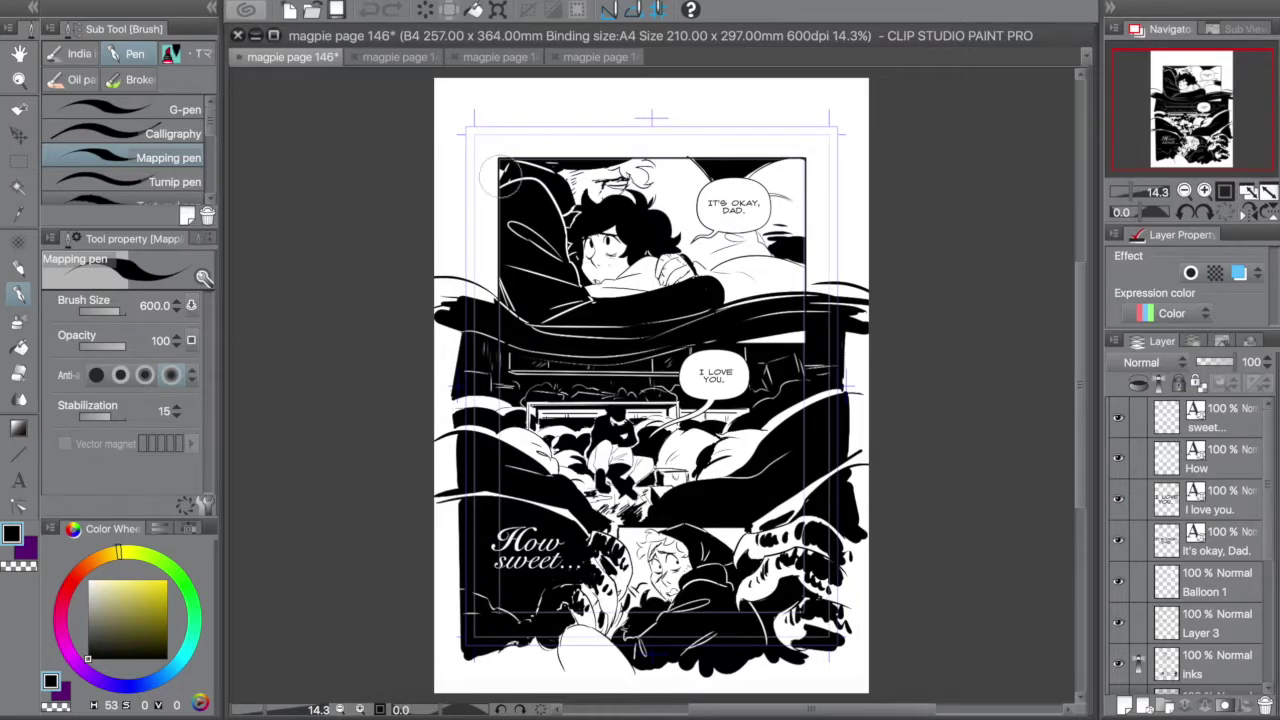
# Zoom into the I LOVE YOU. panel, add a layer above inks, and set white
pyautogui.press('/')
pyautogui.moveTo(748, 372); pyautogui.dragTo(758, 512)
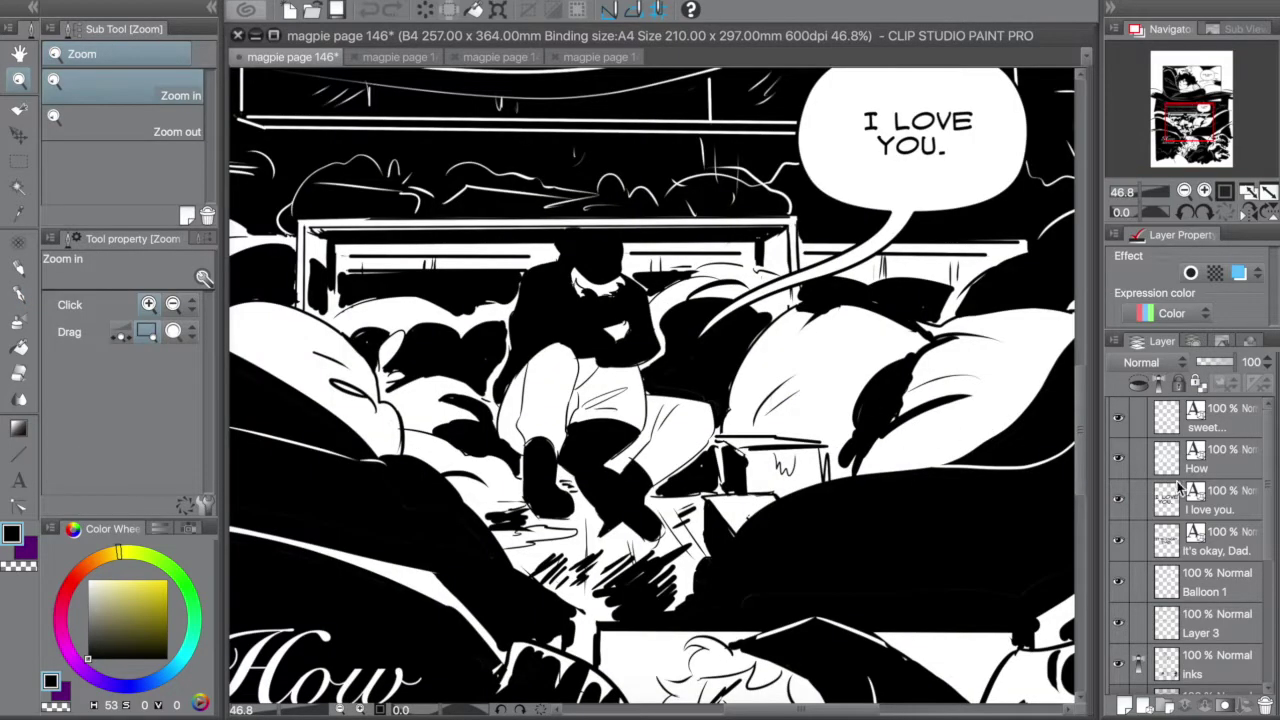
pyautogui.scroll(-4, 1177, 481)
pyautogui.click(1200, 492)
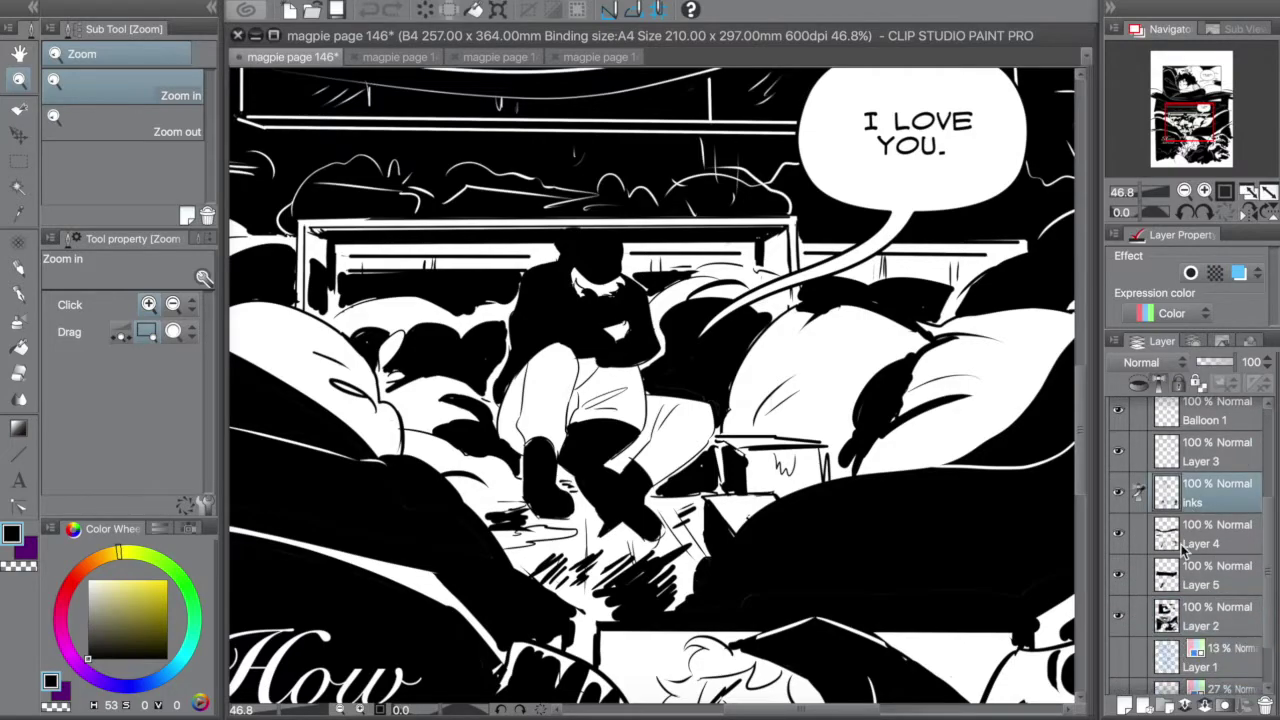
pyautogui.click(1125, 706)
pyautogui.press('x')
pyautogui.press('x')
pyautogui.press('x')
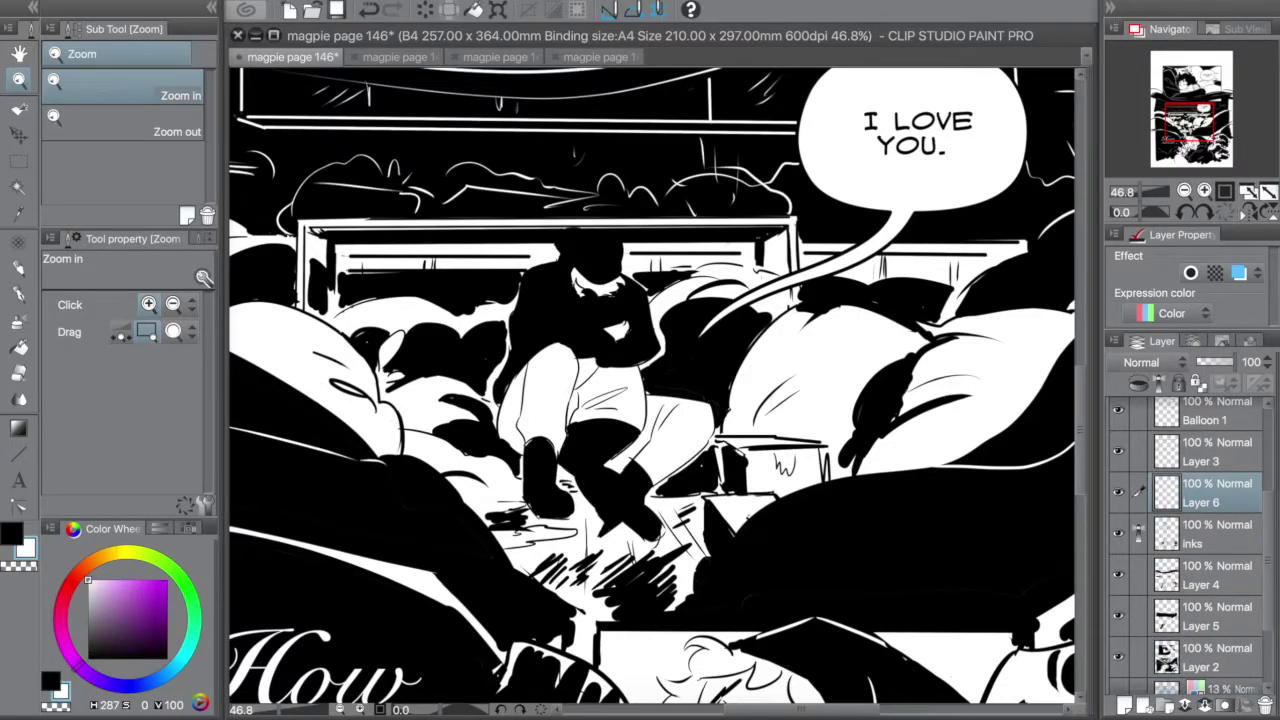
# Draw and erase white detail lines on the seated figure, then save the page
pyautogui.press('p')
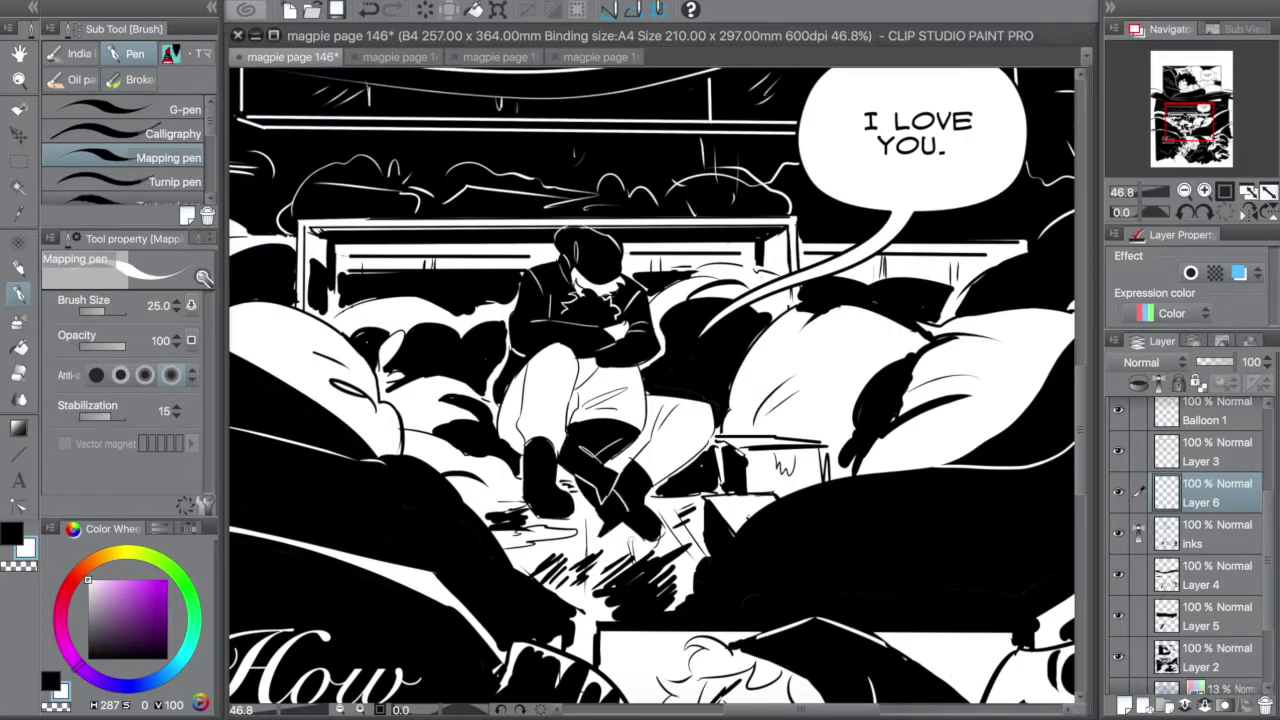
pyautogui.press('e')
pyautogui.press('p')
pyautogui.press('e')
pyautogui.press('p')
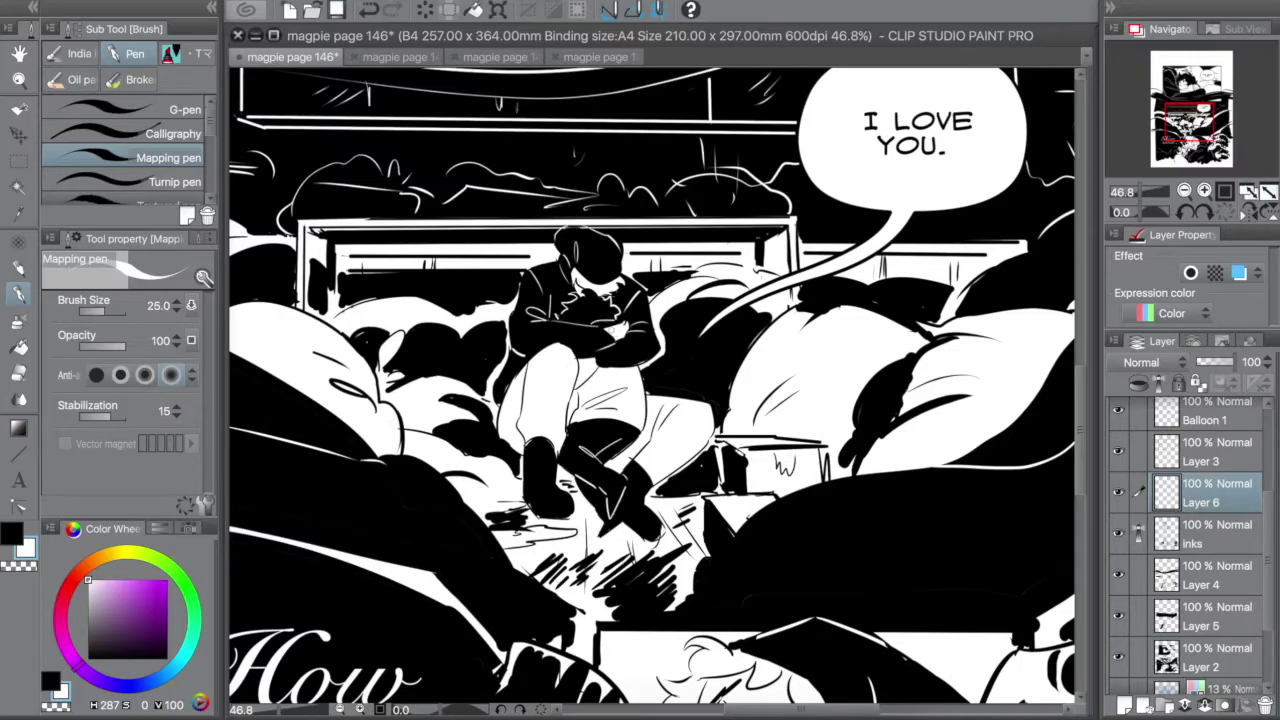
pyautogui.press('e')
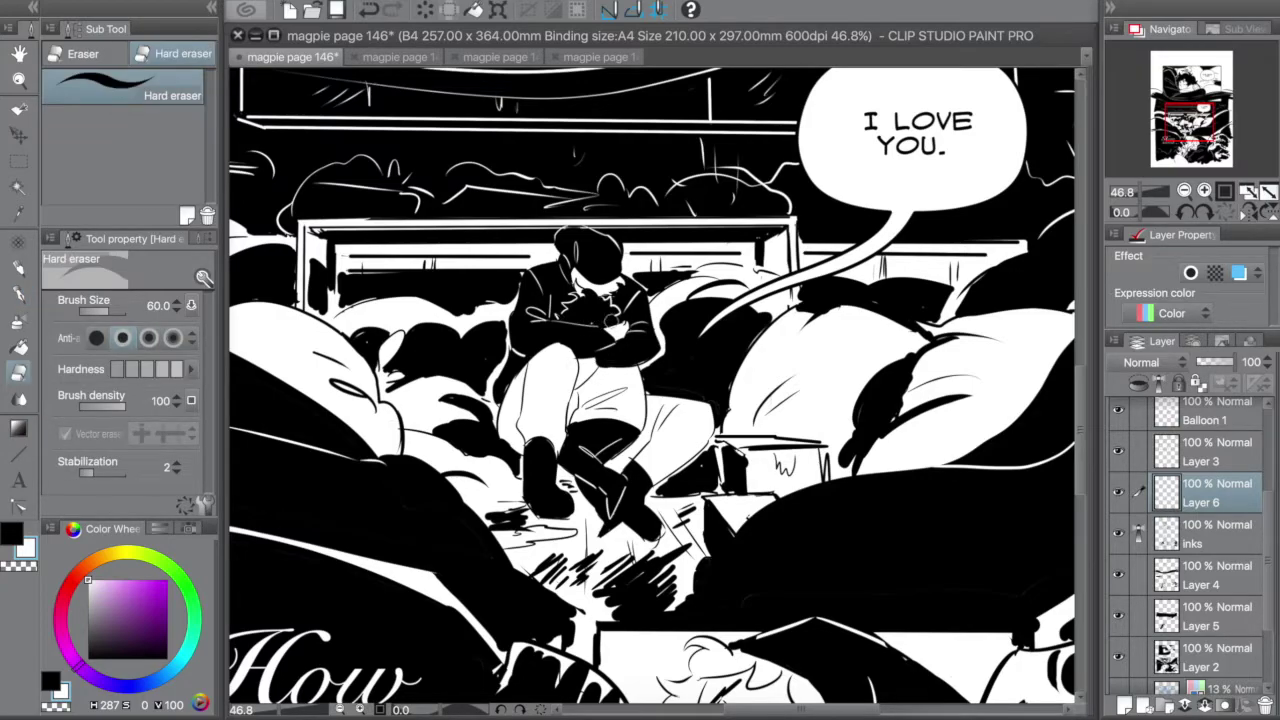
pyautogui.hotkey('ctrl', 's')
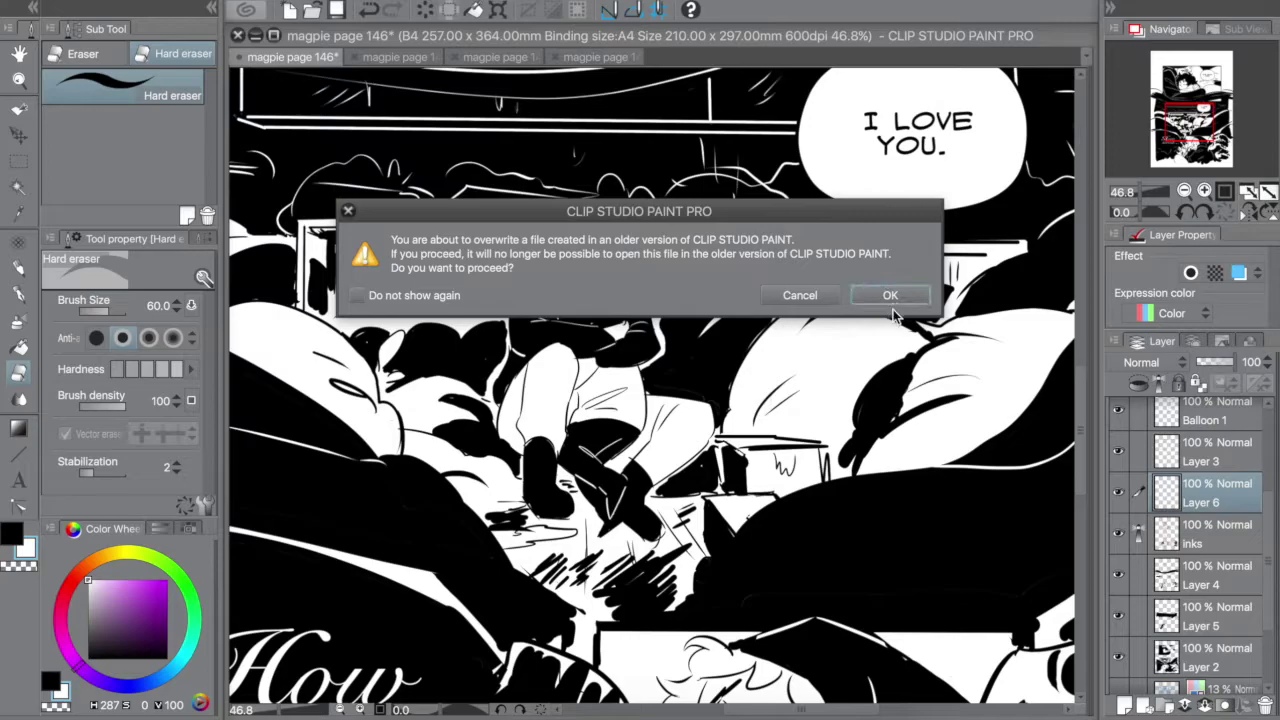
# Confirm overwriting magpie page 146 and switch to magpie page 147
pyautogui.click(891, 294)
pyautogui.hotkey('ctrl', '-')
pyautogui.scroll(-5, 650, 390)
pyautogui.scroll(5, 650, 390)
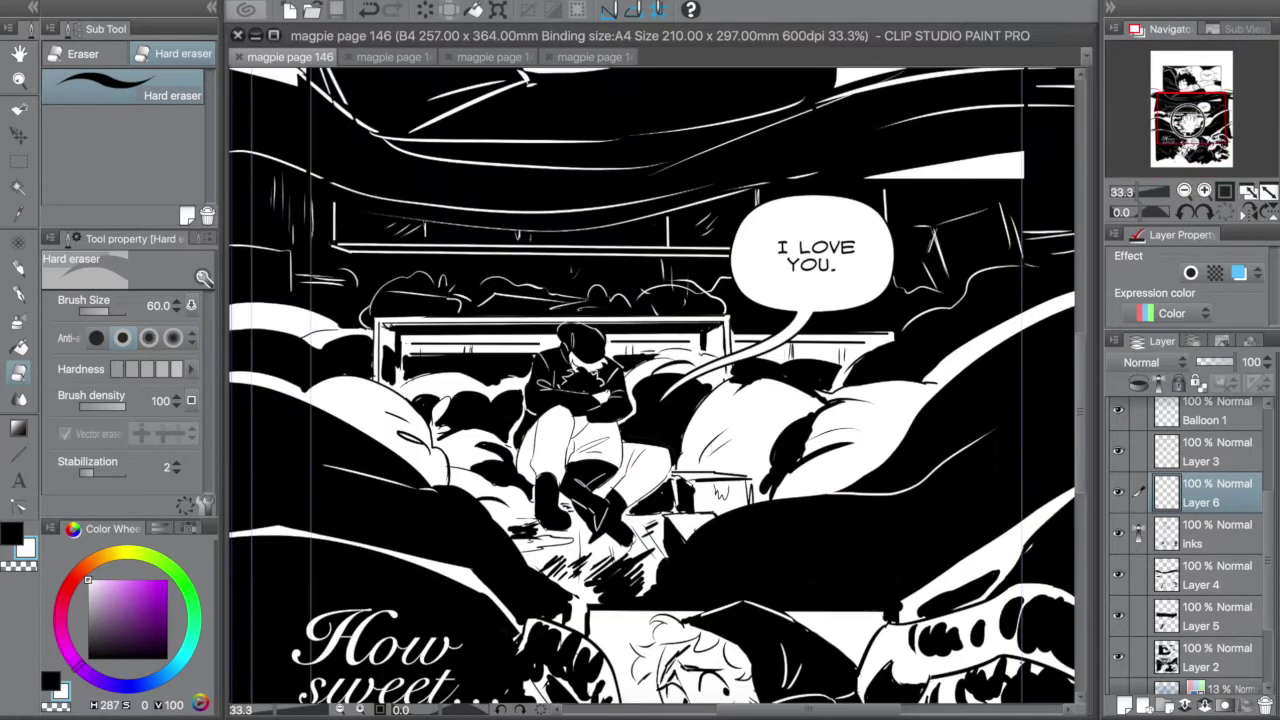
pyautogui.scroll(3, 650, 390)
pyautogui.scroll(1, 650, 390)
pyautogui.scroll(-4, 650, 390)
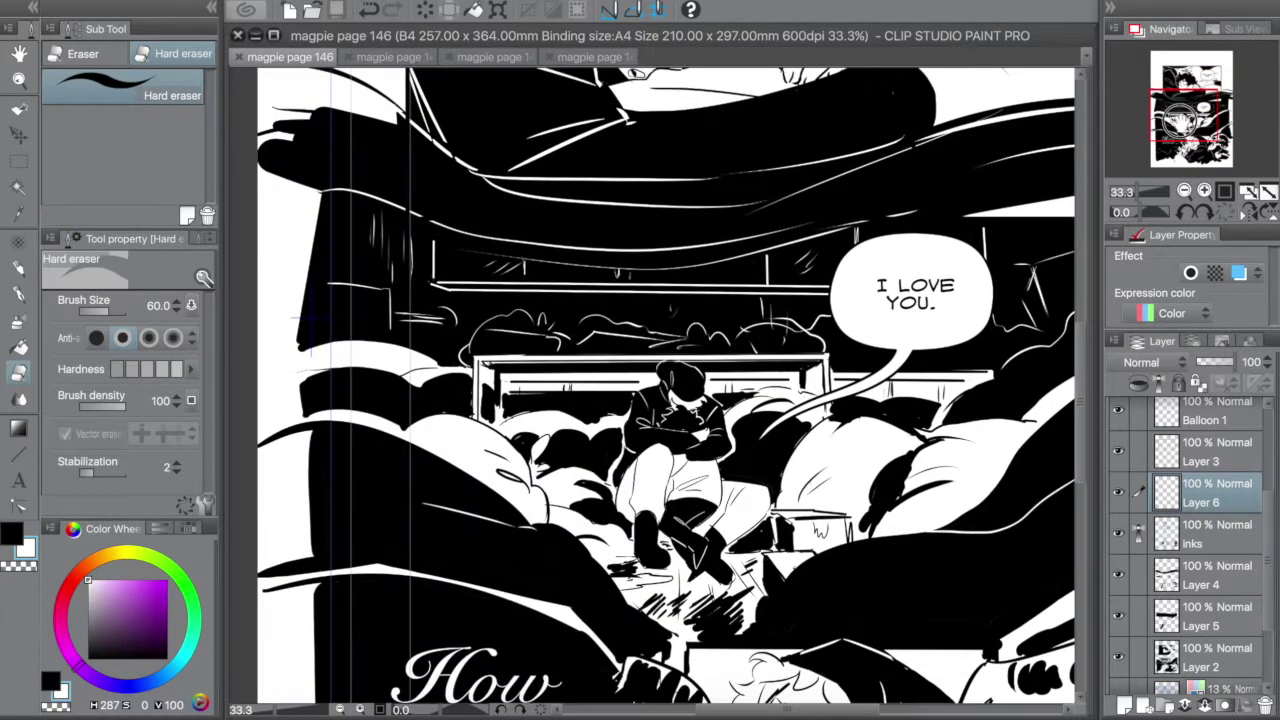
pyautogui.scroll(-1, 650, 390)
pyautogui.click(390, 56)
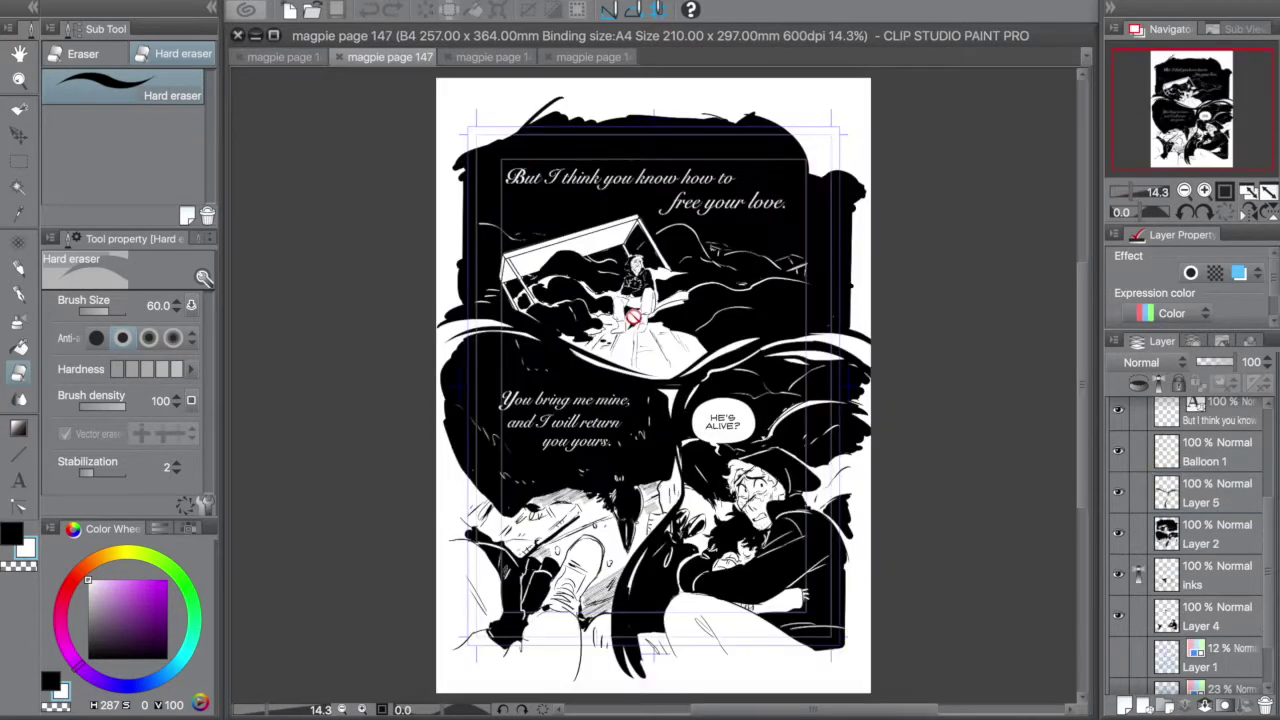
# Zoom into page 147's top caption and begin editing its text
pyautogui.press('/')
pyautogui.click(875, 286)
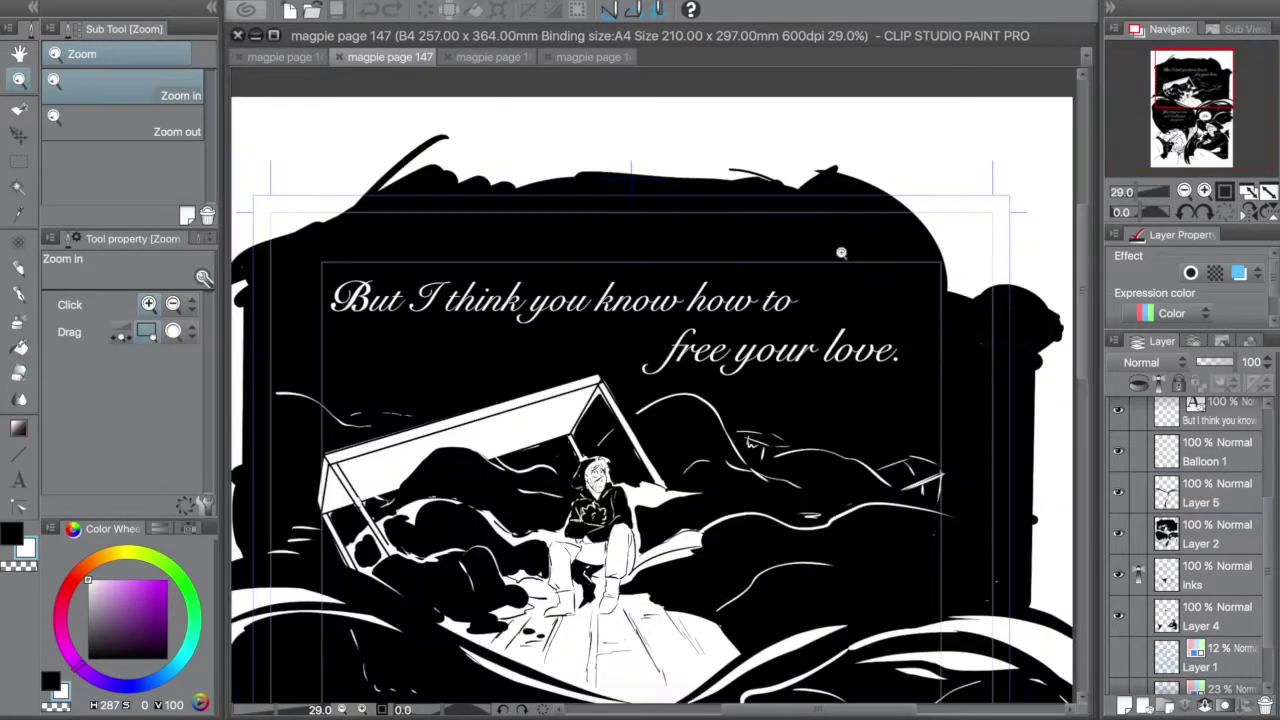
pyautogui.scroll(1, 1263, 449)
pyautogui.press('t')
pyautogui.click(560, 320)
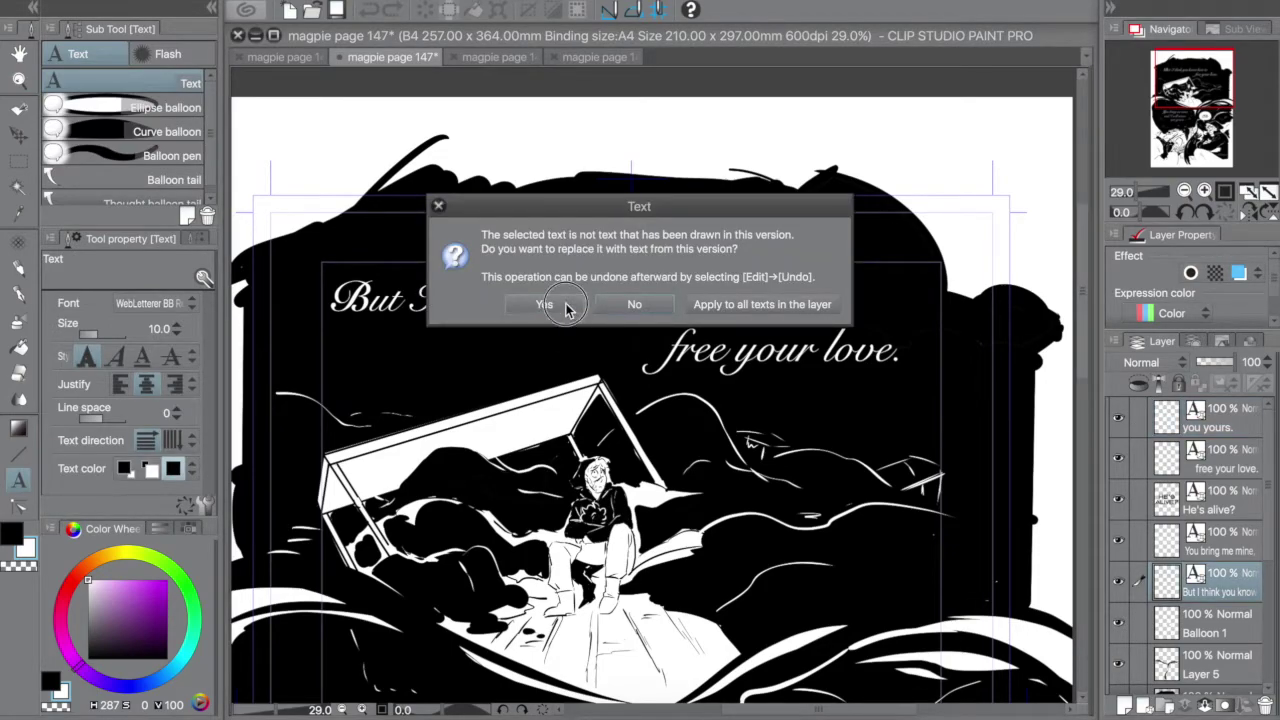
# Accept replacing the top caption's old-version text and place the caret inside it
pyautogui.click(548, 306)
pyautogui.click(580, 320)
pyautogui.click(548, 306)
pyautogui.click(591, 300)
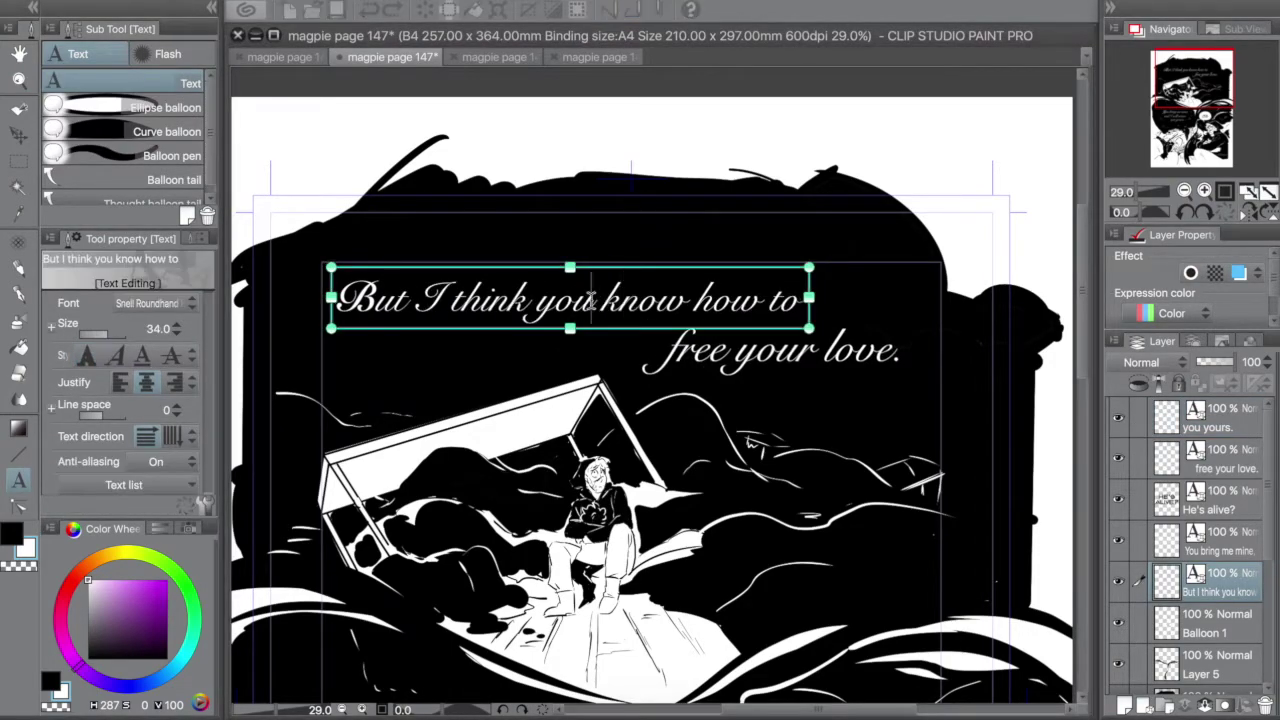
# Move and enlarge the 'free your love.' caption, breaking it after 'free your'
pyautogui.click(691, 350)
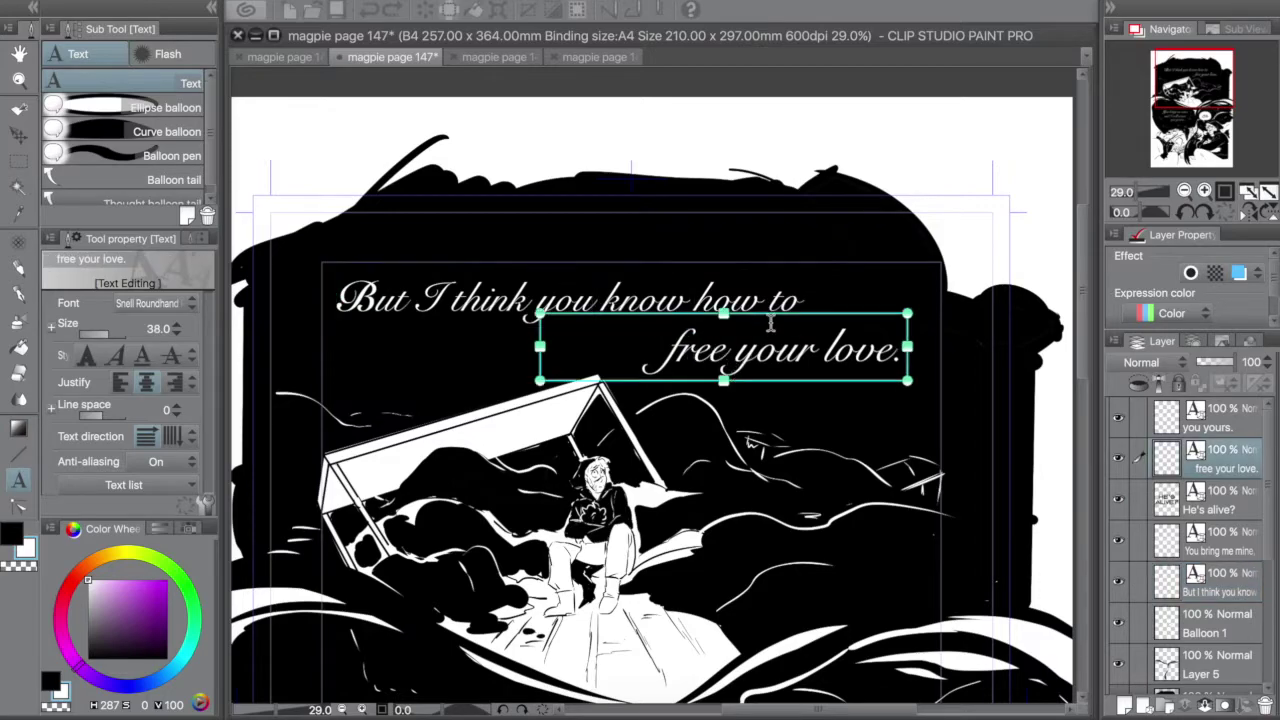
pyautogui.moveTo(691, 350); pyautogui.dragTo(700, 390)
pyautogui.moveTo(903, 354); pyautogui.dragTo(887, 373)
pyautogui.click(841, 408)
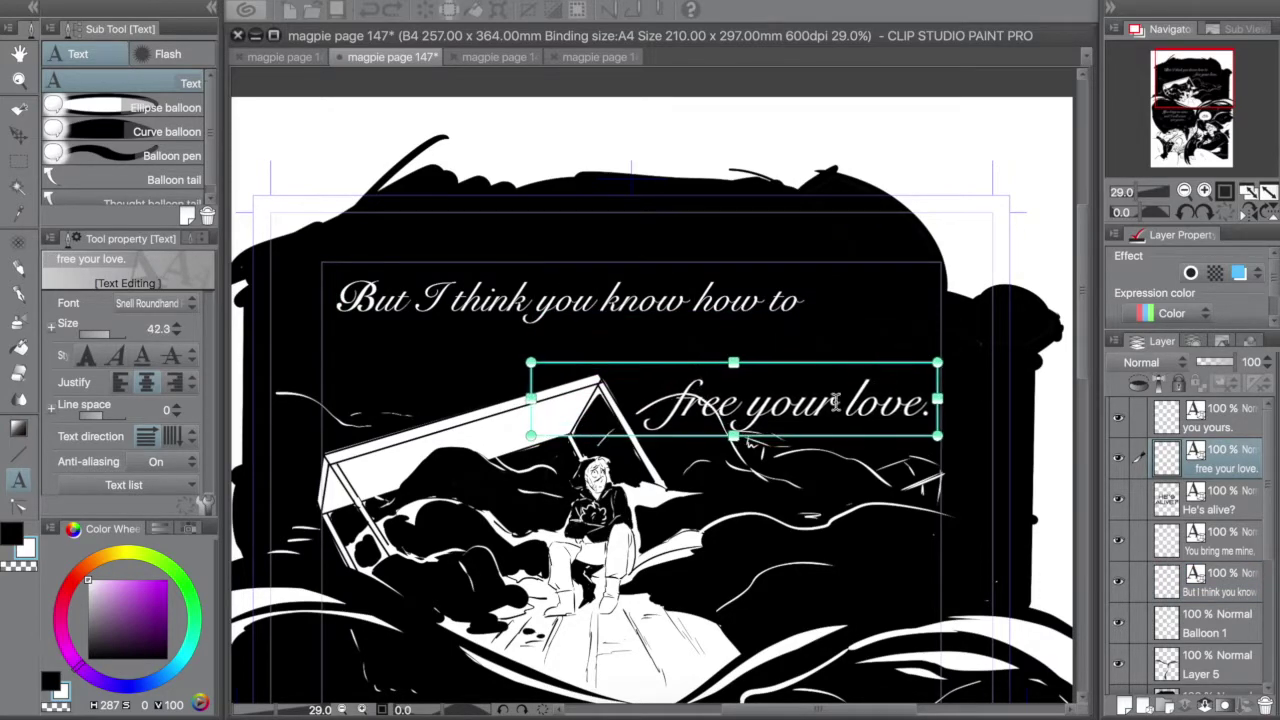
pyautogui.press('BackSpace')
pyautogui.press('Return')
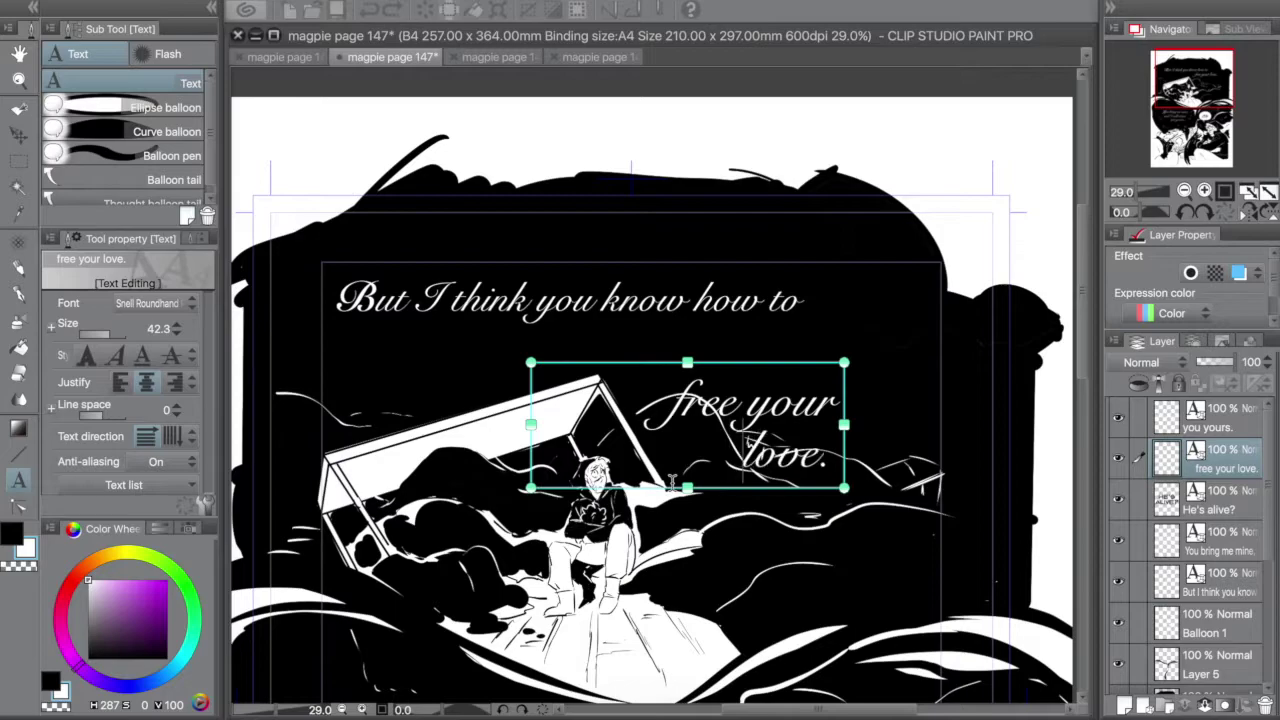
pyautogui.moveTo(735, 364); pyautogui.dragTo(748, 374)
# Break the top caption after 'But I think you', then reposition and resize it
pyautogui.click(650, 300)
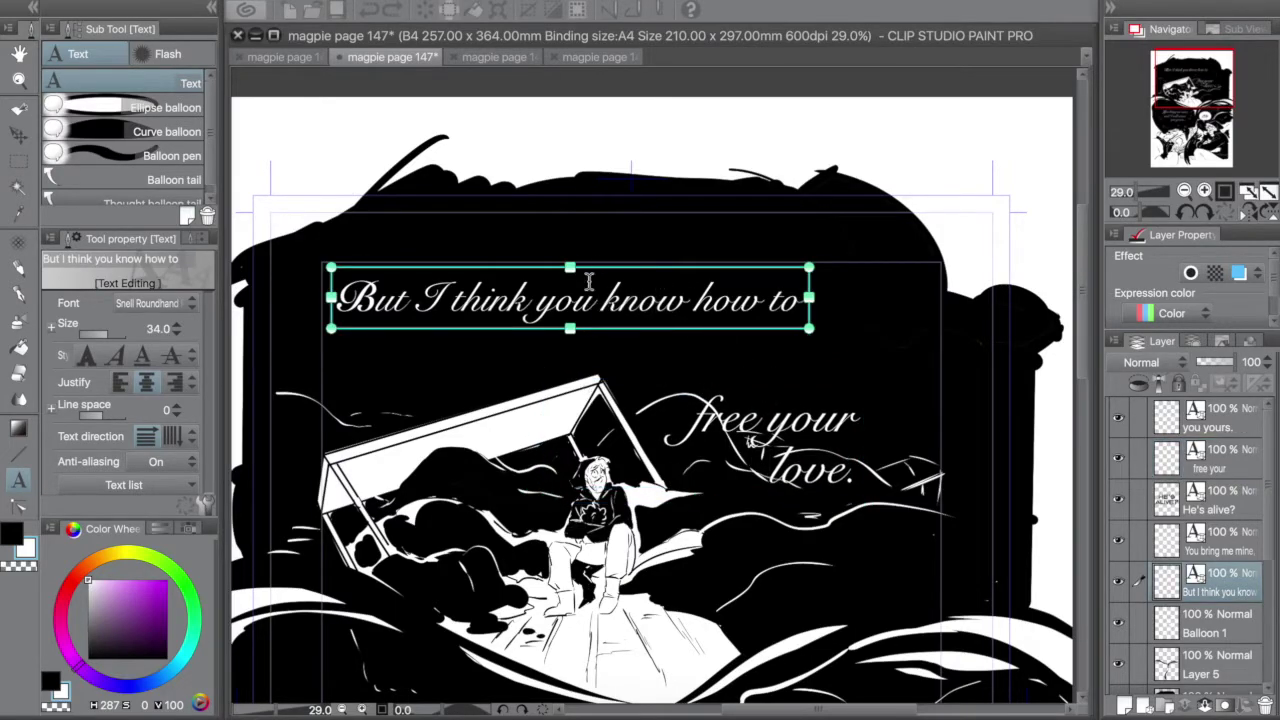
pyautogui.press('BackSpace')
pyautogui.press('Return')
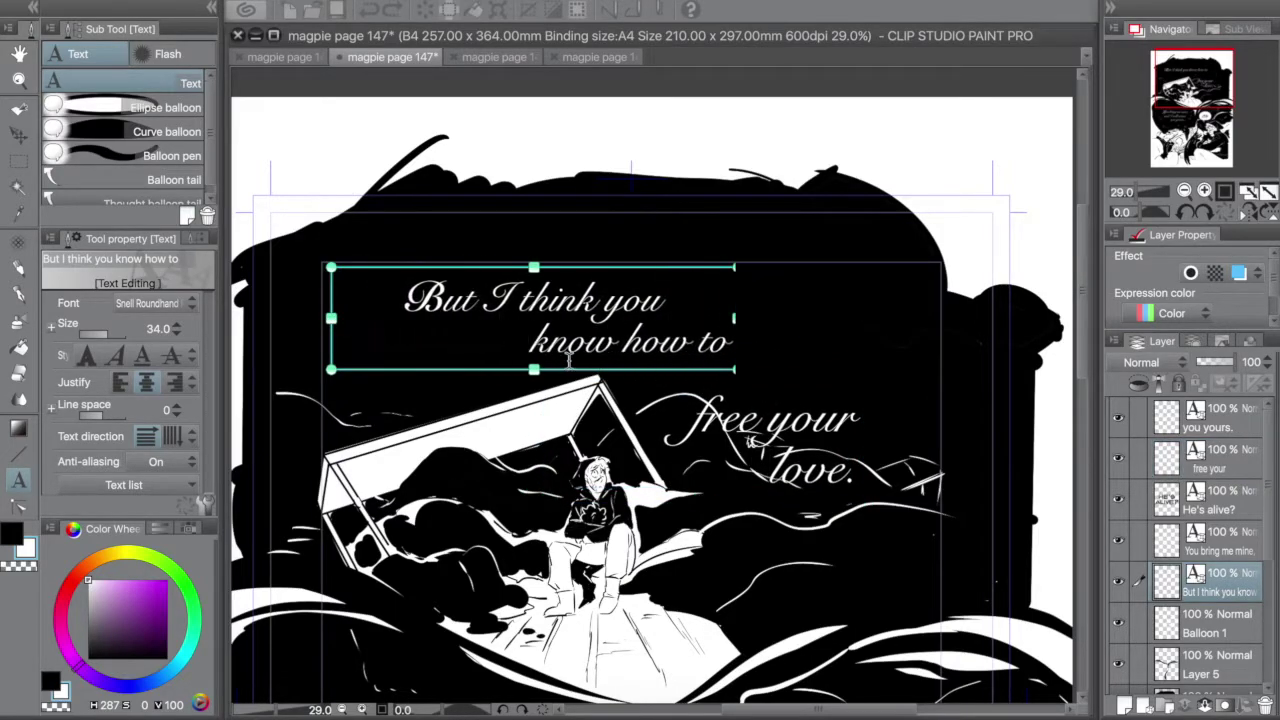
pyautogui.click(808, 264)
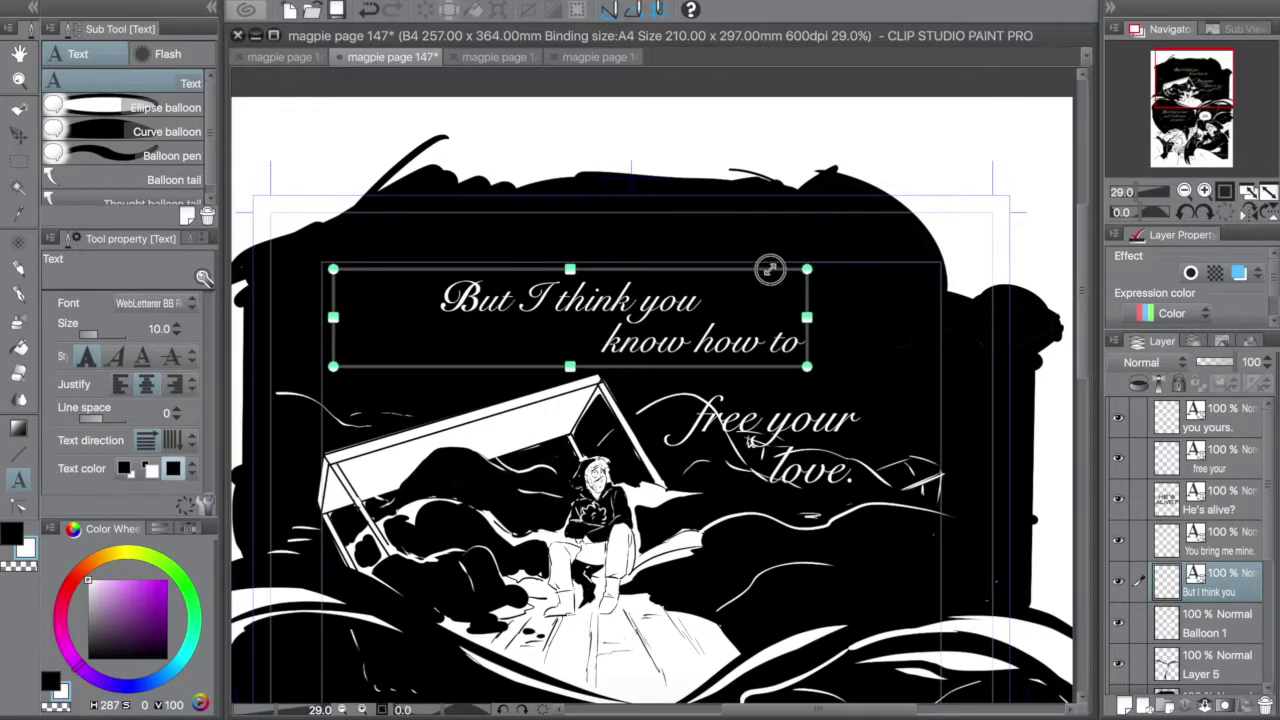
pyautogui.moveTo(833, 264)
pyautogui.mouseDown()
pyautogui.moveTo(870, 268)
pyautogui.moveTo(715, 282)
pyautogui.mouseUp()
pyautogui.click(814, 286)
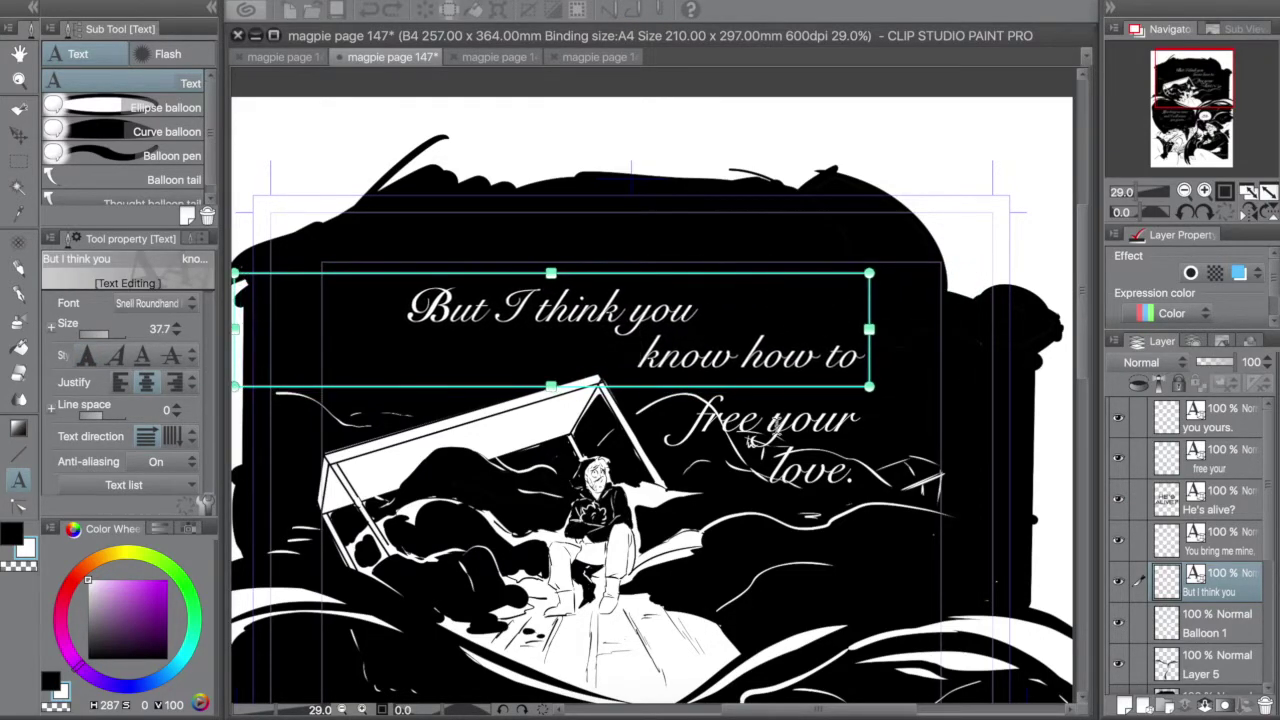
pyautogui.click(20, 137)
pyautogui.scroll(-3, 1260, 538)
# On Layer 2, paint over white scribbles and add a white wavy line near 'free your'
pyautogui.click(1215, 588)
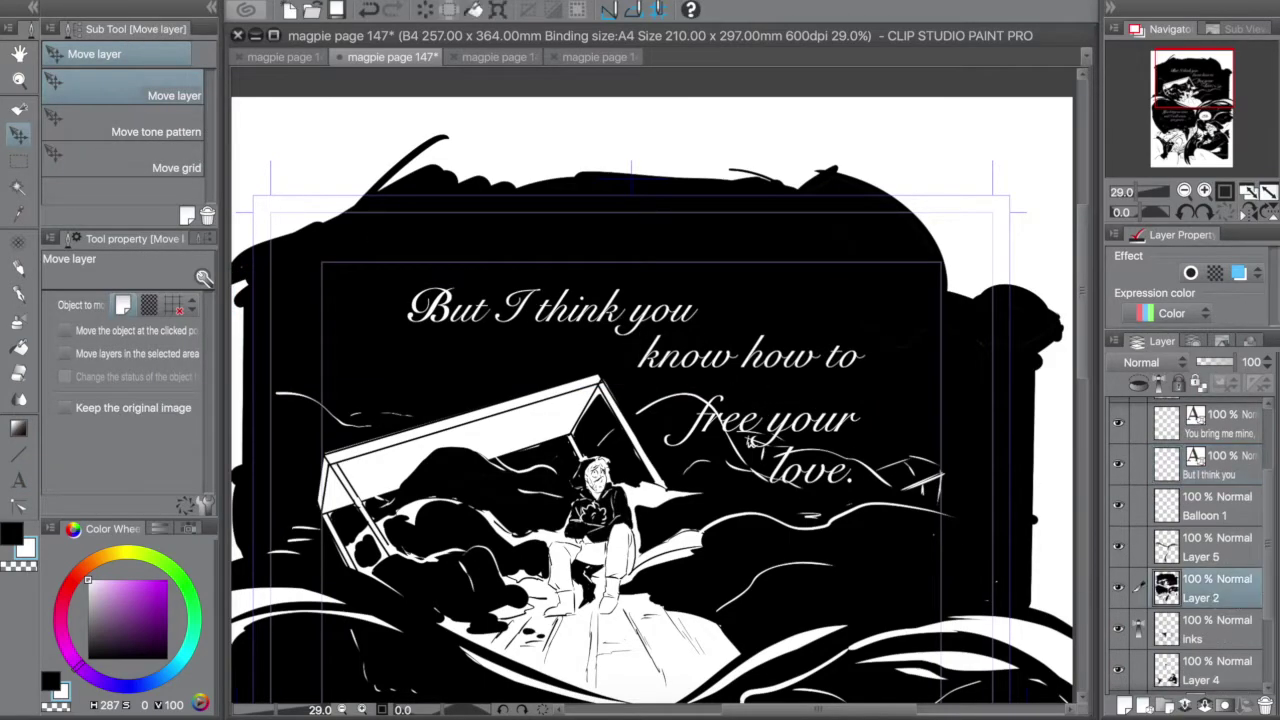
pyautogui.press('p')
pyautogui.moveTo(719, 430); pyautogui.dragTo(950, 500)
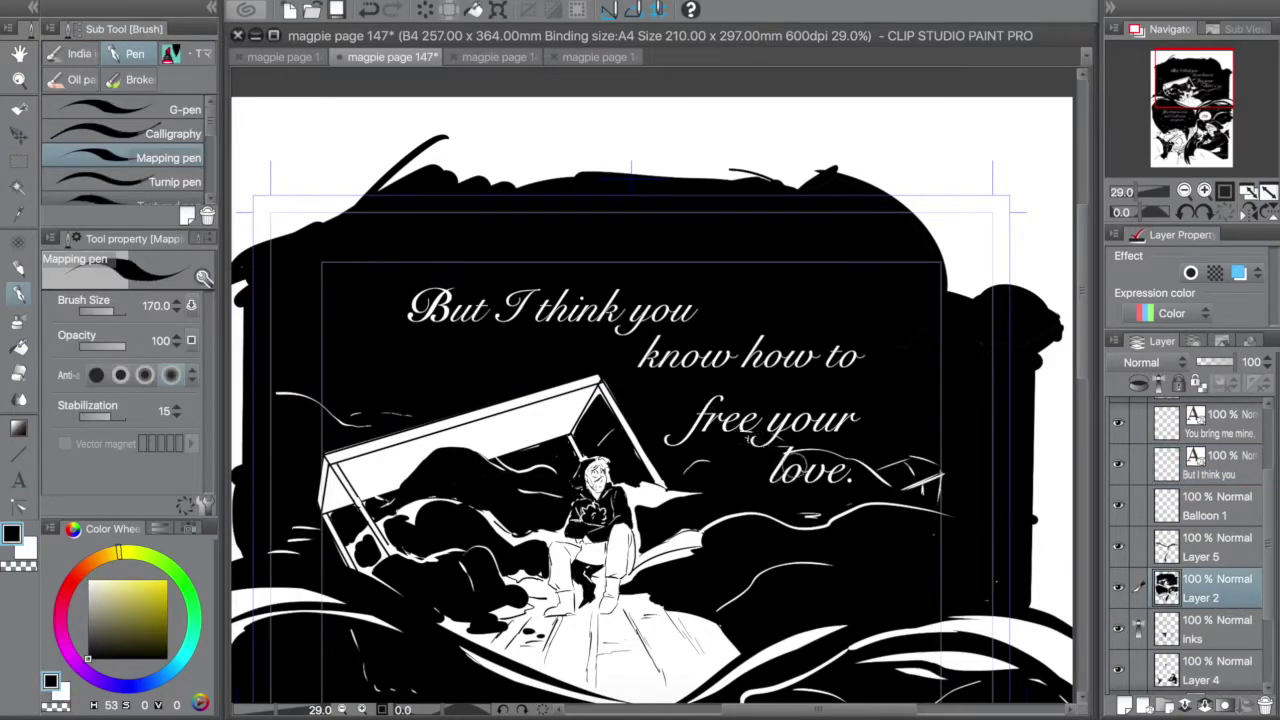
pyautogui.press('x')
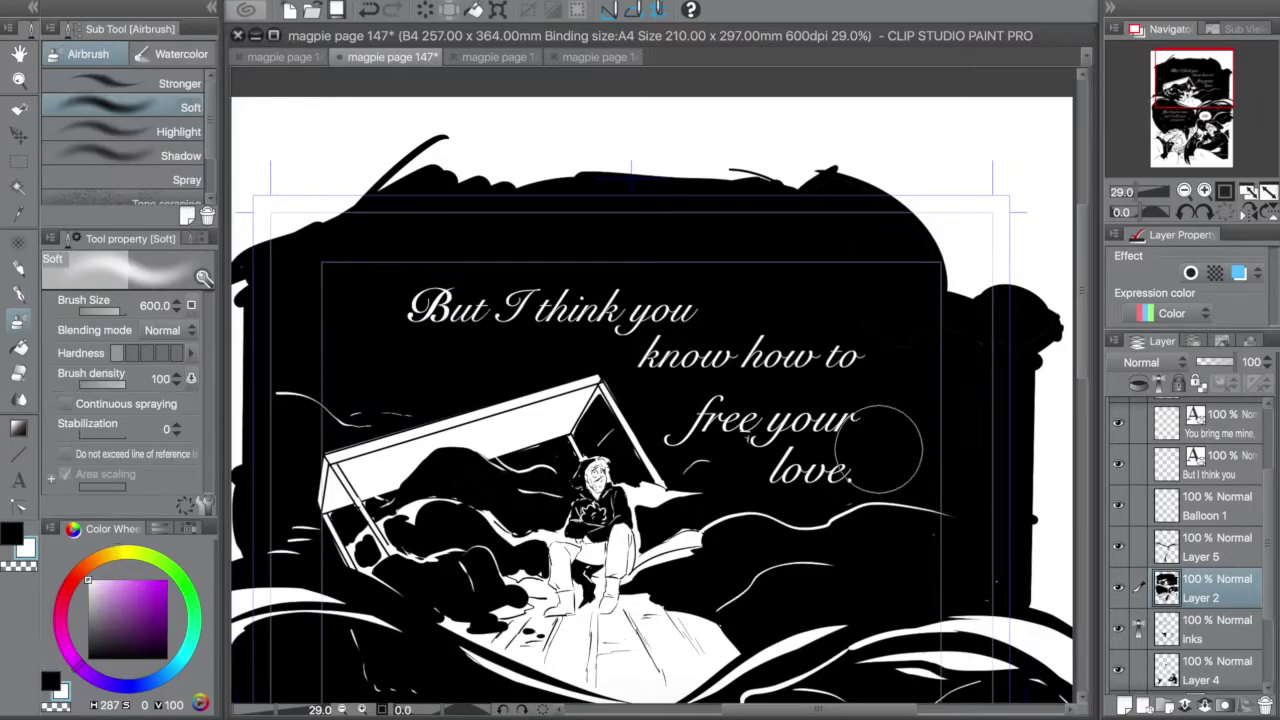
pyautogui.moveTo(870, 440); pyautogui.dragTo(1035, 400)
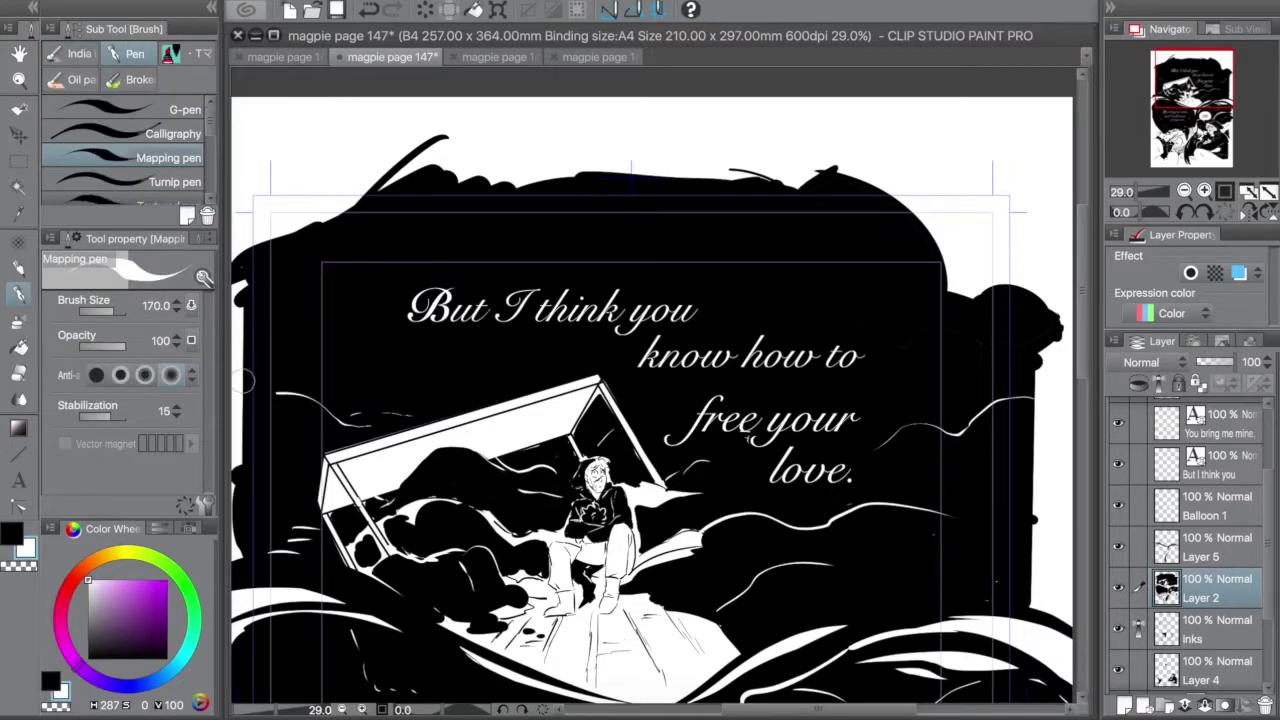
pyautogui.press('x')
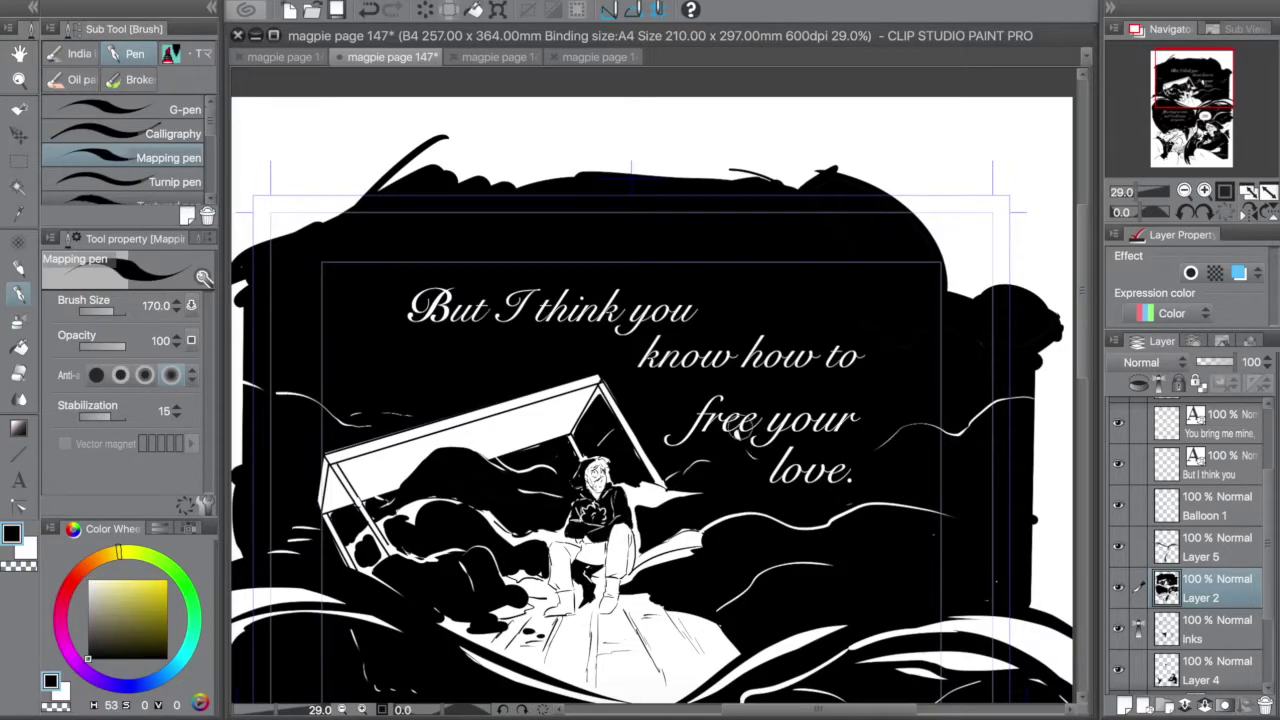
pyautogui.press('x')
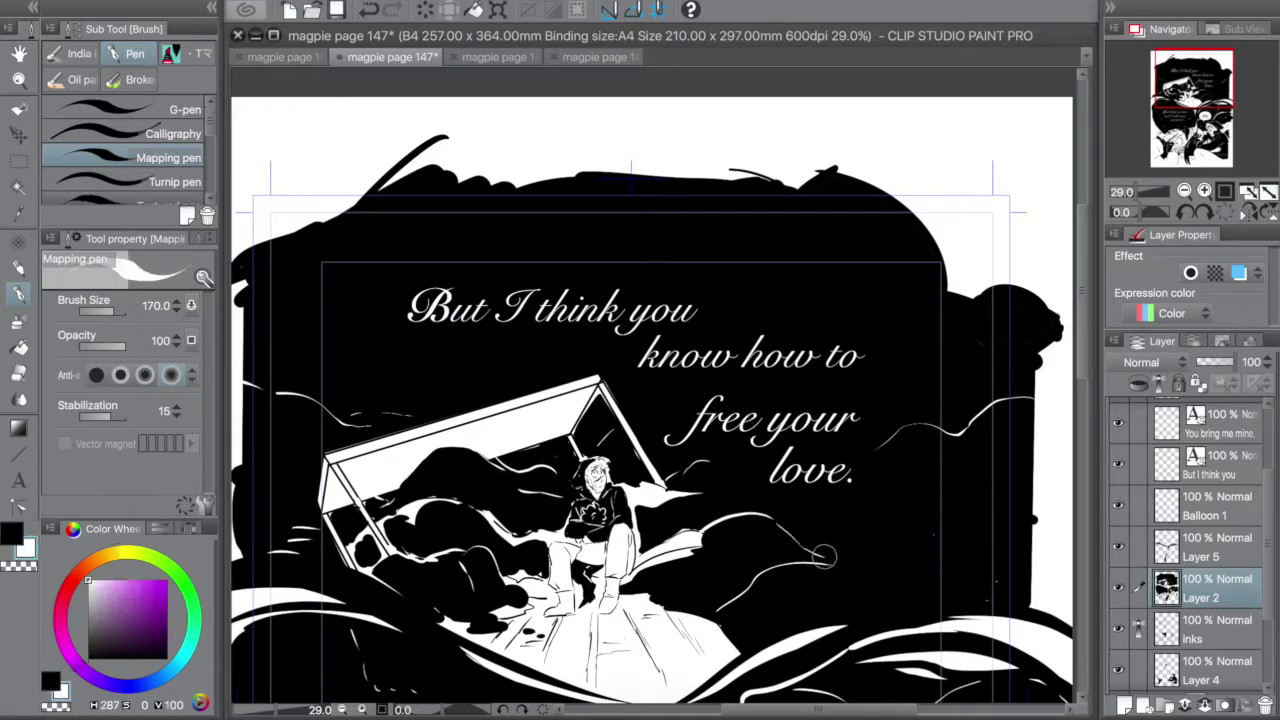
# Give 'love.' a larger size and widen the 'free your love.' caption box
pyautogui.press('t')
pyautogui.click(856, 488)
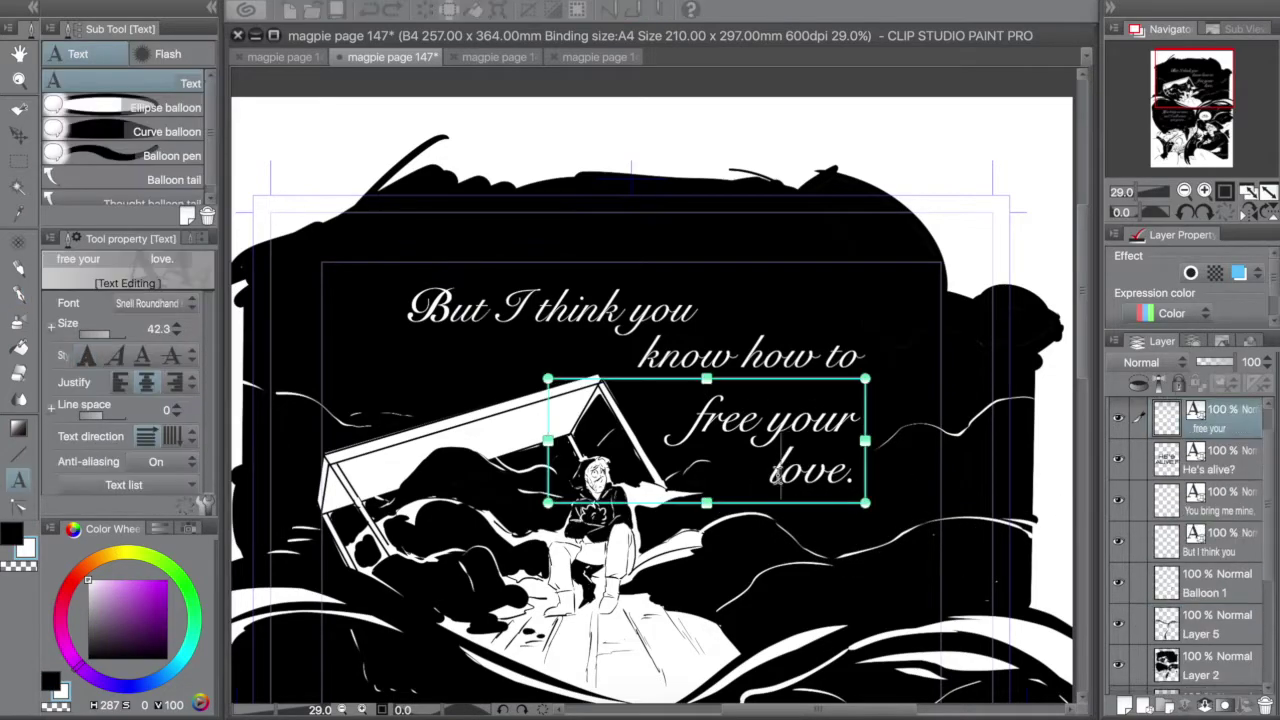
pyautogui.moveTo(856, 488); pyautogui.dragTo(772, 470)
pyautogui.click(146, 382)
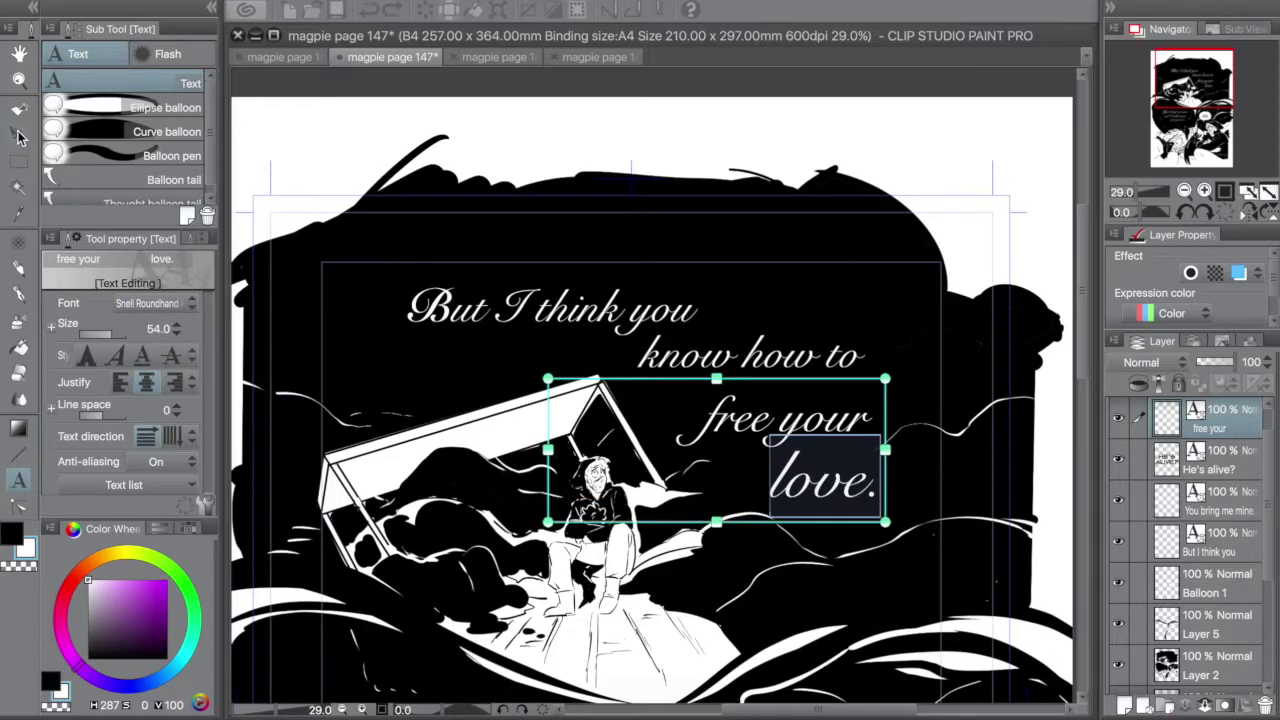
pyautogui.press('ctrl')
pyautogui.moveTo(864, 503); pyautogui.dragTo(898, 520)
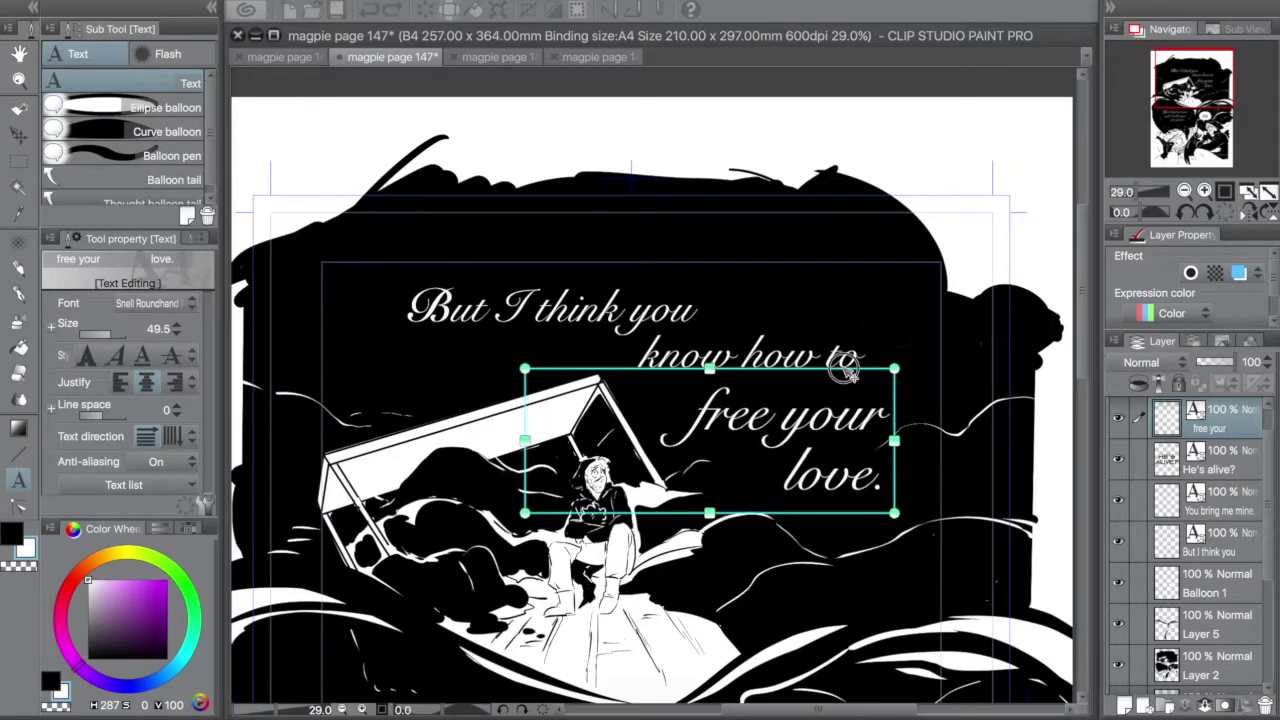
# Reshape and nudge 'But I think you', nudge 'free your love.' right, and save
pyautogui.press('k')
pyautogui.press('t')
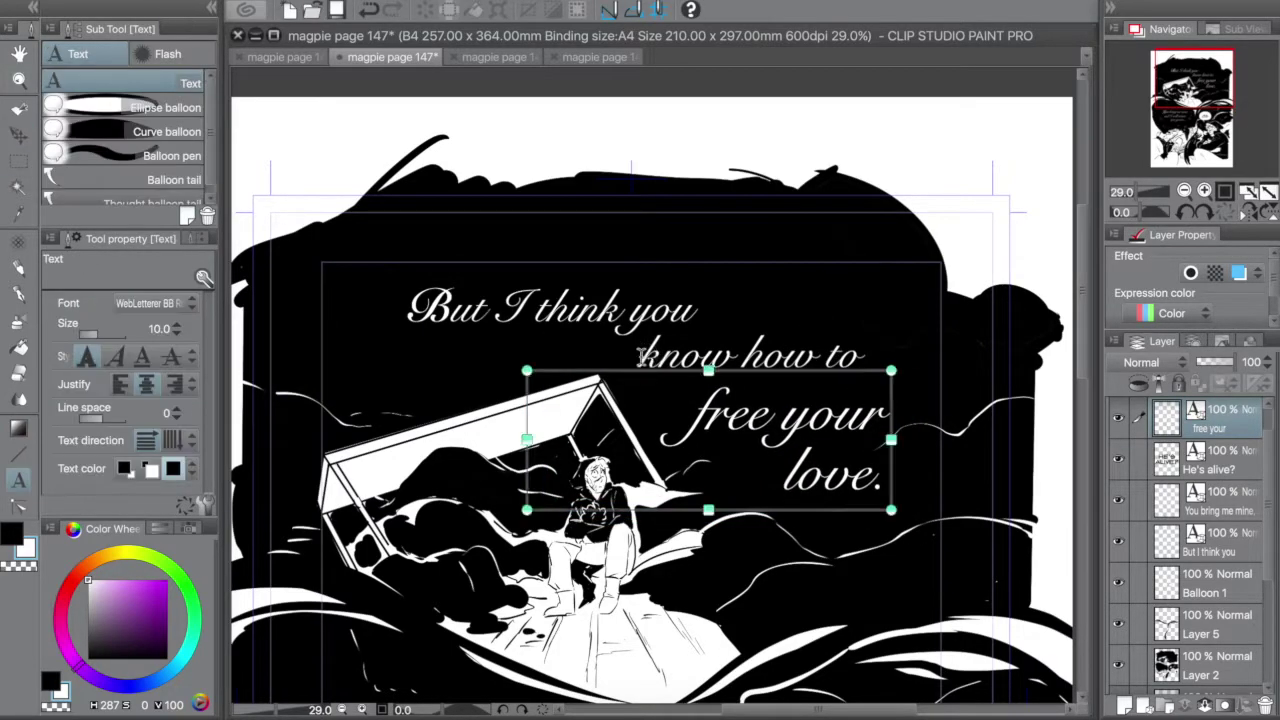
pyautogui.moveTo(700, 400); pyautogui.dragTo(617, 400)
pyautogui.click(18, 133)
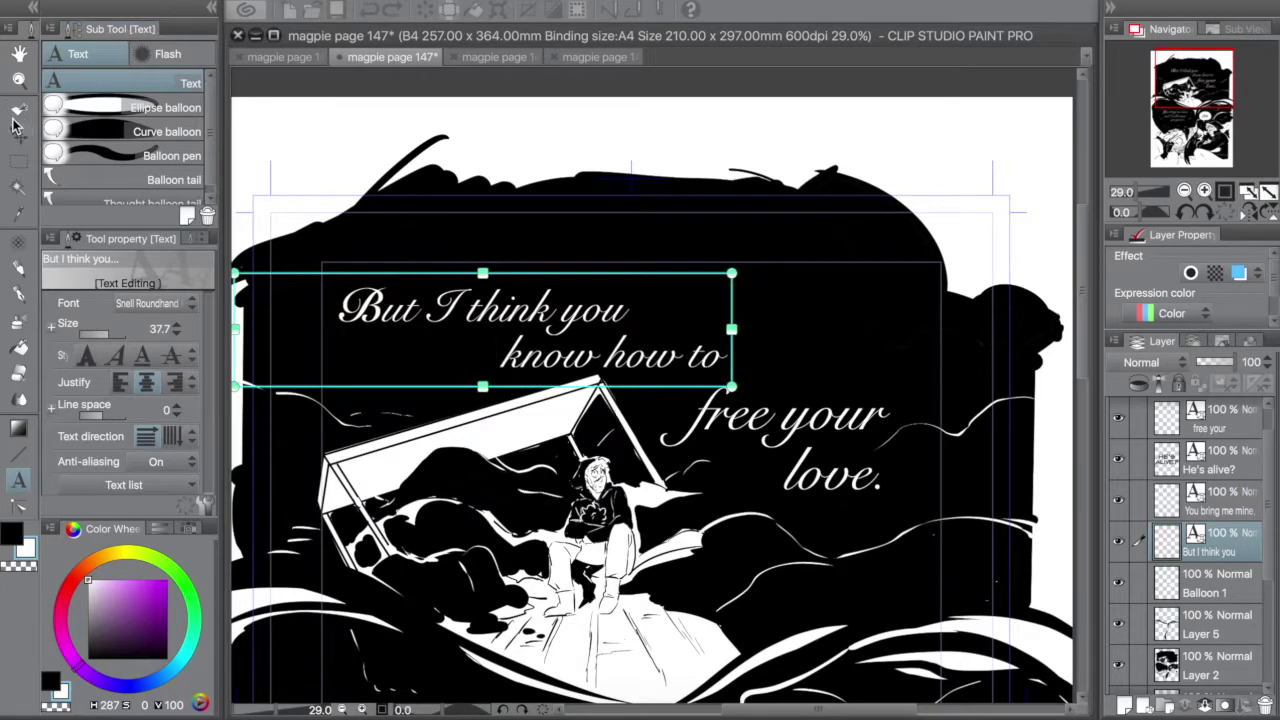
pyautogui.press('Right')
pyautogui.press('Right')
pyautogui.press('Right')
pyautogui.press('Right')
pyautogui.press('Right')
pyautogui.press('Right')
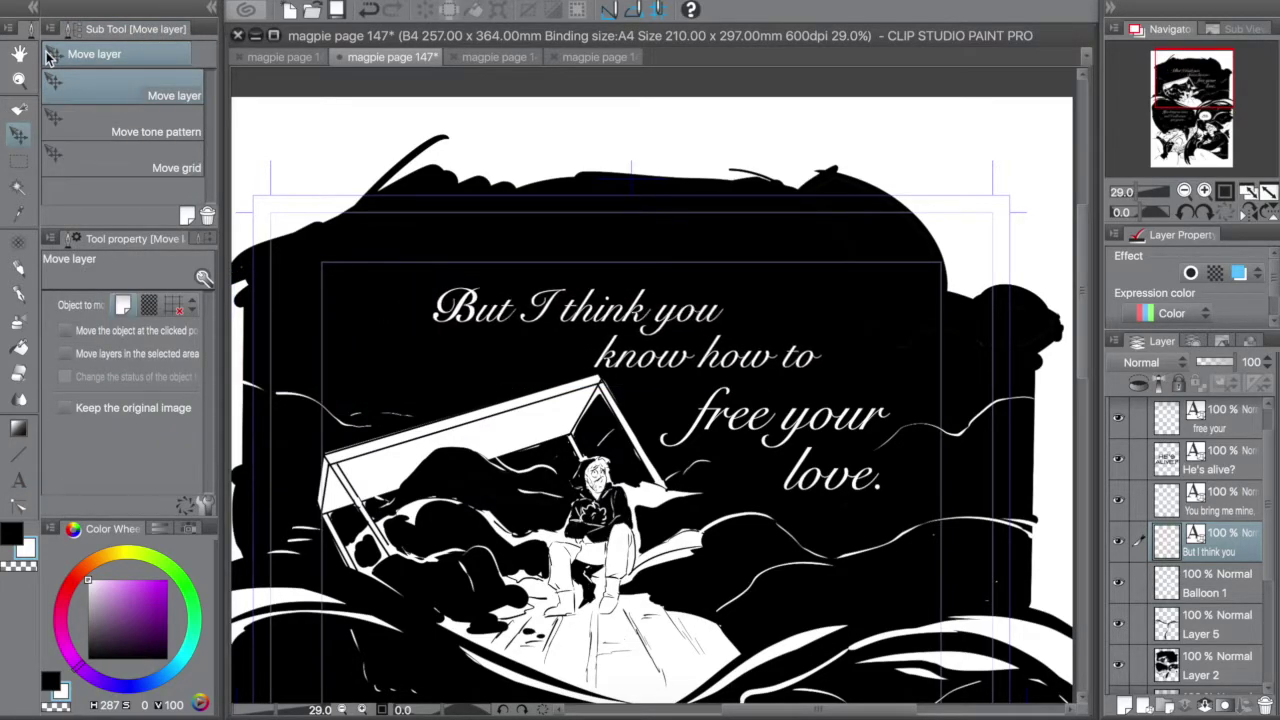
pyautogui.press('Right')
pyautogui.press('Right')
pyautogui.press('Right')
pyautogui.press('Right')
pyautogui.press('Right')
pyautogui.press('Right')
pyautogui.press('Down')
pyautogui.press('Down')
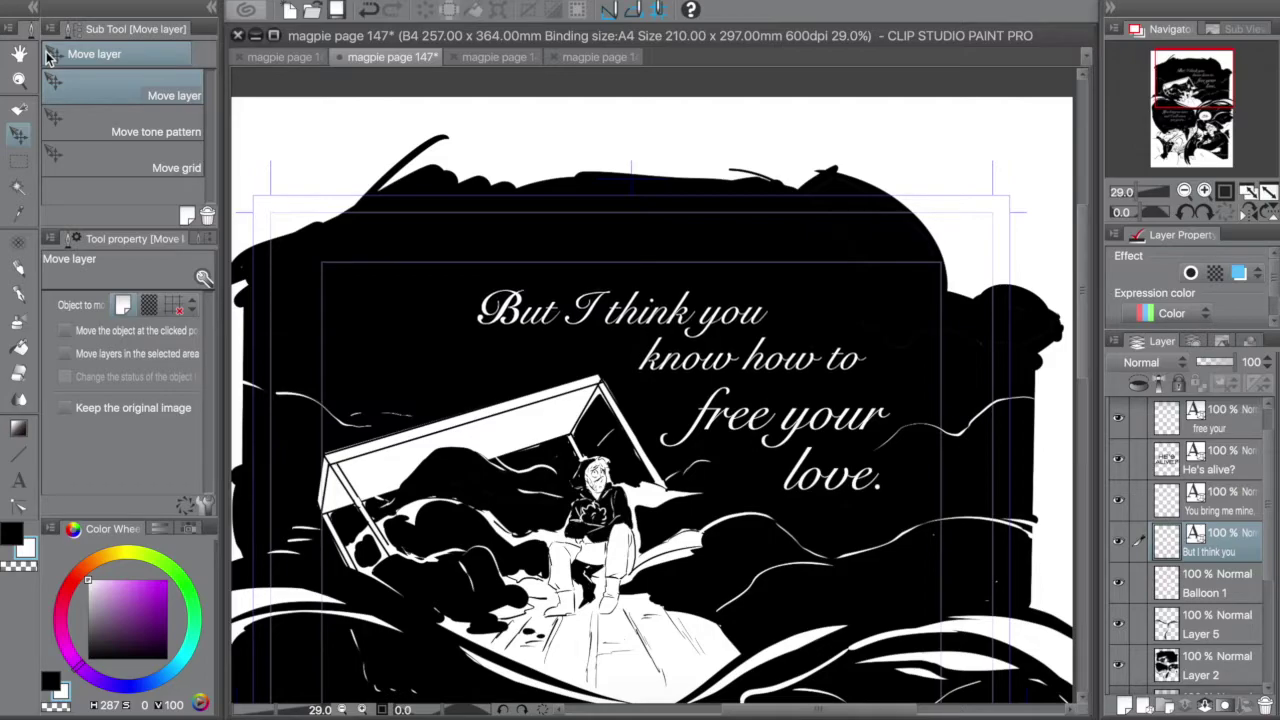
pyautogui.click(1177, 437)
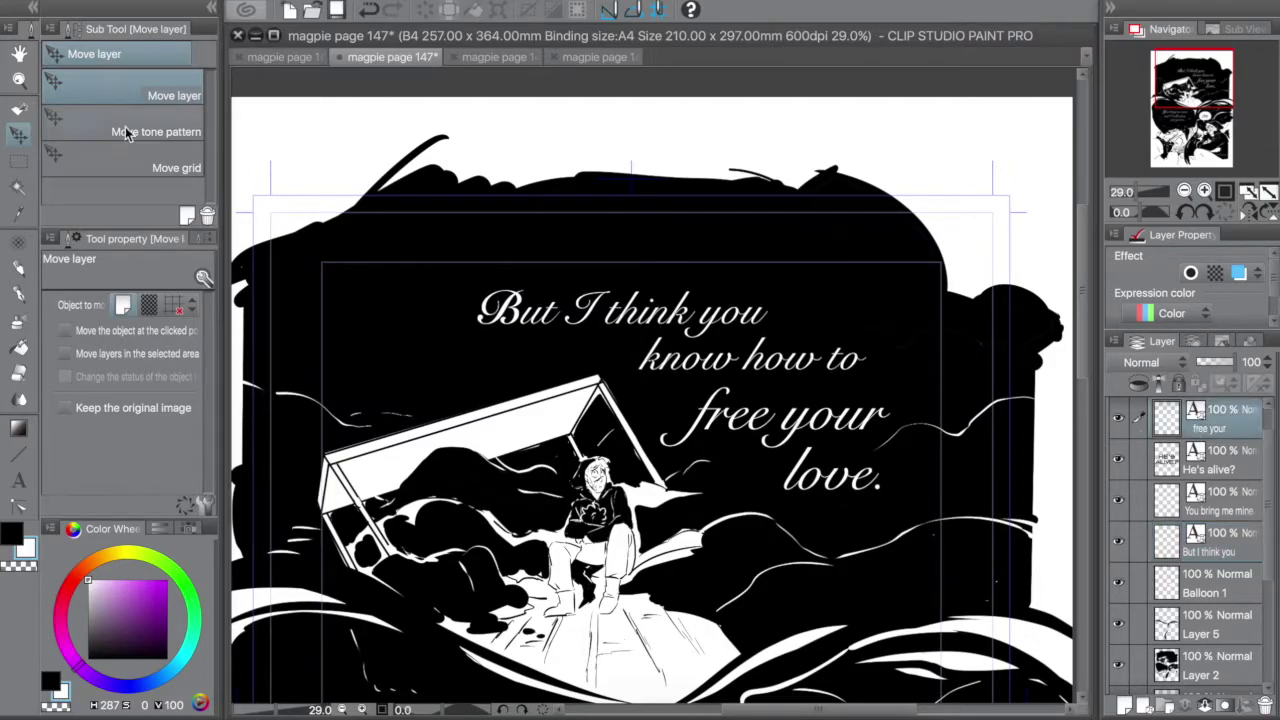
pyautogui.press('Right')
pyautogui.press('Right')
pyautogui.press('Right')
pyautogui.press('Right')
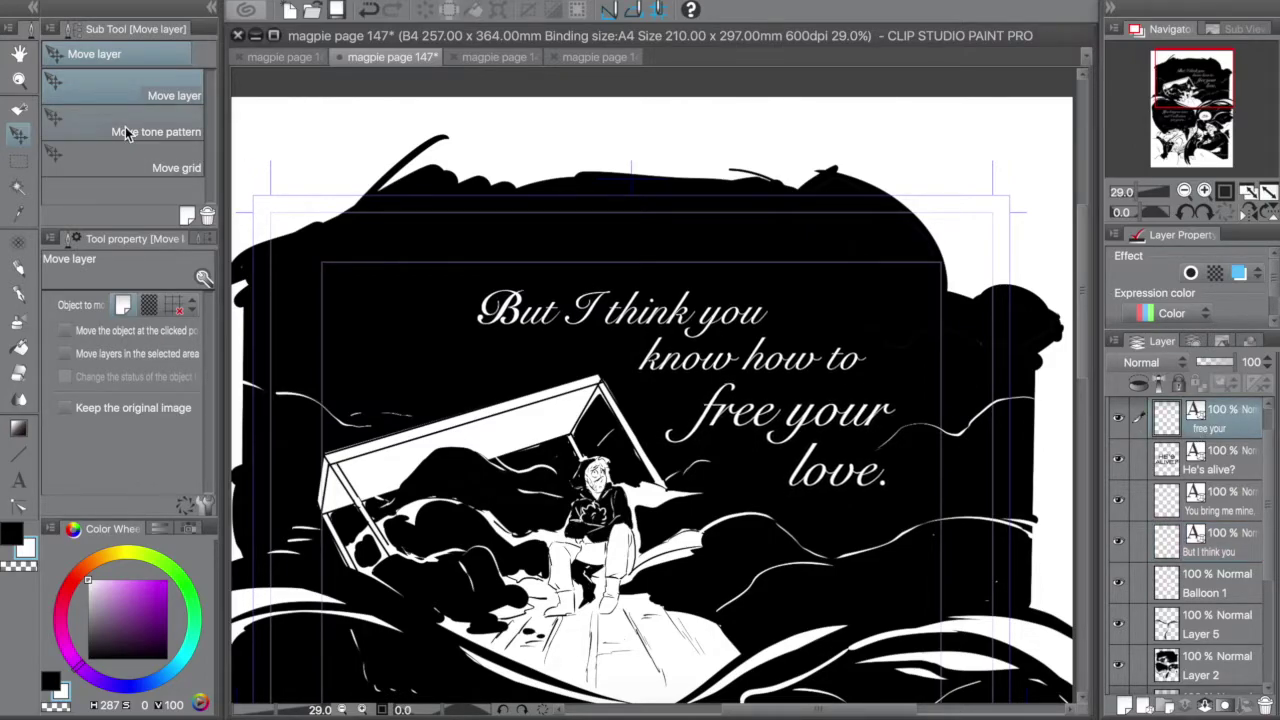
pyautogui.hotkey('ctrl', 's')
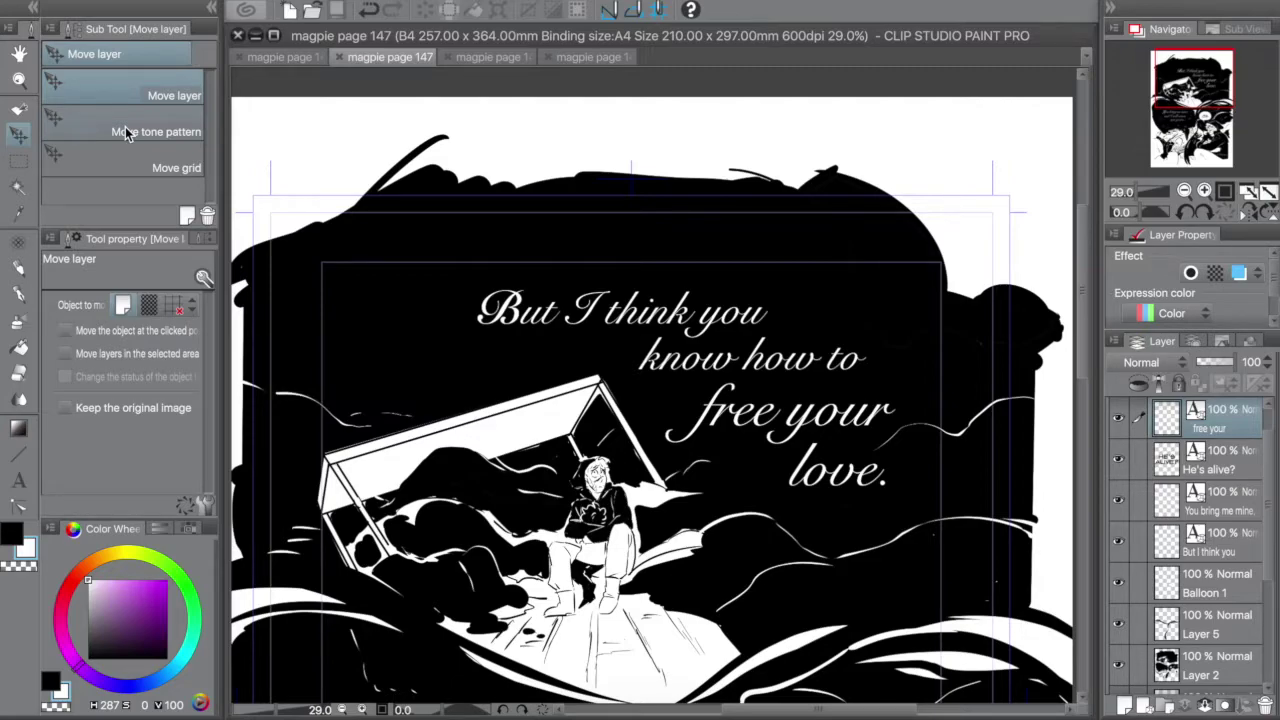
pyautogui.scroll(-5, 650, 400)
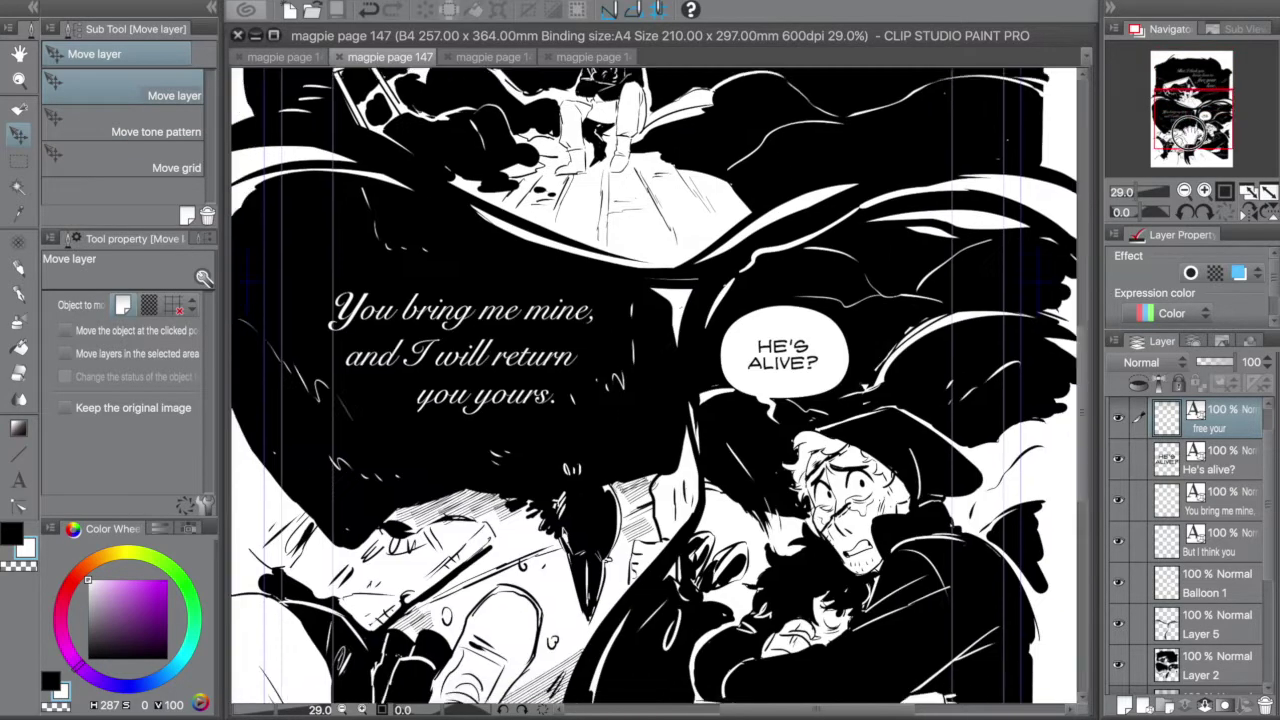
# Split 'you yours.' into its own caption, enlarge it, and move it under the upper lines
pyautogui.press('t')
pyautogui.click(466, 280)
pyautogui.click(545, 304)
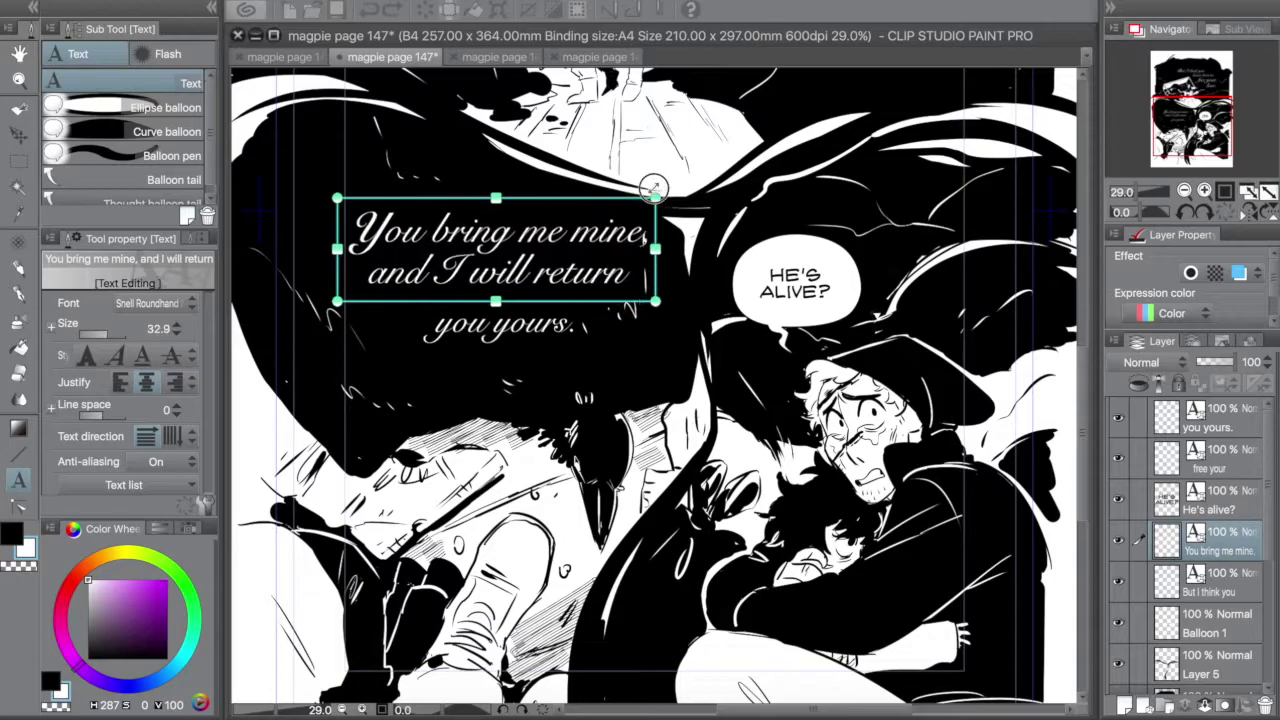
pyautogui.click(578, 334)
pyautogui.moveTo(585, 343); pyautogui.dragTo(677, 371)
pyautogui.moveTo(624, 293); pyautogui.dragTo(612, 277)
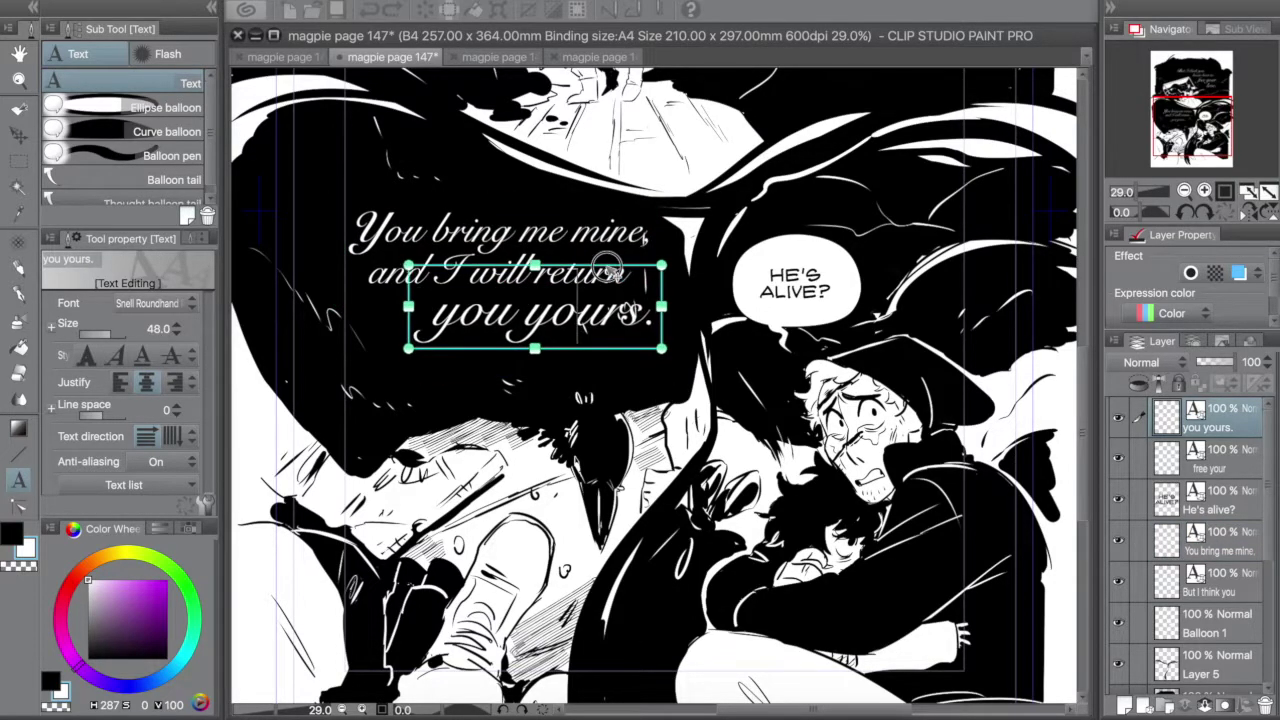
pyautogui.scroll(-1, 1271, 549)
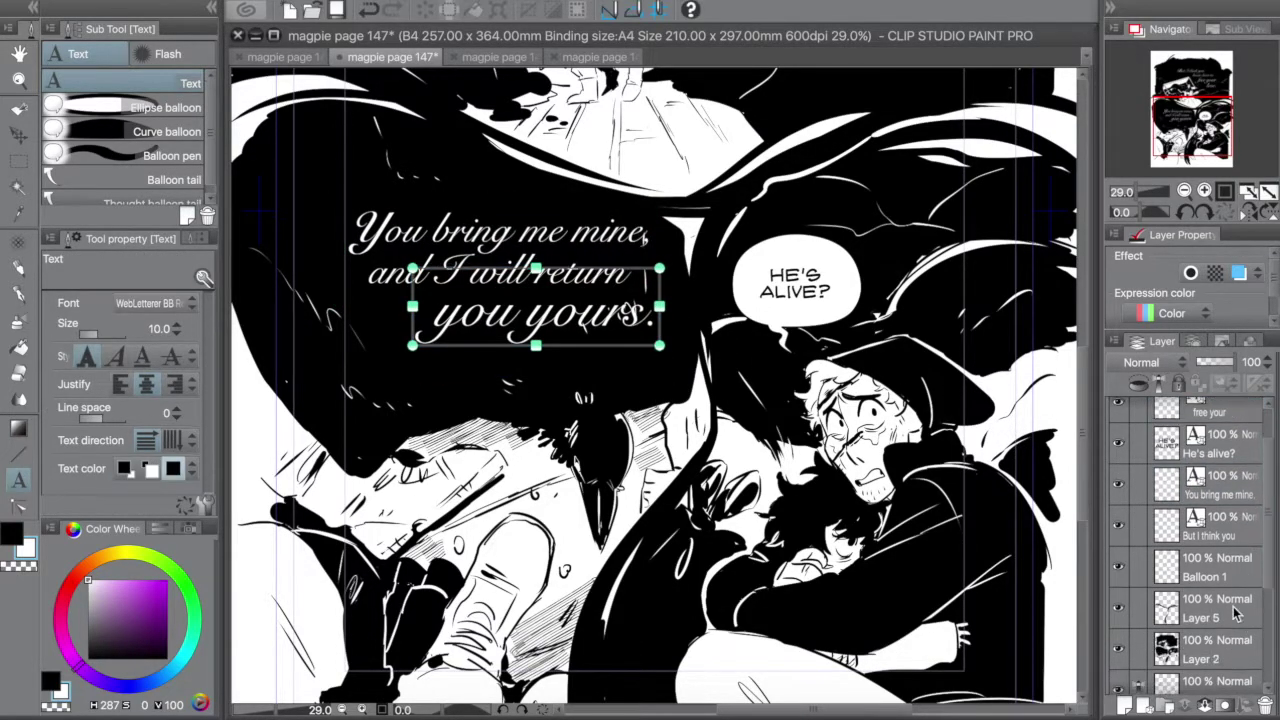
# Select the 'You bring me mine' caption for moving with the Move layer tool
pyautogui.click(1215, 650)
pyautogui.press('p')
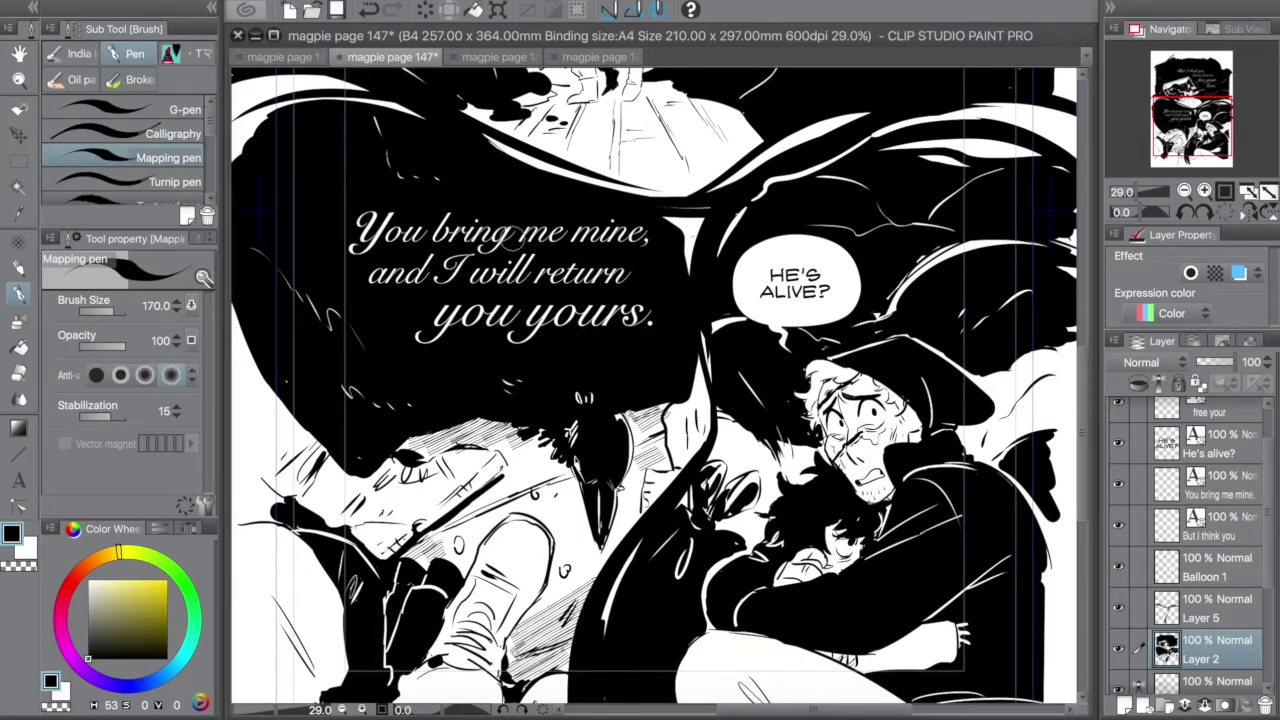
pyautogui.press('t')
pyautogui.click(505, 238)
pyautogui.press('k')
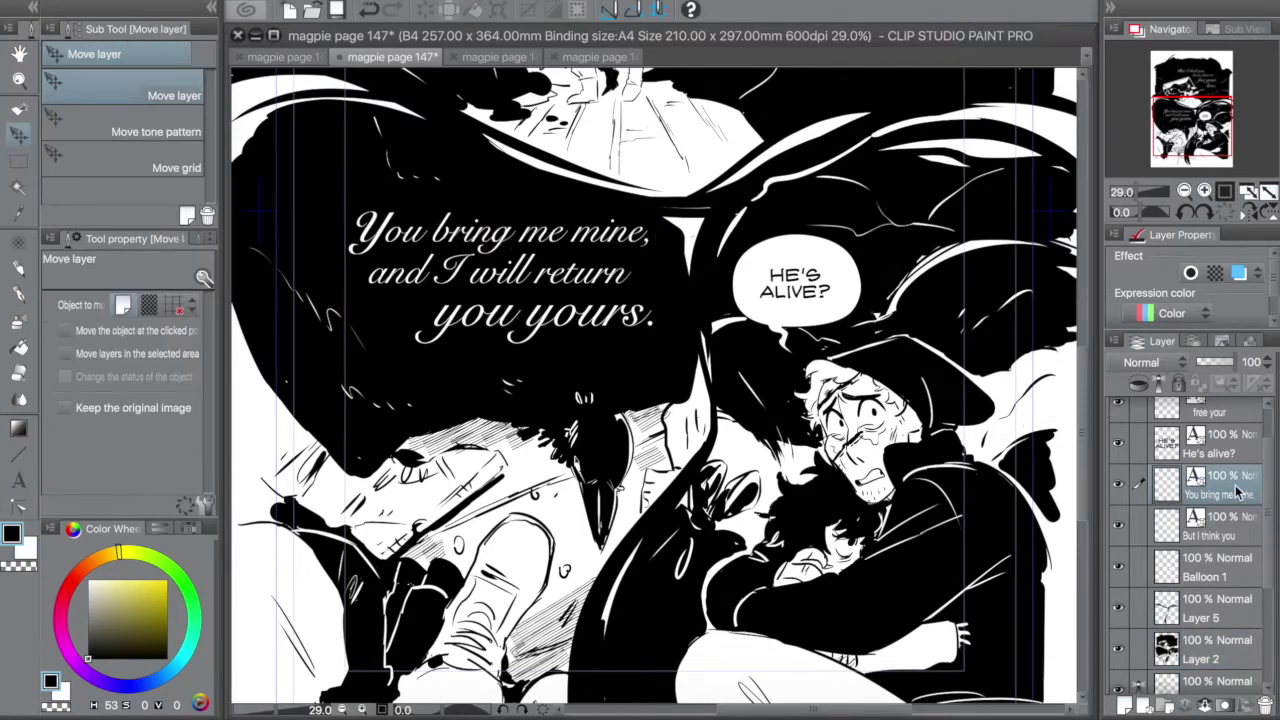
pyautogui.scroll(2, 1240, 520)
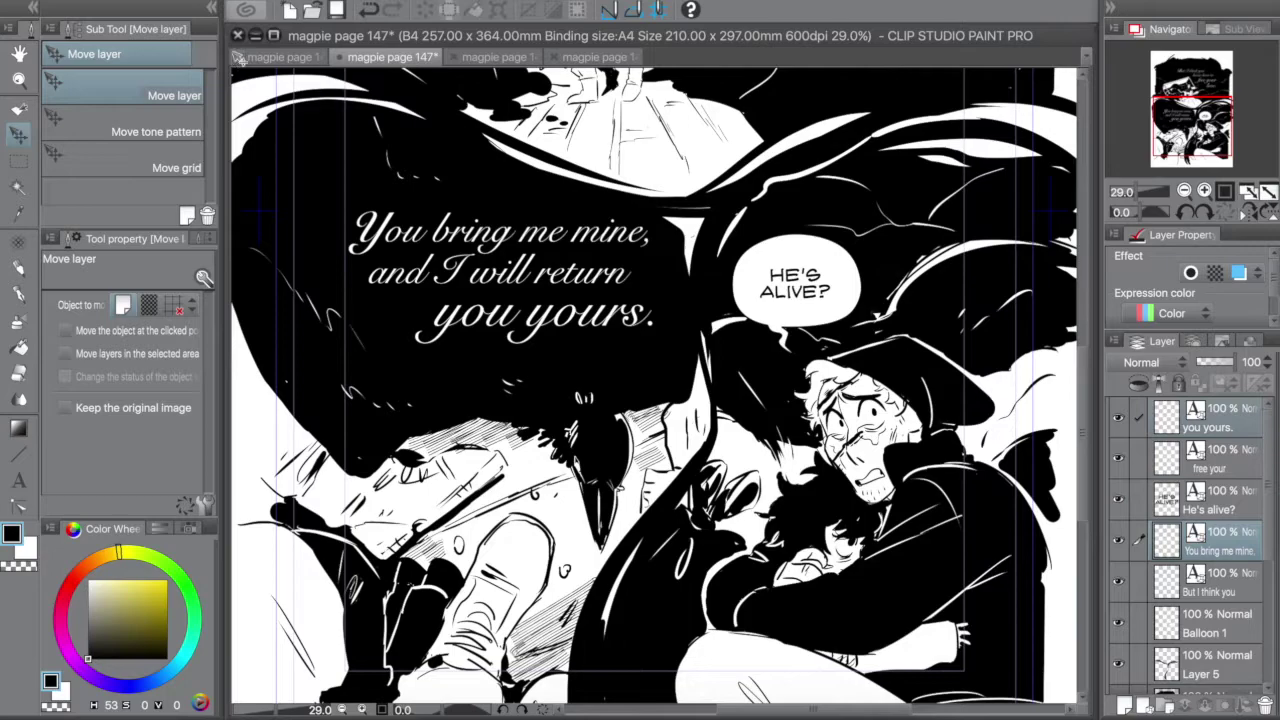
# Nudge the 'You bring me mine' caption four steps right and down, then save
pyautogui.press('Right')
pyautogui.press('Down')
pyautogui.press('Right')
pyautogui.press('Down')
pyautogui.press('Right')
pyautogui.press('Down')
pyautogui.press('Right')
pyautogui.press('Down')
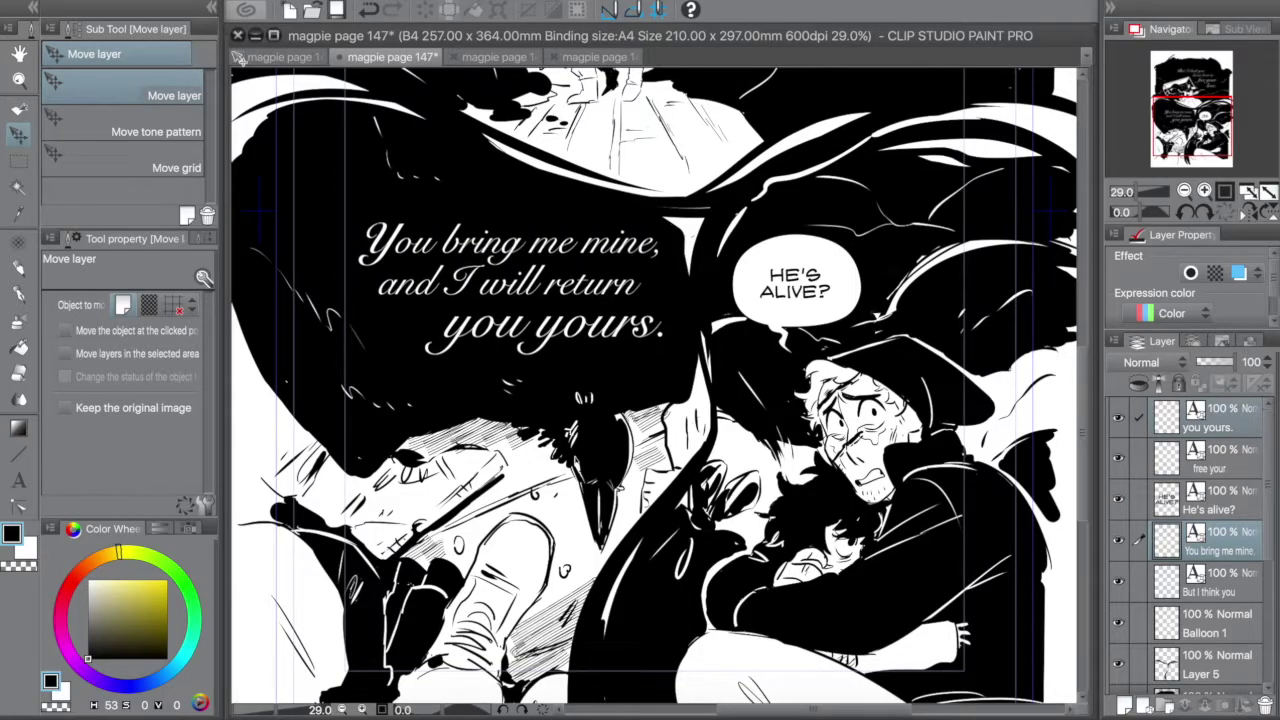
pyautogui.press('t')
pyautogui.press('k')
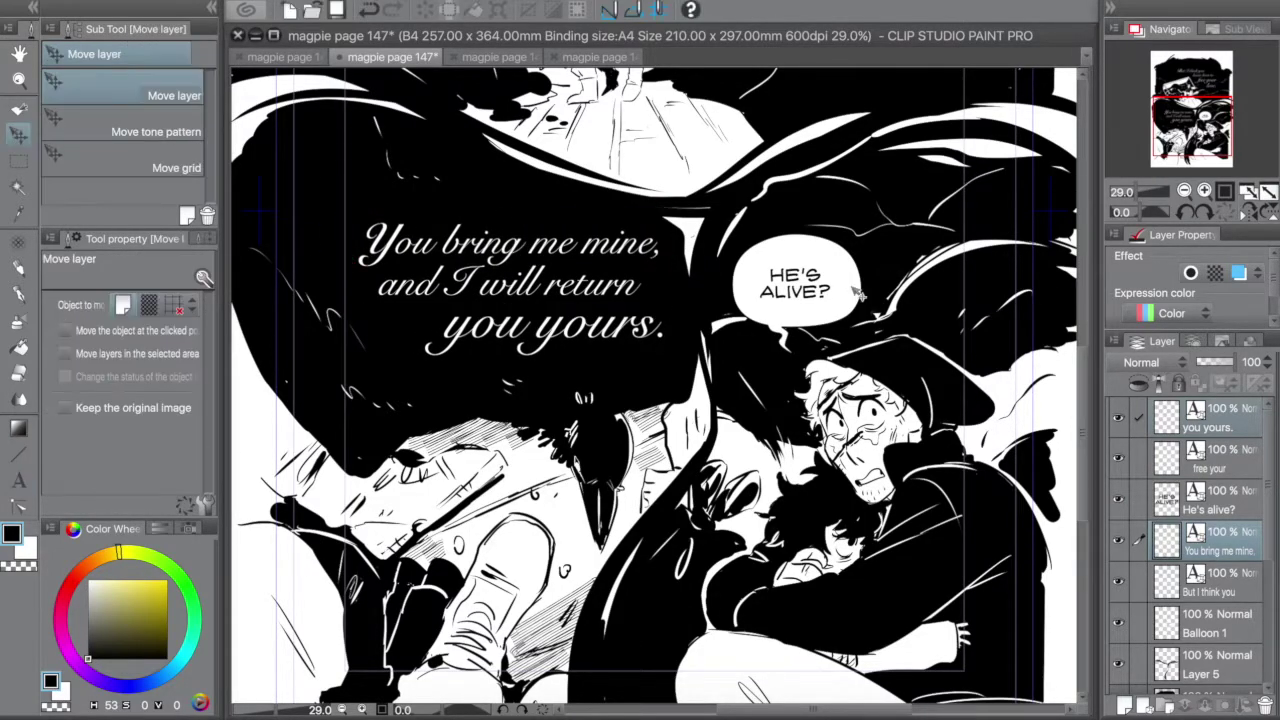
pyautogui.hotkey('ctrl', 's')
# Switch to magpie page 148 and zoom in to frame the raven and its wing
pyautogui.hotkey('ctrl', '0')
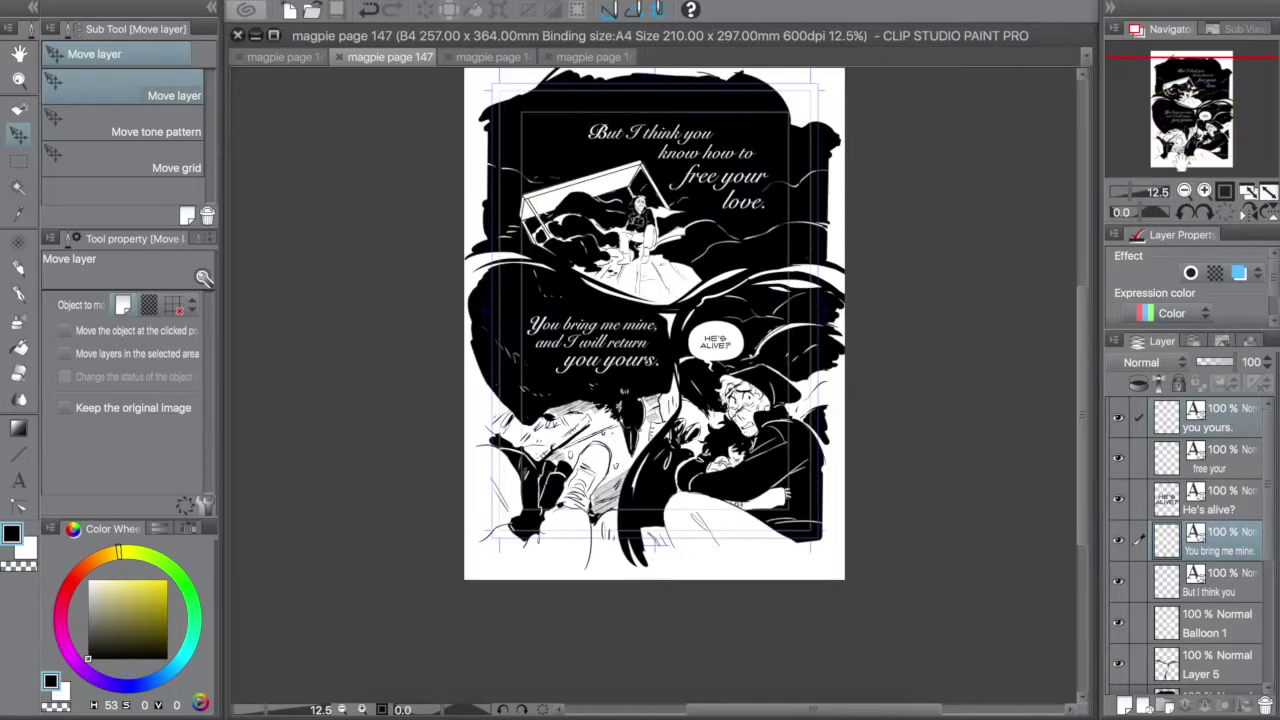
pyautogui.click(488, 57)
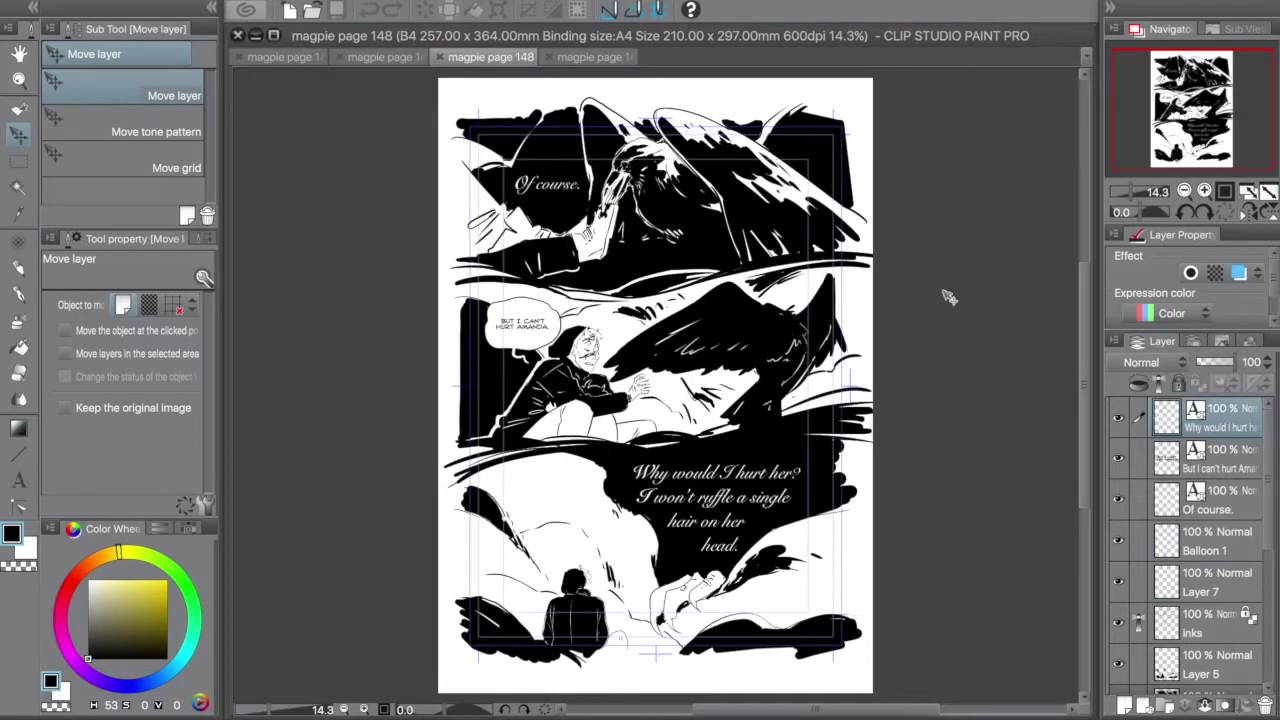
pyautogui.press('/')
pyautogui.click(905, 315)
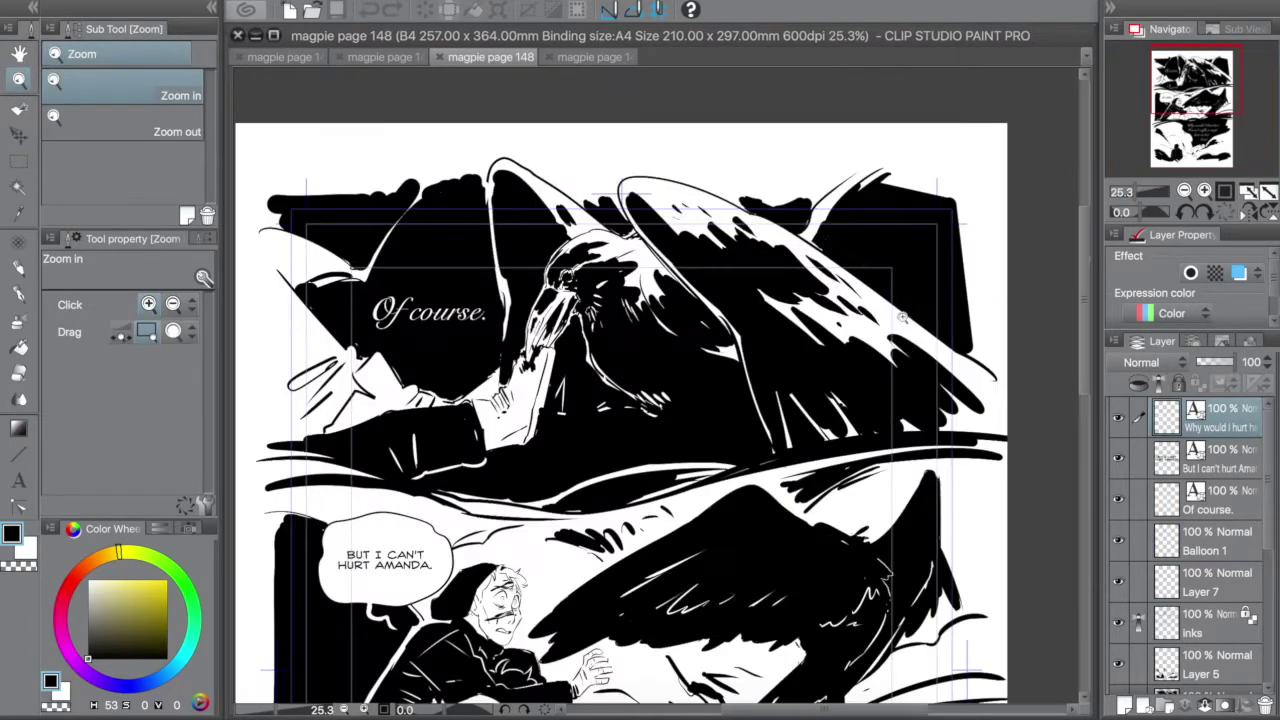
pyautogui.click(573, 429)
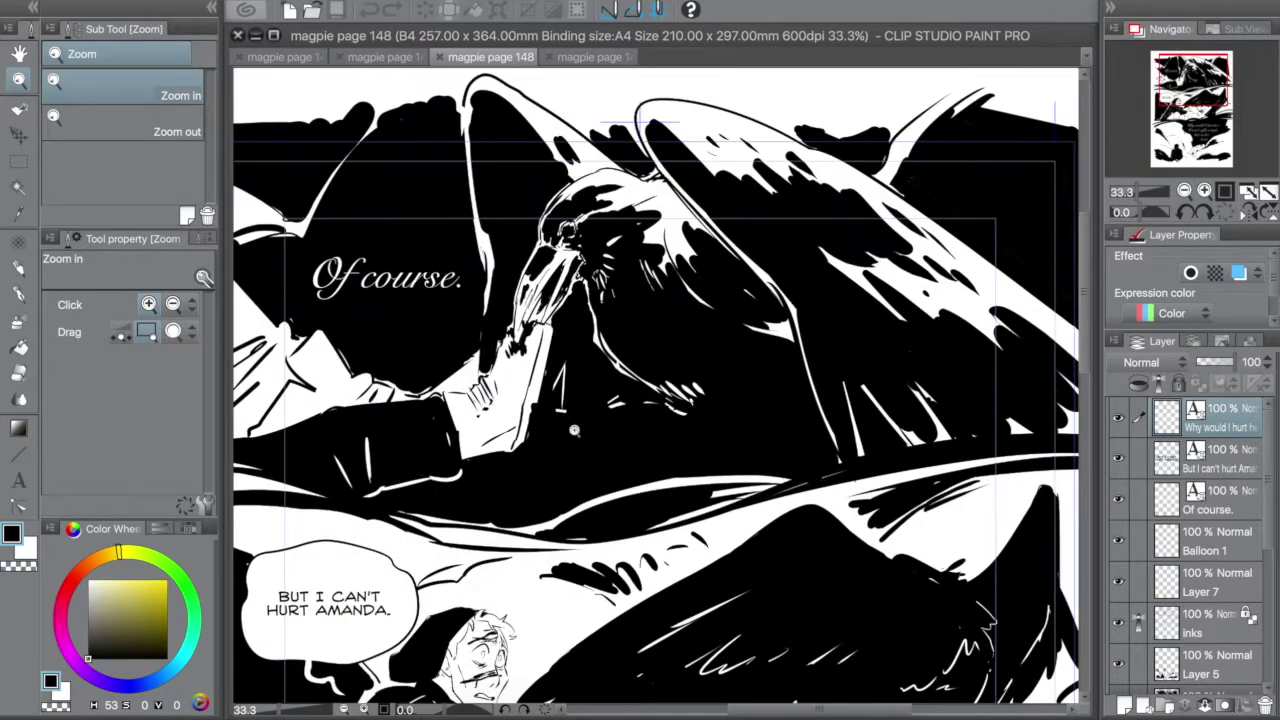
pyautogui.moveTo(579, 701); pyautogui.dragTo(657, 404)
pyautogui.moveTo(655, 560)
pyautogui.mouseDown()
pyautogui.moveTo(560, 110)
pyautogui.moveTo(686, 390)
pyautogui.moveTo(566, 680)
pyautogui.mouseUp()
pyautogui.scroll(-3, 1268, 536)
# On Layer 9, ink and extend the wing's left tip and erase feather tips
pyautogui.click(1215, 586)
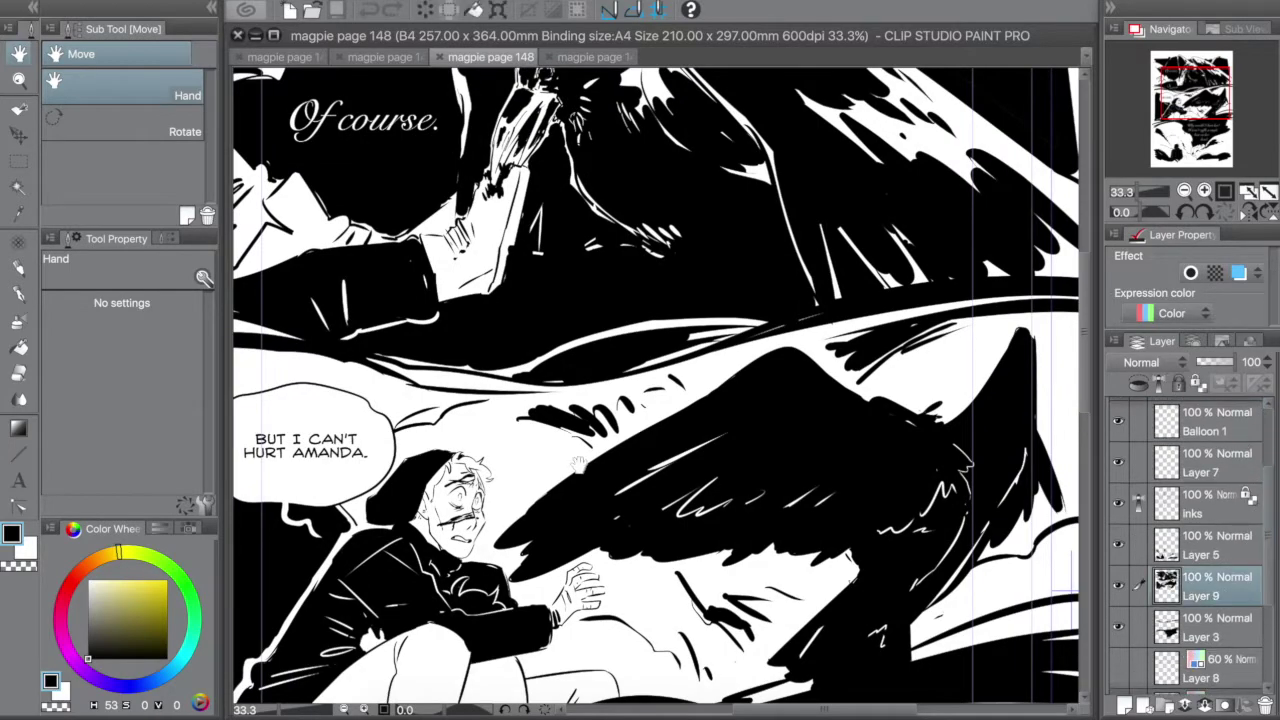
pyautogui.press('p')
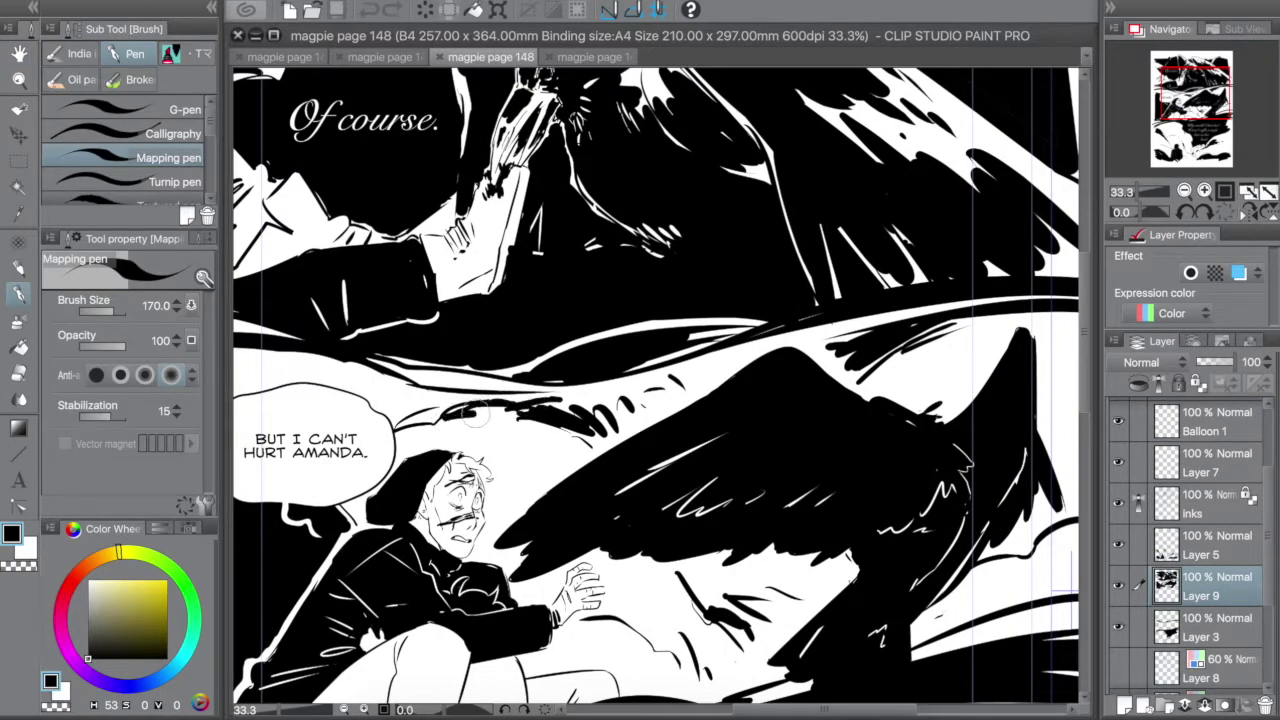
pyautogui.moveTo(510, 404)
pyautogui.mouseDown()
pyautogui.moveTo(446, 414)
pyautogui.moveTo(525, 425)
pyautogui.moveTo(595, 400)
pyautogui.moveTo(587, 439)
pyautogui.moveTo(660, 385)
pyautogui.moveTo(672, 420)
pyautogui.moveTo(575, 430)
pyautogui.moveTo(555, 412)
pyautogui.moveTo(712, 370)
pyautogui.moveTo(660, 385)
pyautogui.moveTo(650, 372)
pyautogui.moveTo(750, 352)
pyautogui.mouseUp()
pyautogui.press('e')
pyautogui.press('p')
# Ink dark feather strokes along the wing's upper edge and erase stray marks
pyautogui.press('e')
pyautogui.moveTo(640, 400)
pyautogui.mouseDown()
pyautogui.moveTo(730, 362)
pyautogui.moveTo(612, 400)
pyautogui.mouseUp()
pyautogui.press('p')
pyautogui.press('e')
pyautogui.press('p')
pyautogui.moveTo(355, 358); pyautogui.dragTo(629, 405)
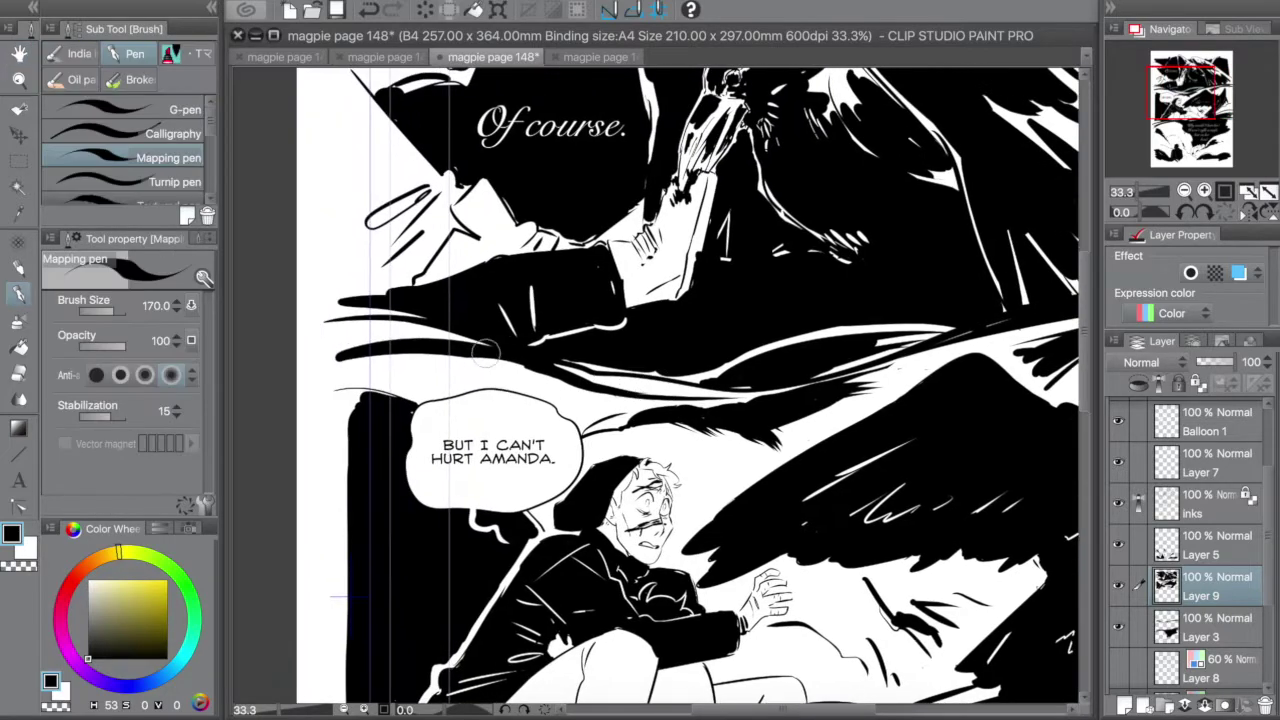
pyautogui.press('space')
pyautogui.moveTo(498, 527); pyautogui.dragTo(468, 290)
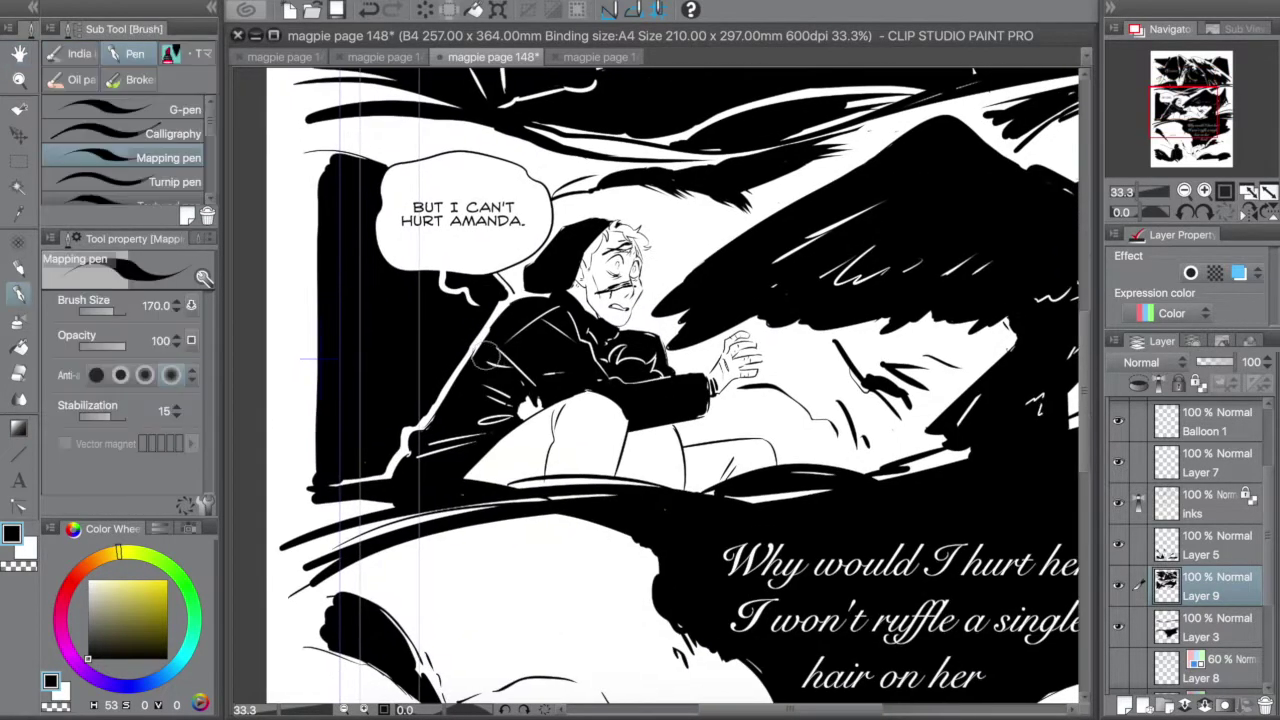
# Add a new layer above Layer 7 and cover the white streaks on the crow's wing with black
pyautogui.click(1195, 468)
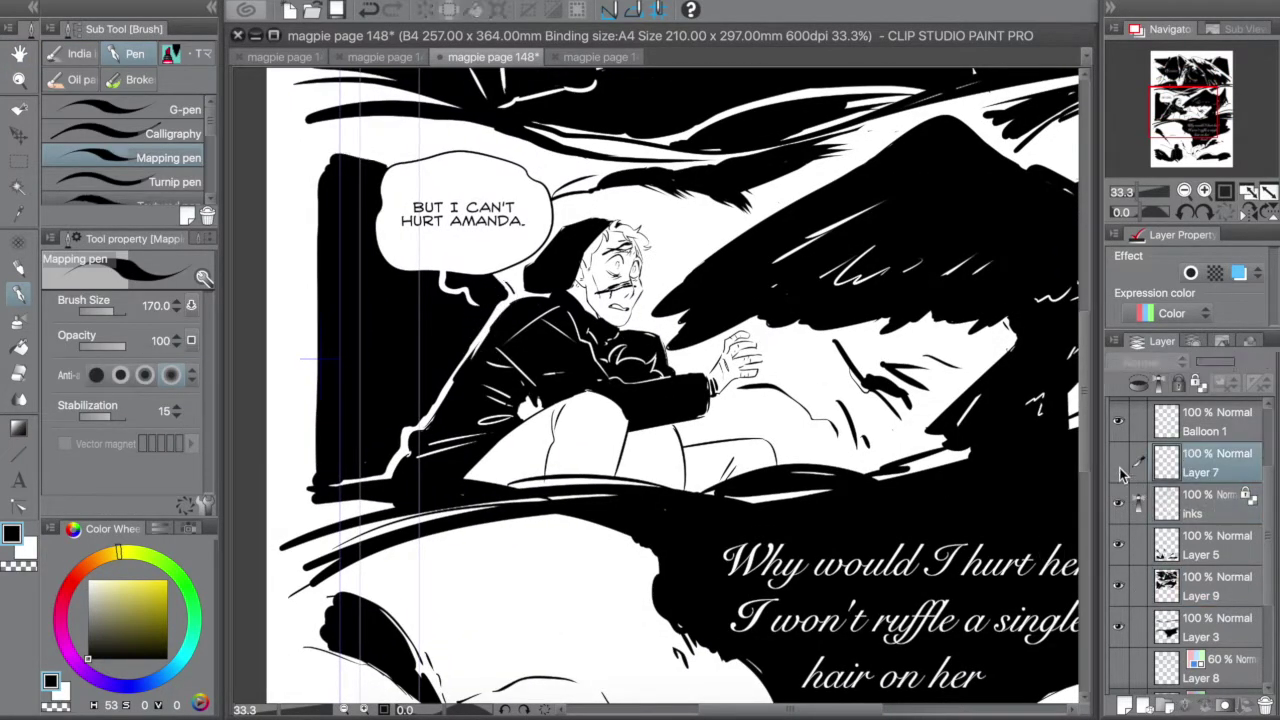
pyautogui.click(1127, 706)
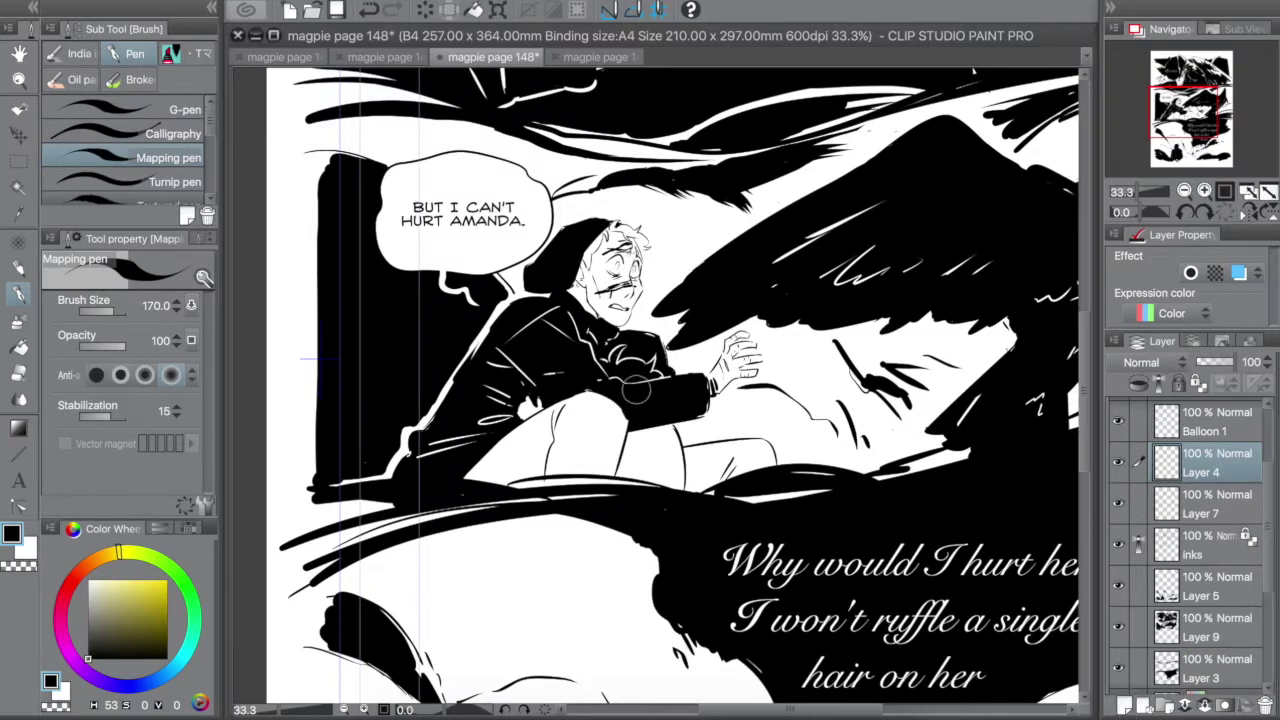
pyautogui.moveTo(1094, 236); pyautogui.dragTo(872, 262)
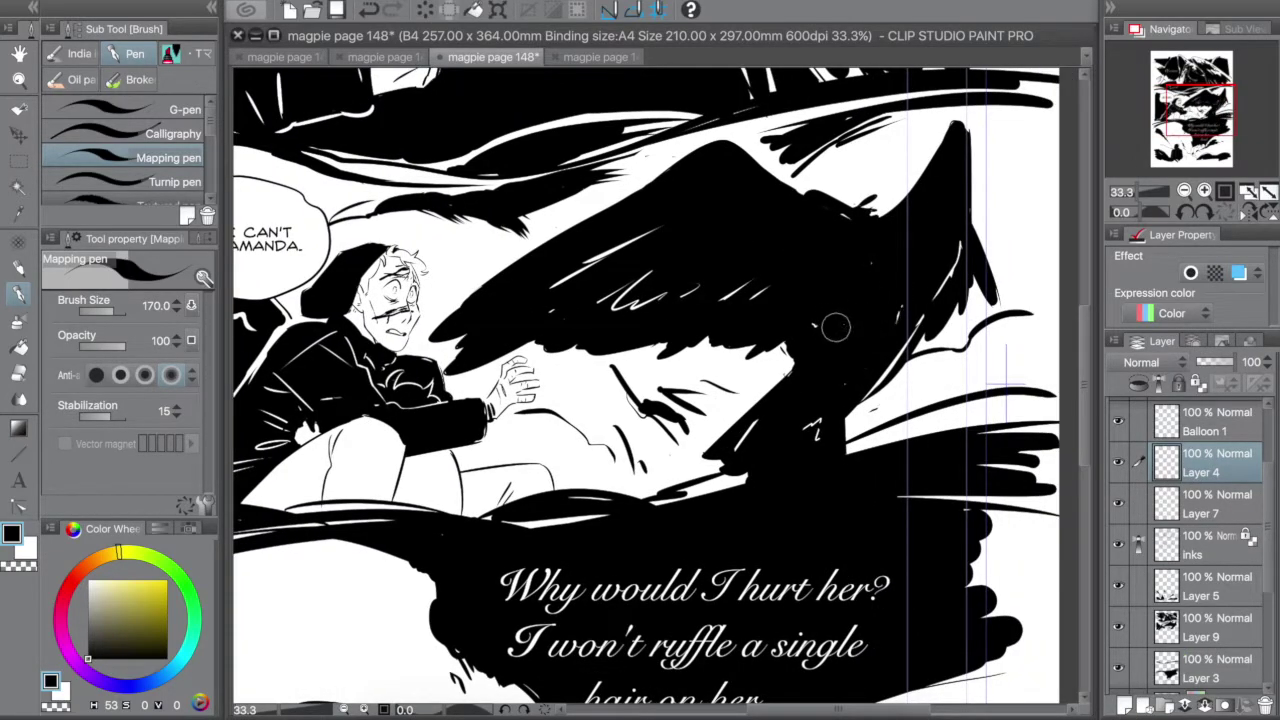
pyautogui.press('x')
pyautogui.press('x')
pyautogui.moveTo(770, 400); pyautogui.dragTo(680, 490)
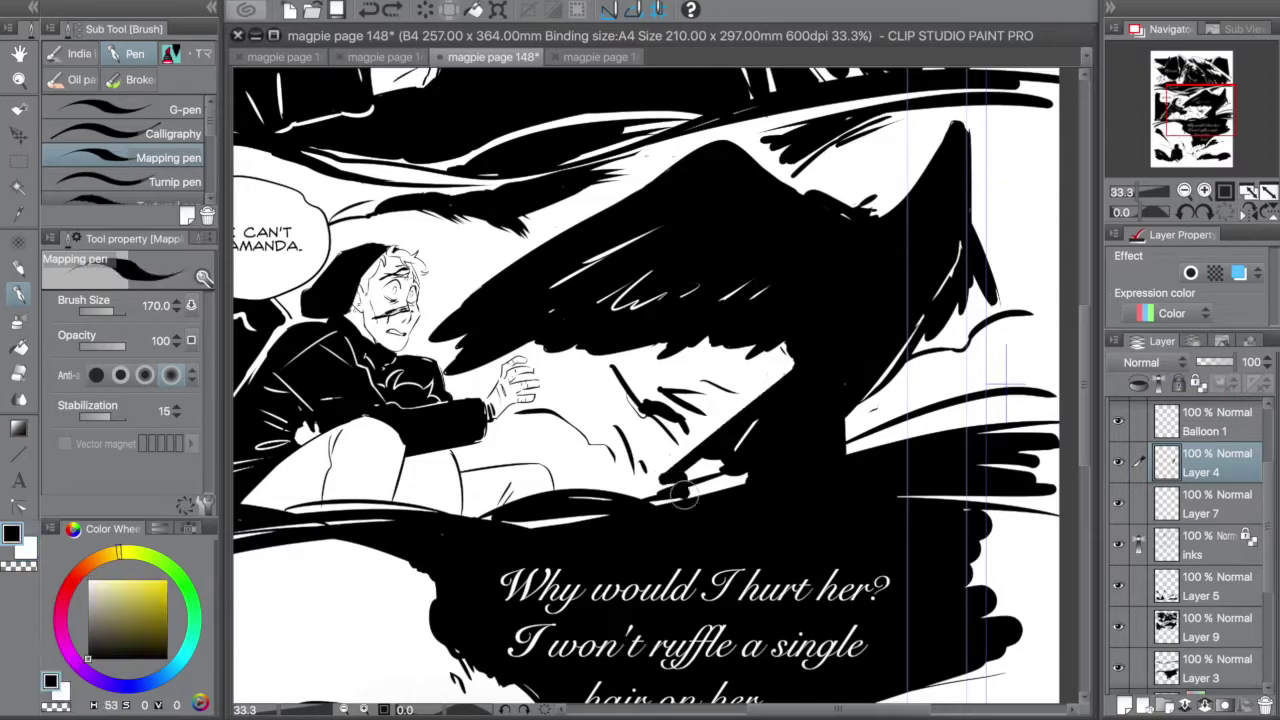
pyautogui.moveTo(740, 430); pyautogui.dragTo(734, 466)
pyautogui.moveTo(559, 287); pyautogui.dragTo(766, 291)
# Draw thin white feather strokes along and across the wing's edges
pyautogui.press('x')
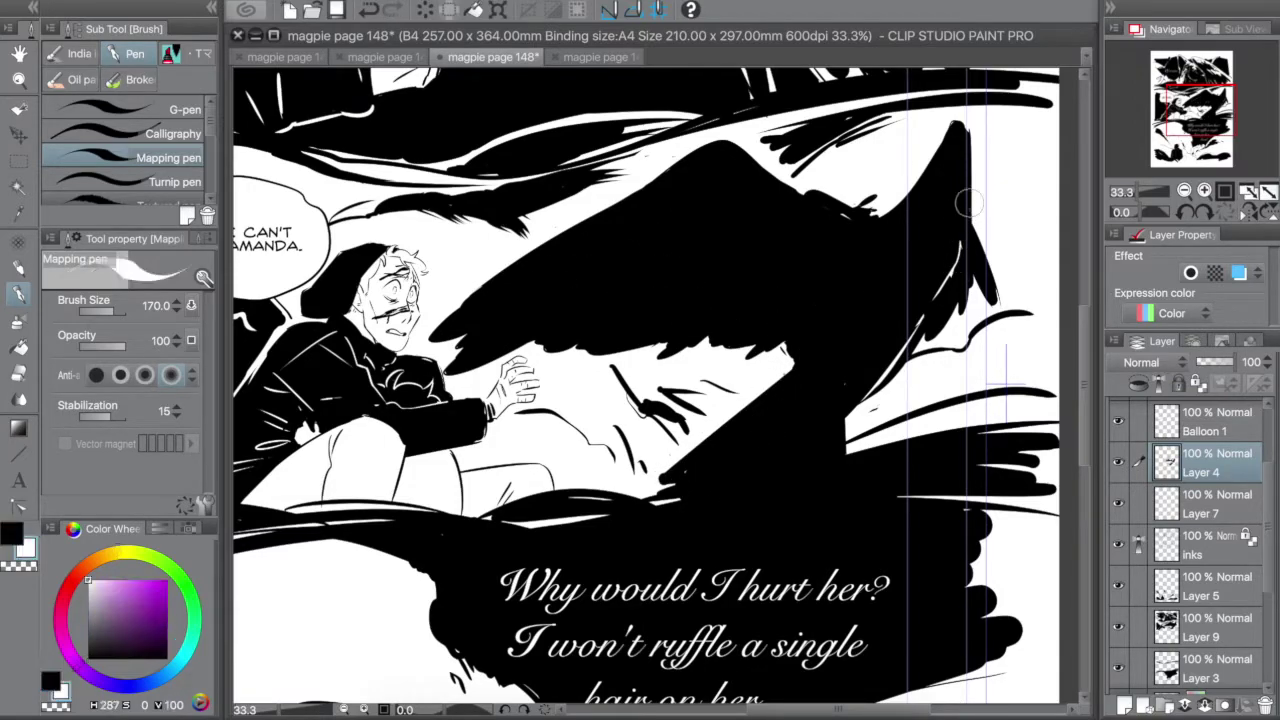
pyautogui.press('x')
pyautogui.press('x')
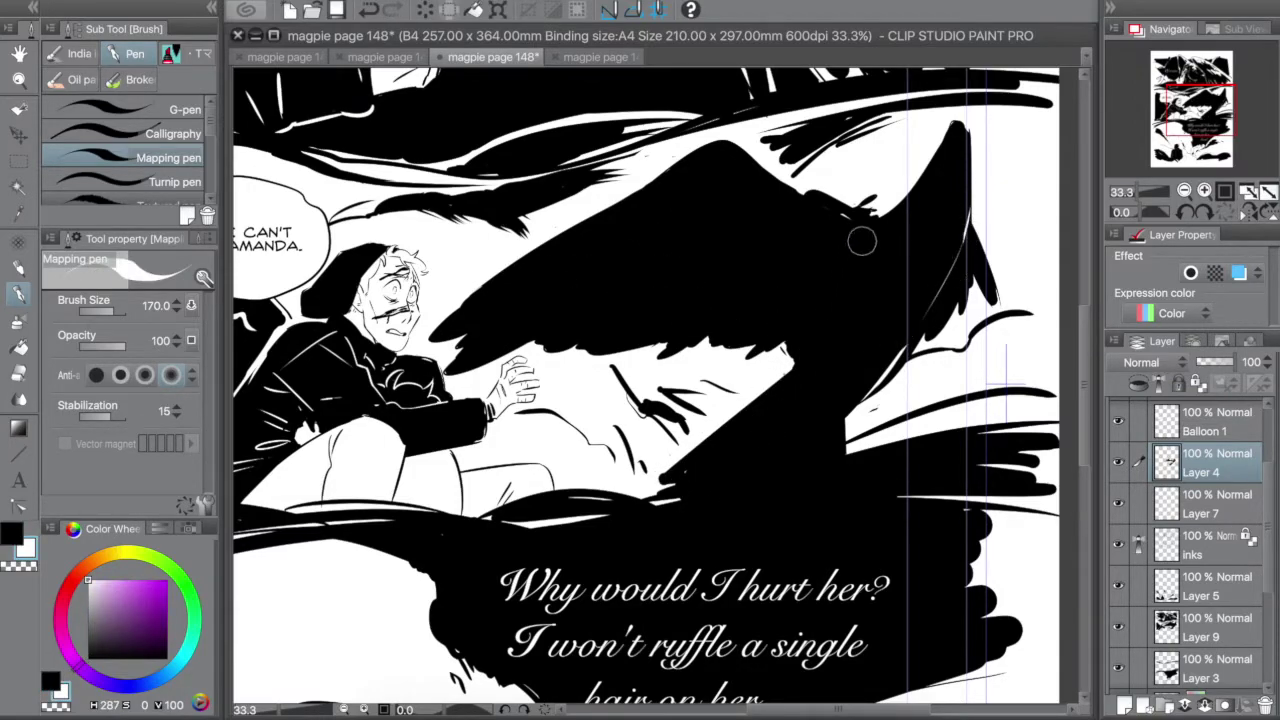
pyautogui.moveTo(862, 232)
pyautogui.mouseDown()
pyautogui.moveTo(856, 312)
pyautogui.moveTo(802, 348)
pyautogui.mouseUp()
pyautogui.moveTo(612, 236); pyautogui.dragTo(788, 285)
pyautogui.moveTo(903, 230); pyautogui.dragTo(912, 318)
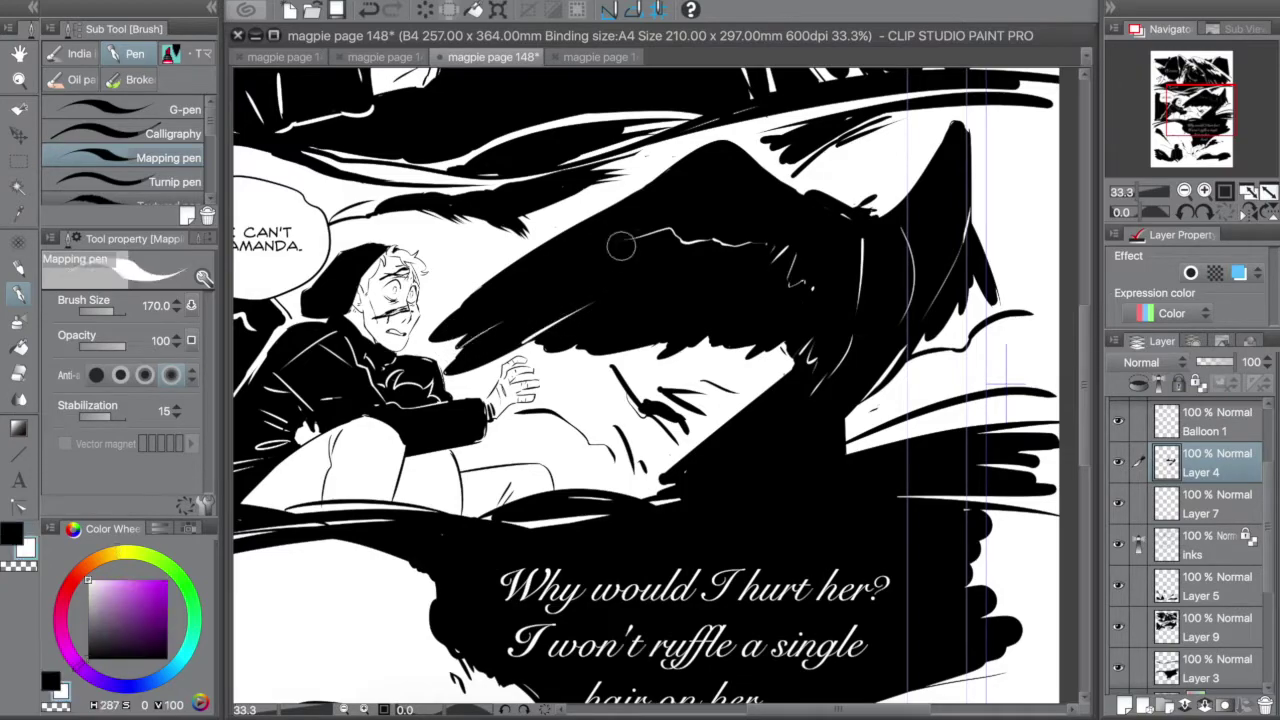
pyautogui.press('x')
pyautogui.press('x')
pyautogui.press('x')
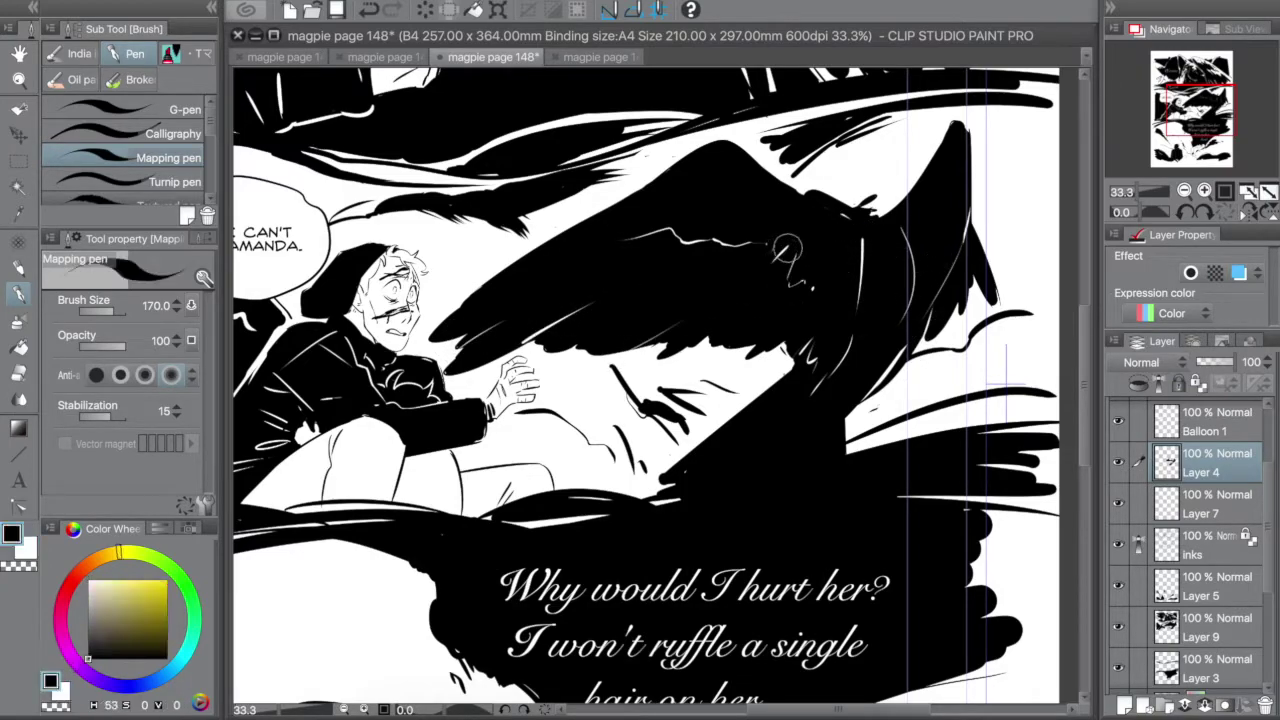
pyautogui.press('x')
pyautogui.moveTo(615, 238); pyautogui.dragTo(920, 262)
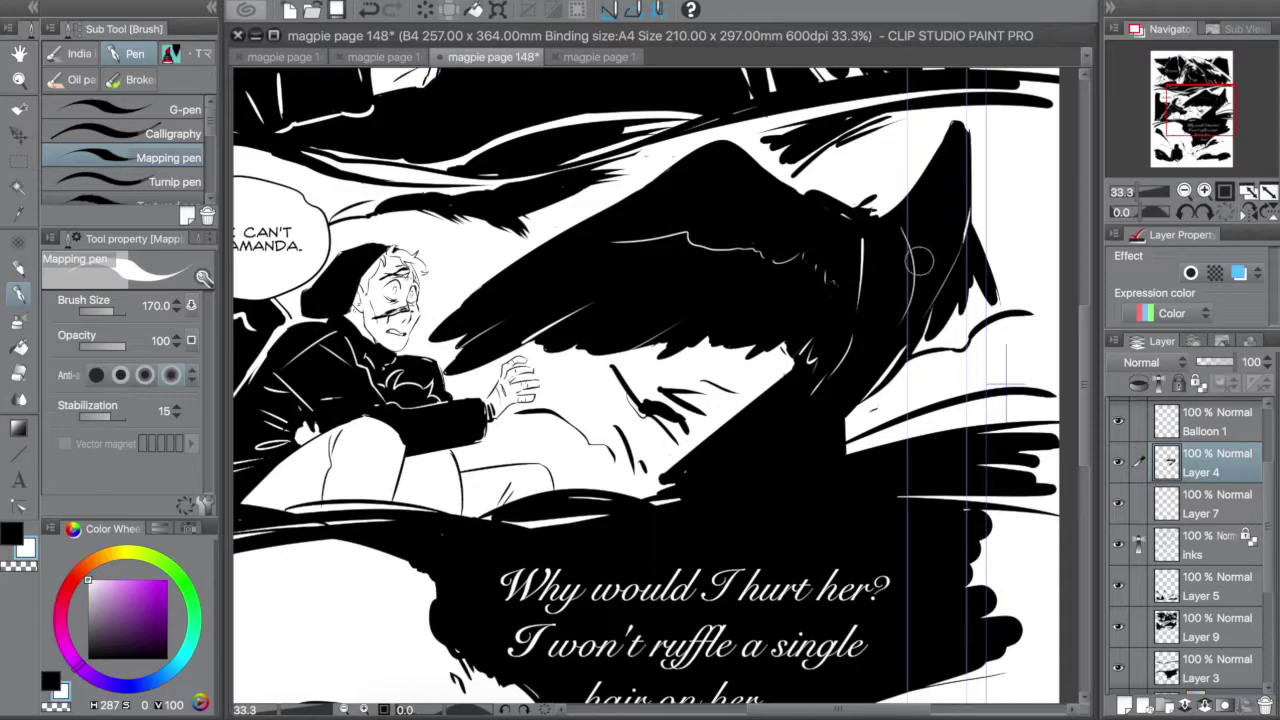
pyautogui.press('x')
# Ink black strokes along the wing's lower edge
pyautogui.moveTo(660, 476)
pyautogui.mouseDown()
pyautogui.moveTo(730, 515)
pyautogui.moveTo(775, 520)
pyautogui.mouseUp()
pyautogui.moveTo(850, 430); pyautogui.dragTo(848, 495)
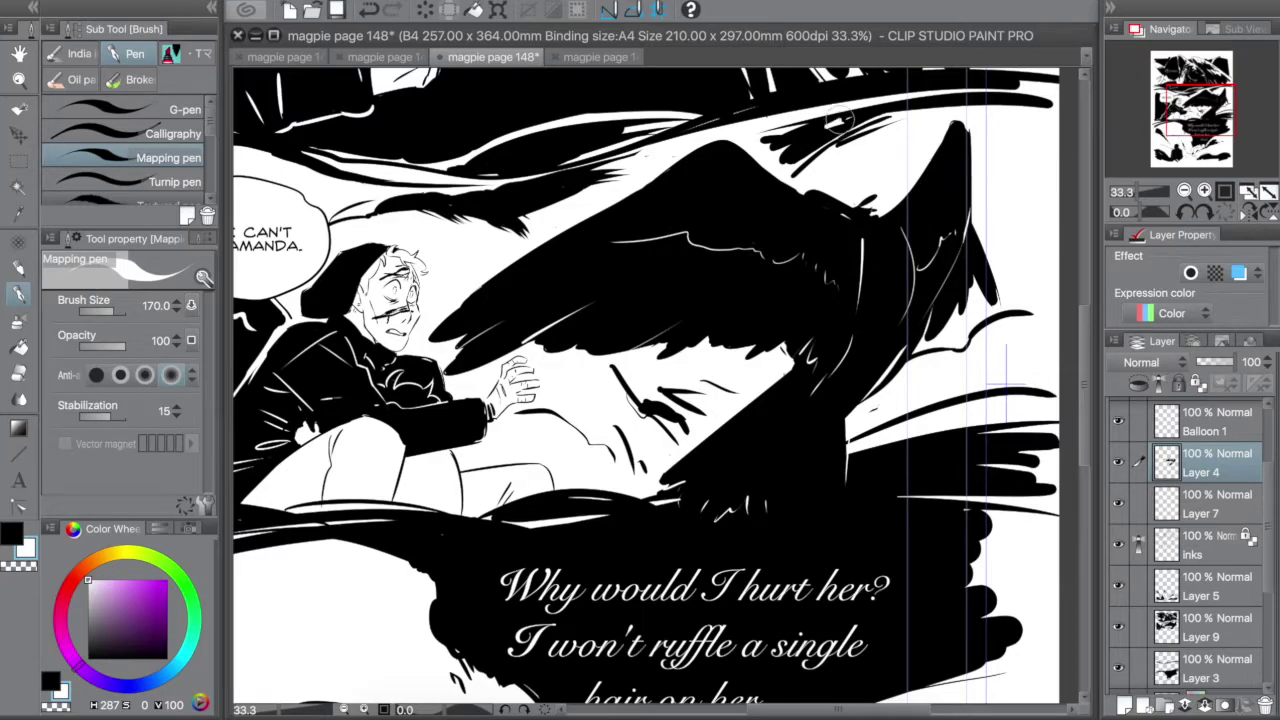
pyautogui.press('x')
pyautogui.press('x')
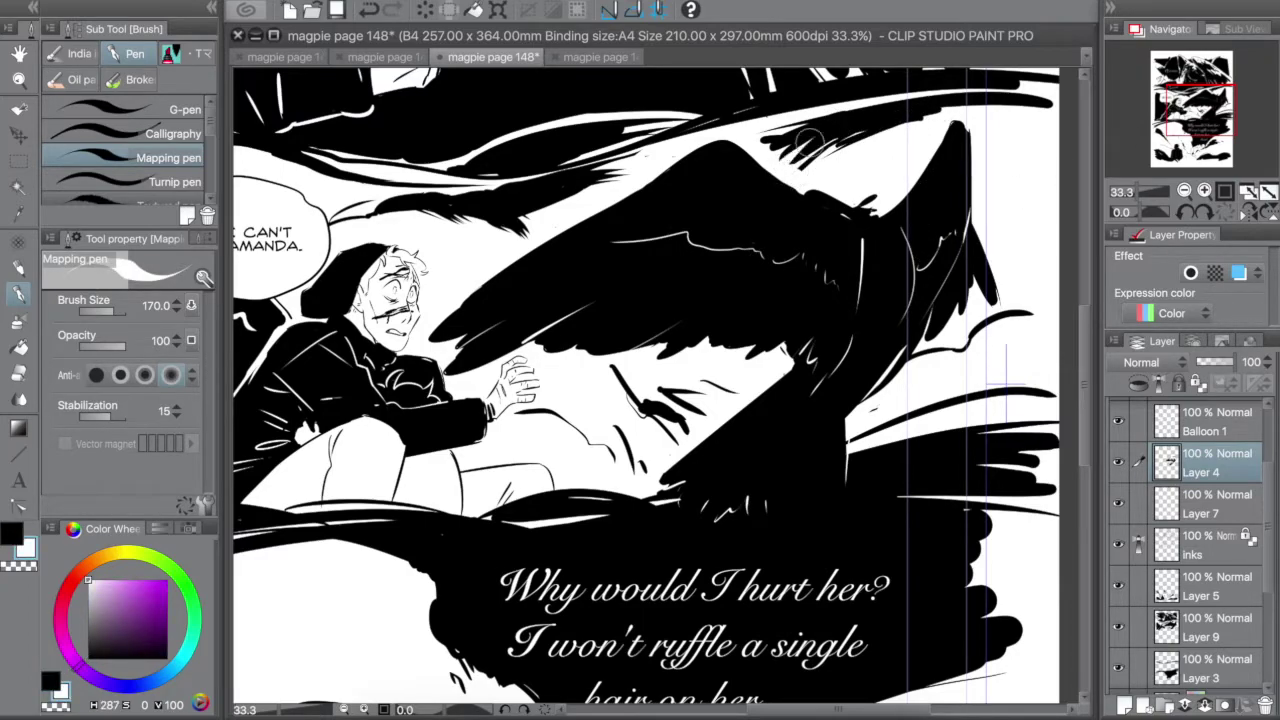
pyautogui.press('x')
pyautogui.press('x')
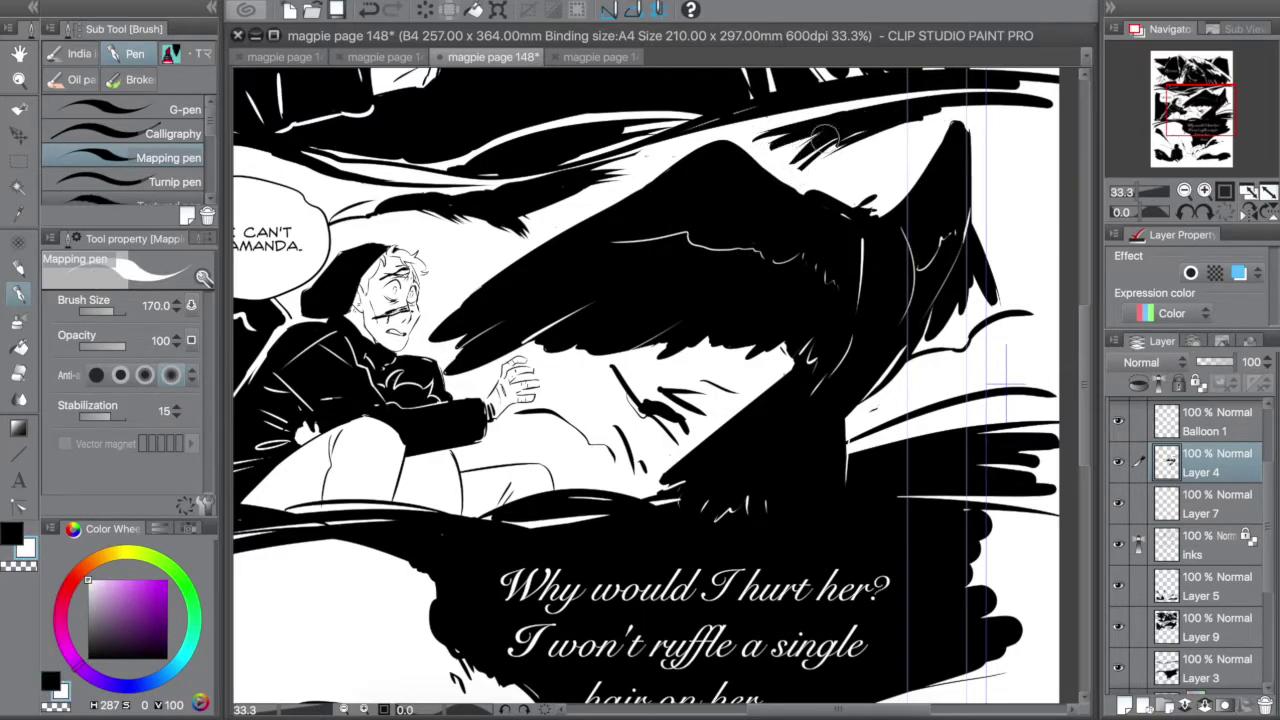
pyautogui.press('x')
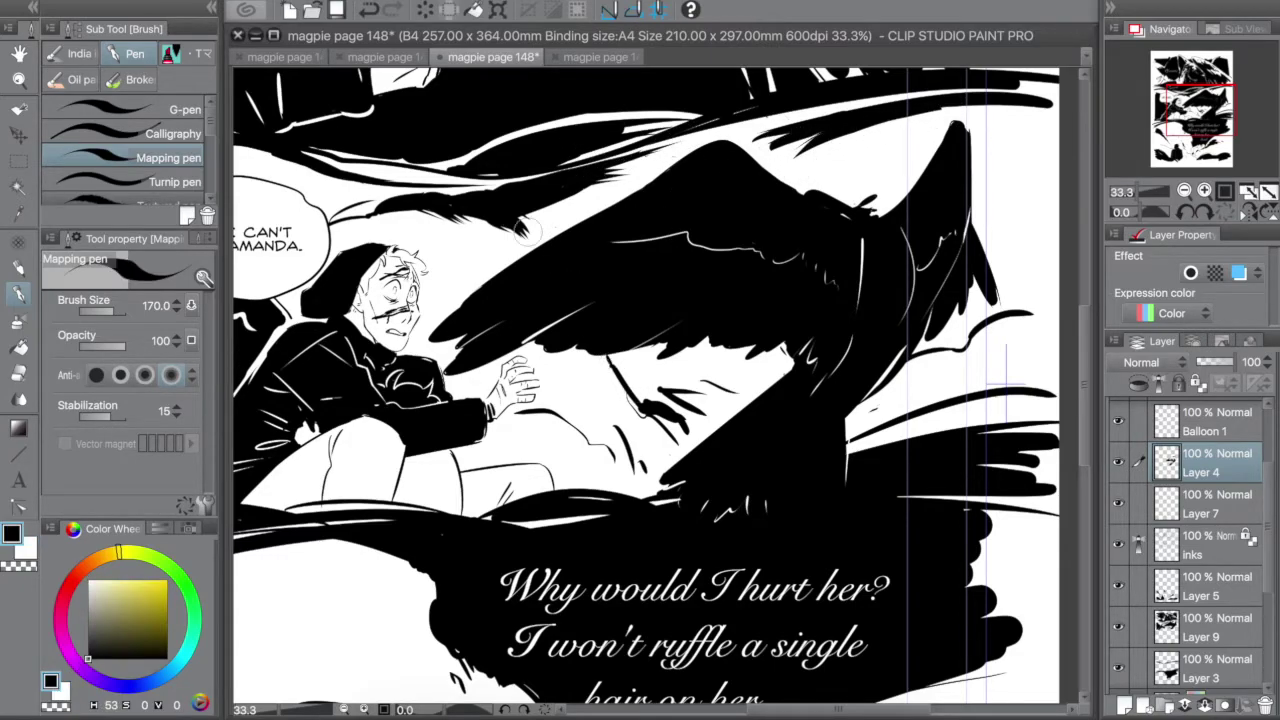
pyautogui.press('x')
pyautogui.press('x')
# Ink black around the eye shape, near the hand, and into the shape below the wing
pyautogui.moveTo(622, 374)
pyautogui.mouseDown()
pyautogui.moveTo(745, 395)
pyautogui.moveTo(680, 440)
pyautogui.moveTo(682, 390)
pyautogui.moveTo(740, 402)
pyautogui.moveTo(680, 438)
pyautogui.moveTo(689, 426)
pyautogui.moveTo(625, 395)
pyautogui.moveTo(600, 360)
pyautogui.mouseUp()
pyautogui.moveTo(655, 438)
pyautogui.mouseDown()
pyautogui.moveTo(612, 368)
pyautogui.moveTo(606, 387)
pyautogui.moveTo(635, 460)
pyautogui.mouseUp()
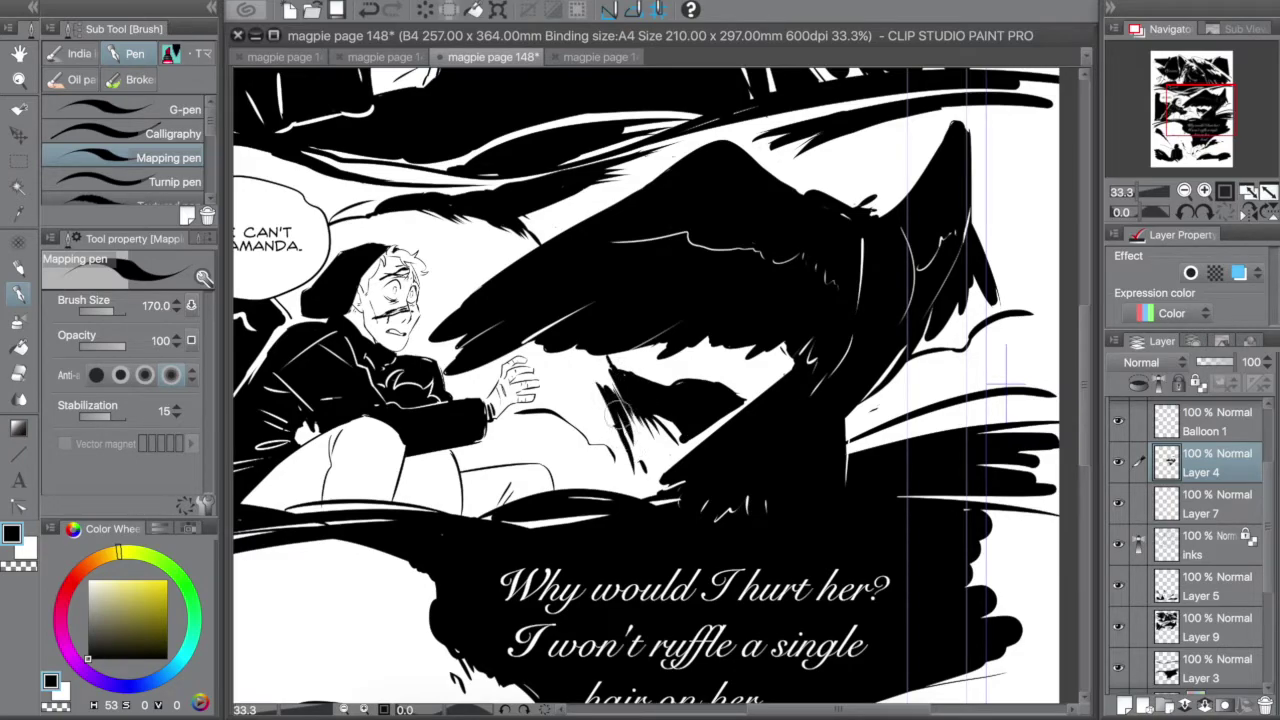
pyautogui.moveTo(610, 405); pyautogui.dragTo(630, 450)
pyautogui.moveTo(545, 375)
pyautogui.mouseDown()
pyautogui.moveTo(628, 477)
pyautogui.moveTo(645, 405)
pyautogui.mouseUp()
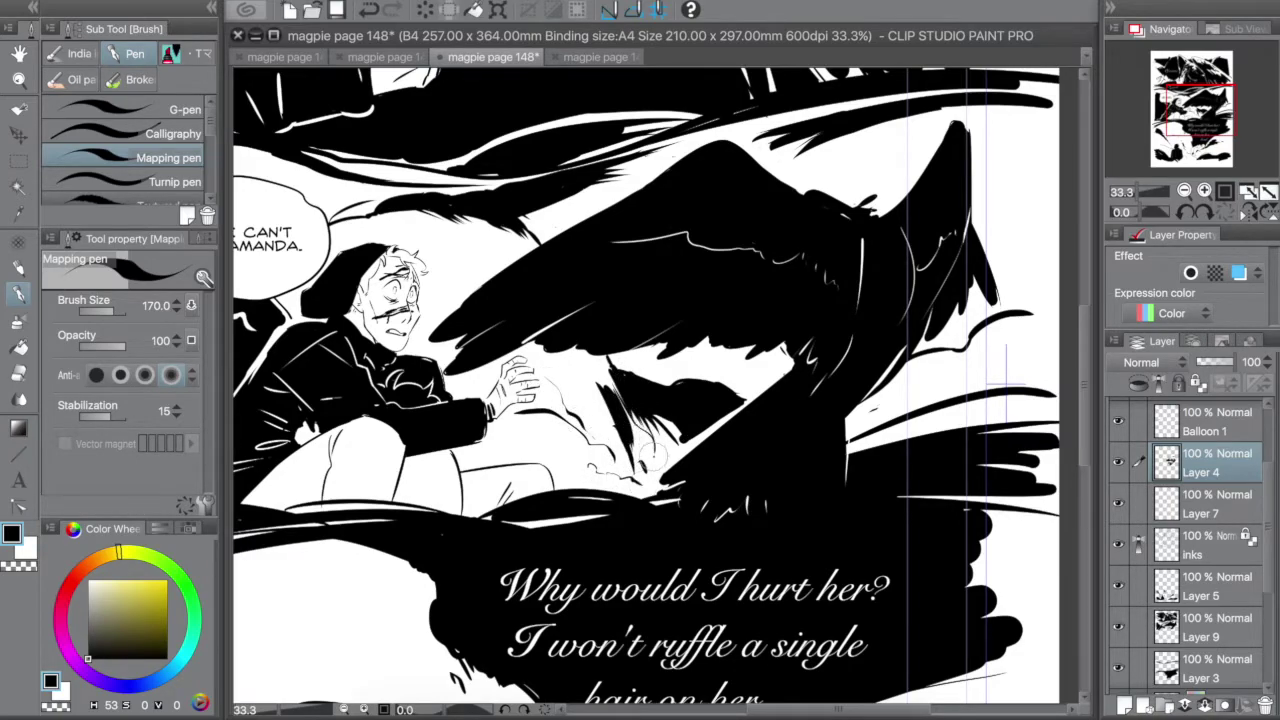
pyautogui.moveTo(650, 470)
pyautogui.mouseDown()
pyautogui.moveTo(685, 400)
pyautogui.moveTo(695, 455)
pyautogui.mouseUp()
pyautogui.hscroll(3, 648, 165)
# Carve feather shapes into the black with white strokes, then add black near the lower feathers
pyautogui.press('x')
pyautogui.moveTo(648, 165)
pyautogui.mouseDown()
pyautogui.moveTo(630, 140)
pyautogui.moveTo(815, 105)
pyautogui.mouseUp()
pyautogui.moveTo(595, 150); pyautogui.dragTo(720, 103)
pyautogui.press('x')
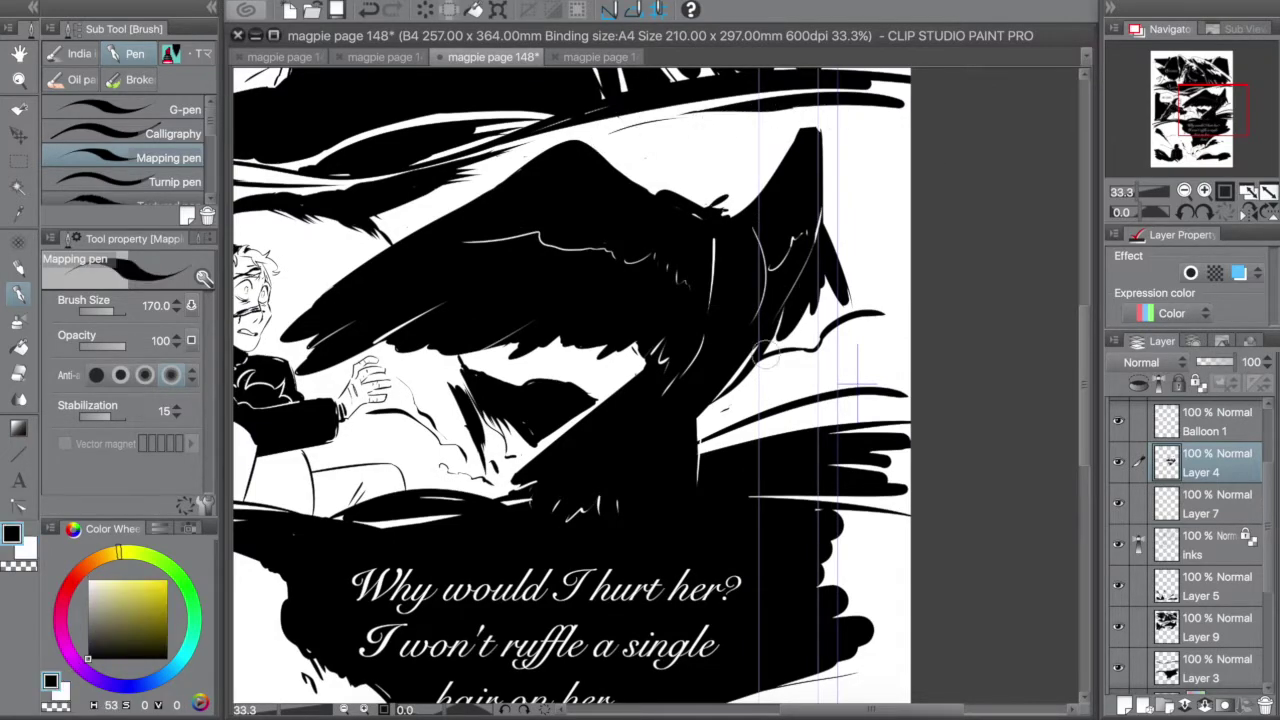
pyautogui.moveTo(705, 425)
pyautogui.mouseDown()
pyautogui.moveTo(775, 400)
pyautogui.moveTo(760, 366)
pyautogui.moveTo(712, 402)
pyautogui.mouseUp()
pyautogui.press('x')
pyautogui.press('x')
pyautogui.press('x')
pyautogui.press('x')
pyautogui.press('x')
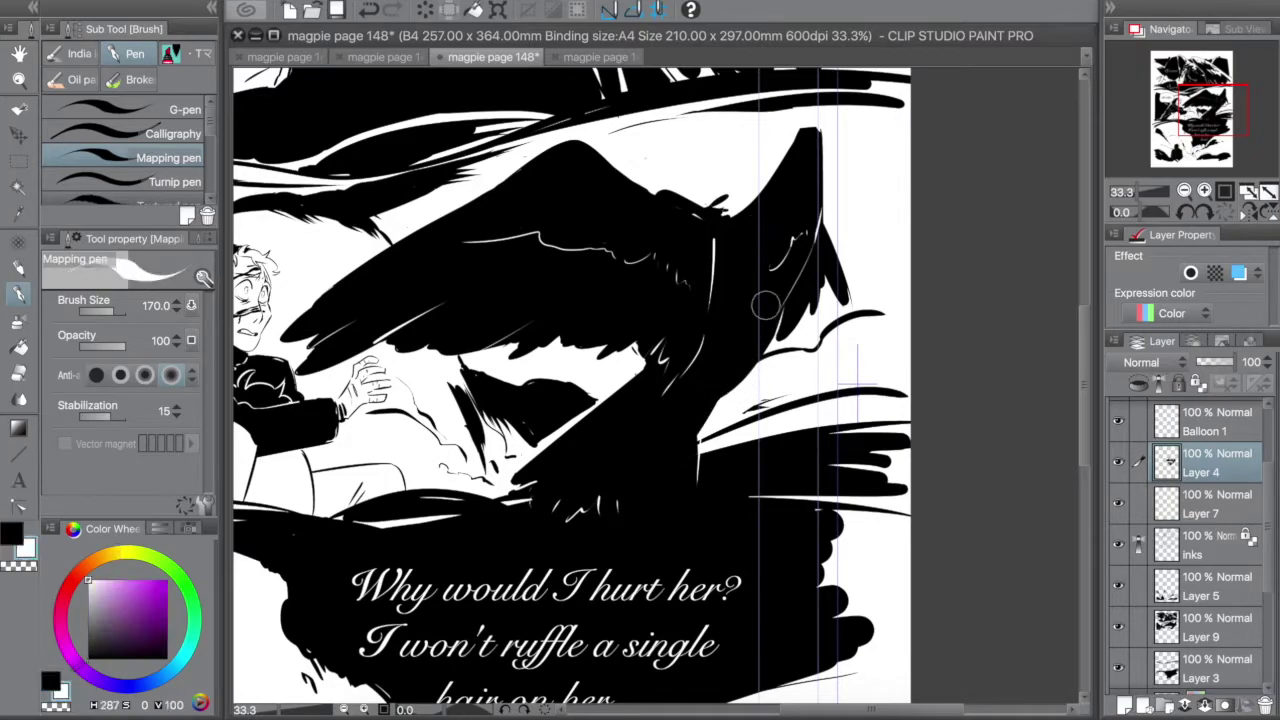
# Touch up the feather edges with small white strokes and small black marks
pyautogui.moveTo(775, 240); pyautogui.dragTo(760, 345)
pyautogui.moveTo(670, 395); pyautogui.dragTo(605, 430)
pyautogui.press('x')
pyautogui.press('x')
pyautogui.press('x')
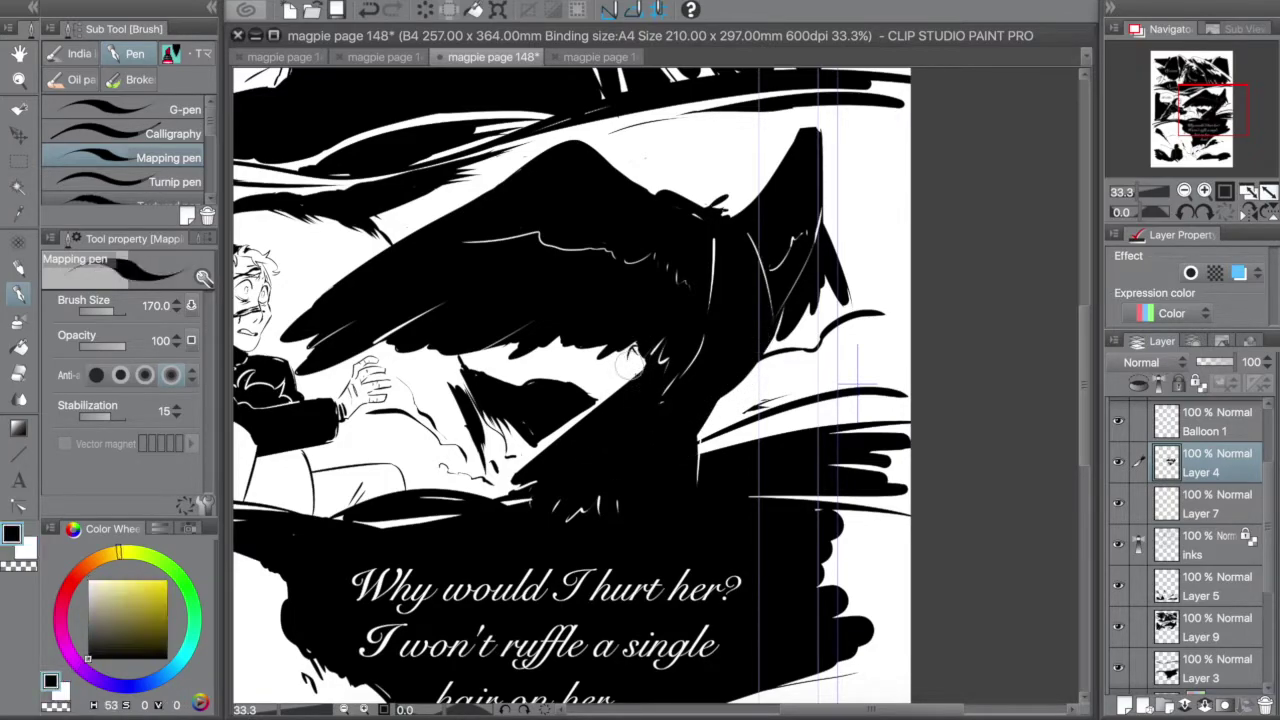
pyautogui.press('x')
pyautogui.moveTo(632, 355); pyautogui.dragTo(665, 382)
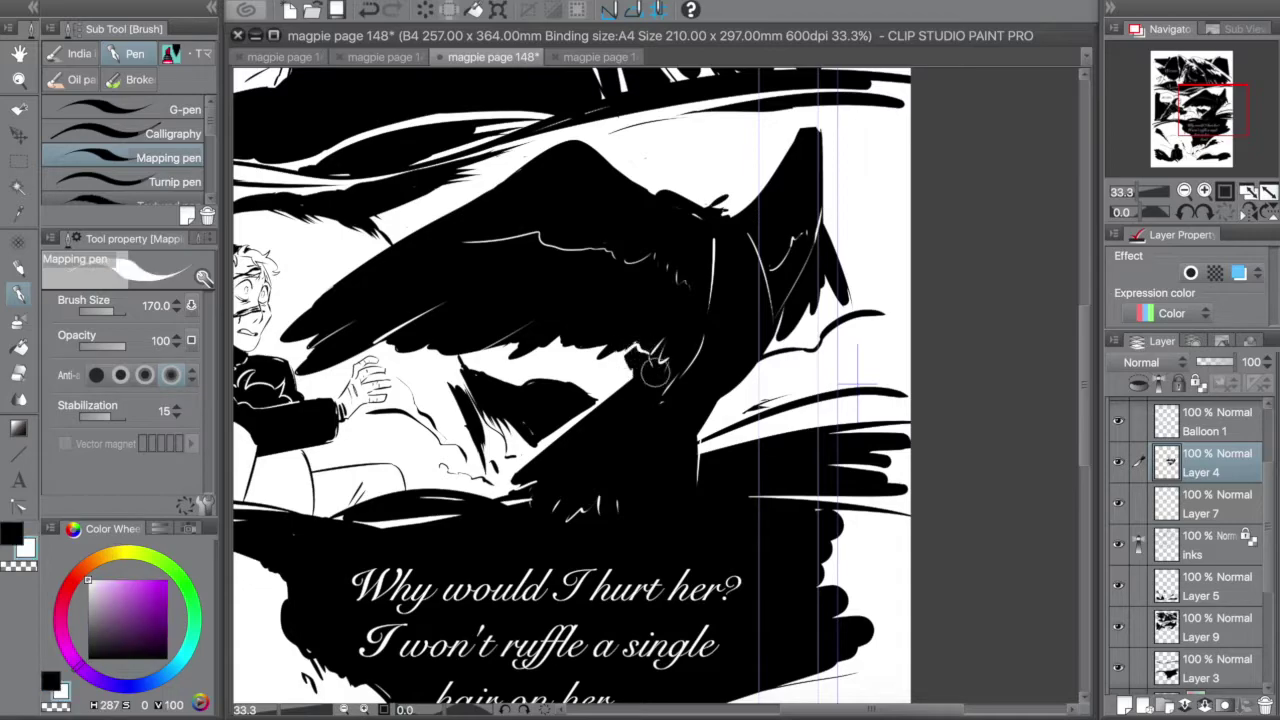
pyautogui.press('x')
pyautogui.press('x')
pyautogui.press('x')
pyautogui.moveTo(740, 402)
pyautogui.mouseDown()
pyautogui.moveTo(715, 425)
pyautogui.moveTo(789, 371)
pyautogui.moveTo(765, 415)
pyautogui.moveTo(912, 398)
pyautogui.mouseUp()
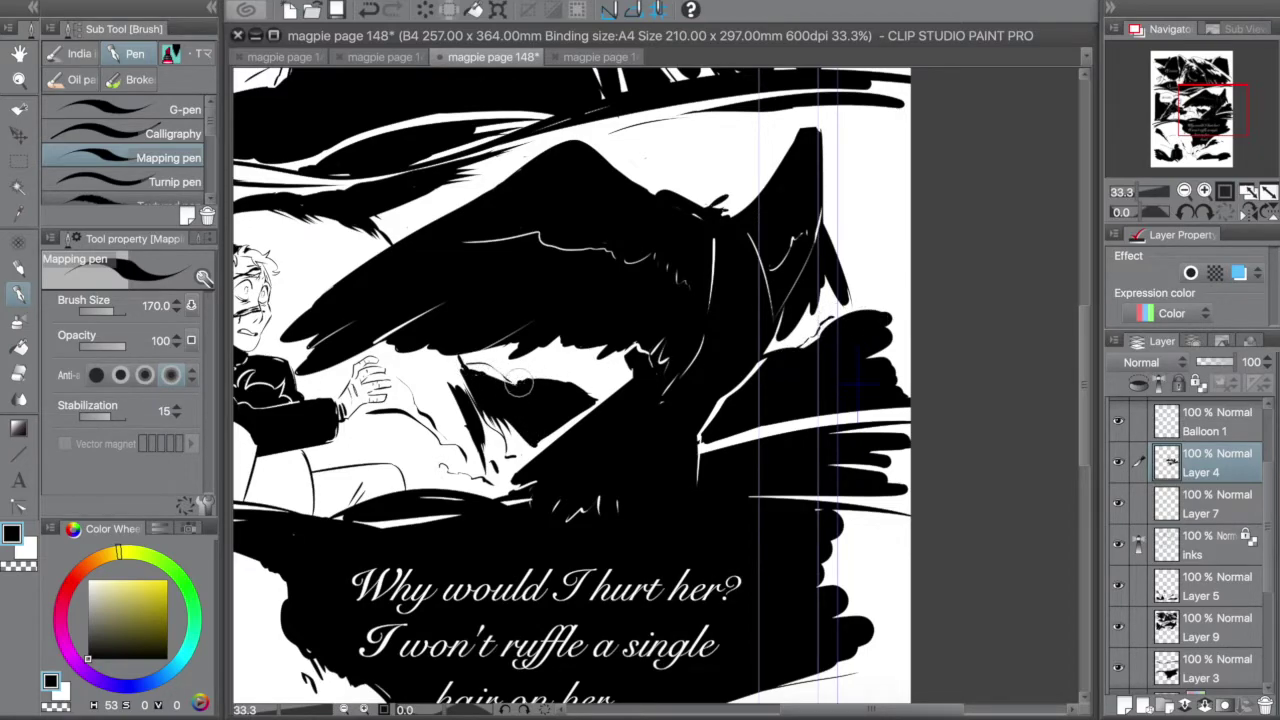
# Add faint thin lines above and along the wing
pyautogui.moveTo(640, 152); pyautogui.dragTo(722, 130)
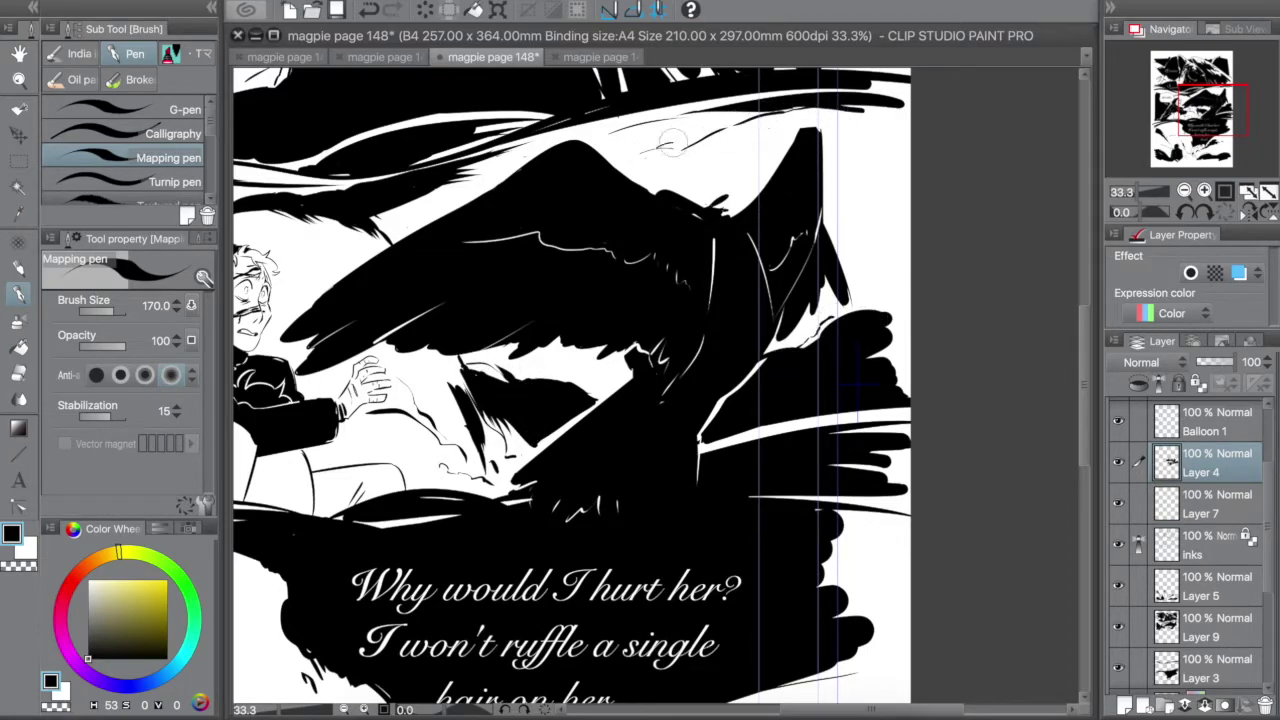
pyautogui.moveTo(372, 212)
pyautogui.mouseDown()
pyautogui.moveTo(408, 236)
pyautogui.moveTo(432, 232)
pyautogui.mouseUp()
pyautogui.moveTo(540, 362); pyautogui.dragTo(460, 368)
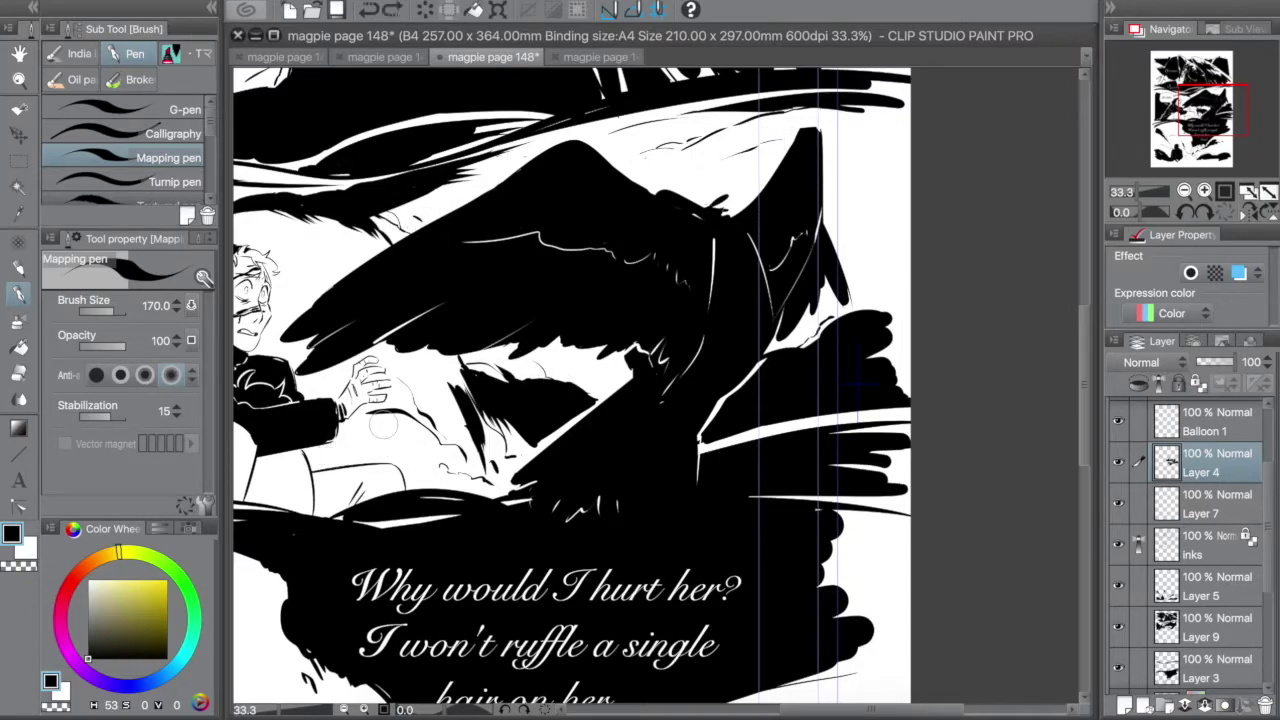
# Add white strokes above the balloon, ink the beak solid black, and hatch the cuff below it
pyautogui.moveTo(300, 220); pyautogui.dragTo(660, 285)
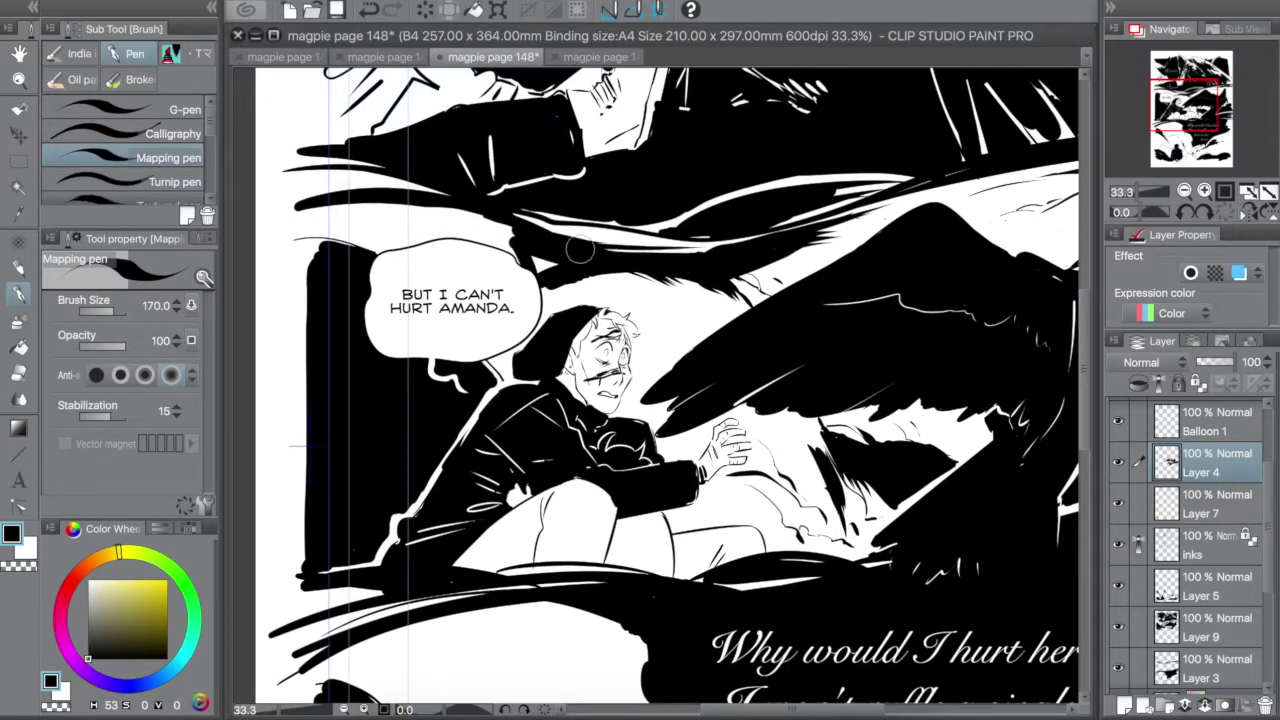
pyautogui.moveTo(505, 230); pyautogui.dragTo(427, 255)
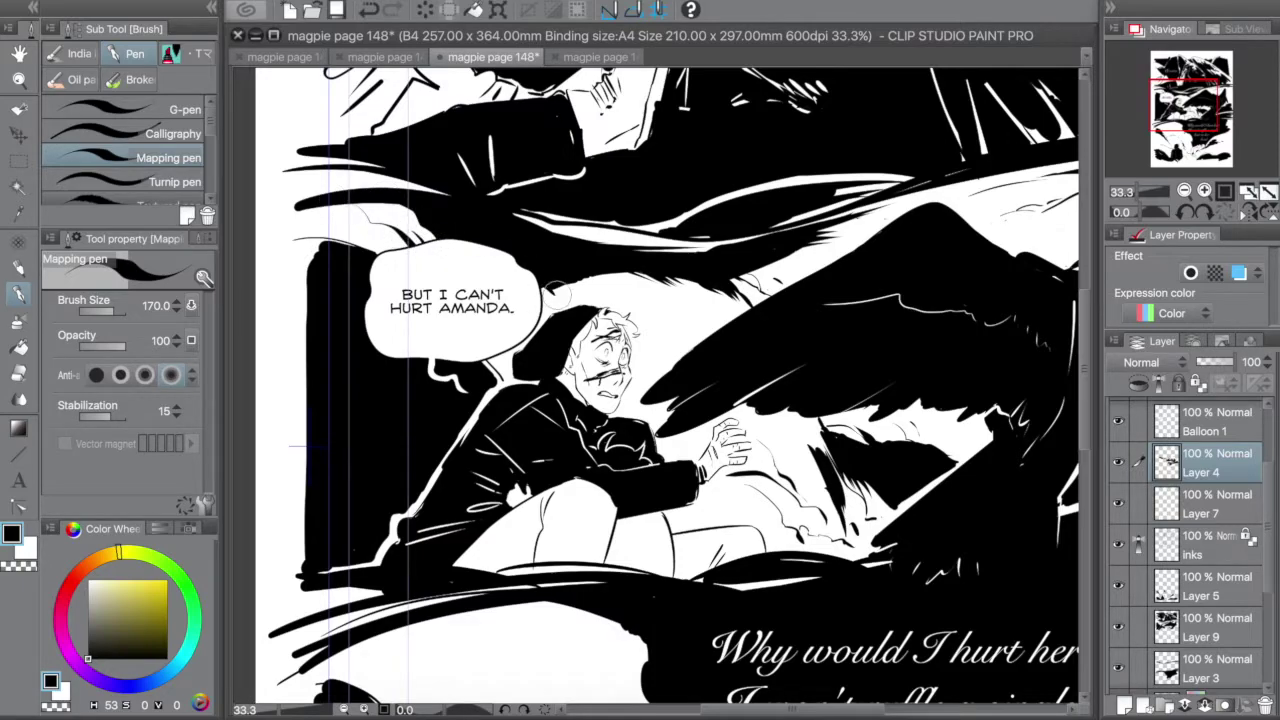
pyautogui.moveTo(426, 70)
pyautogui.mouseDown()
pyautogui.moveTo(450, 400)
pyautogui.moveTo(550, 425)
pyautogui.mouseUp()
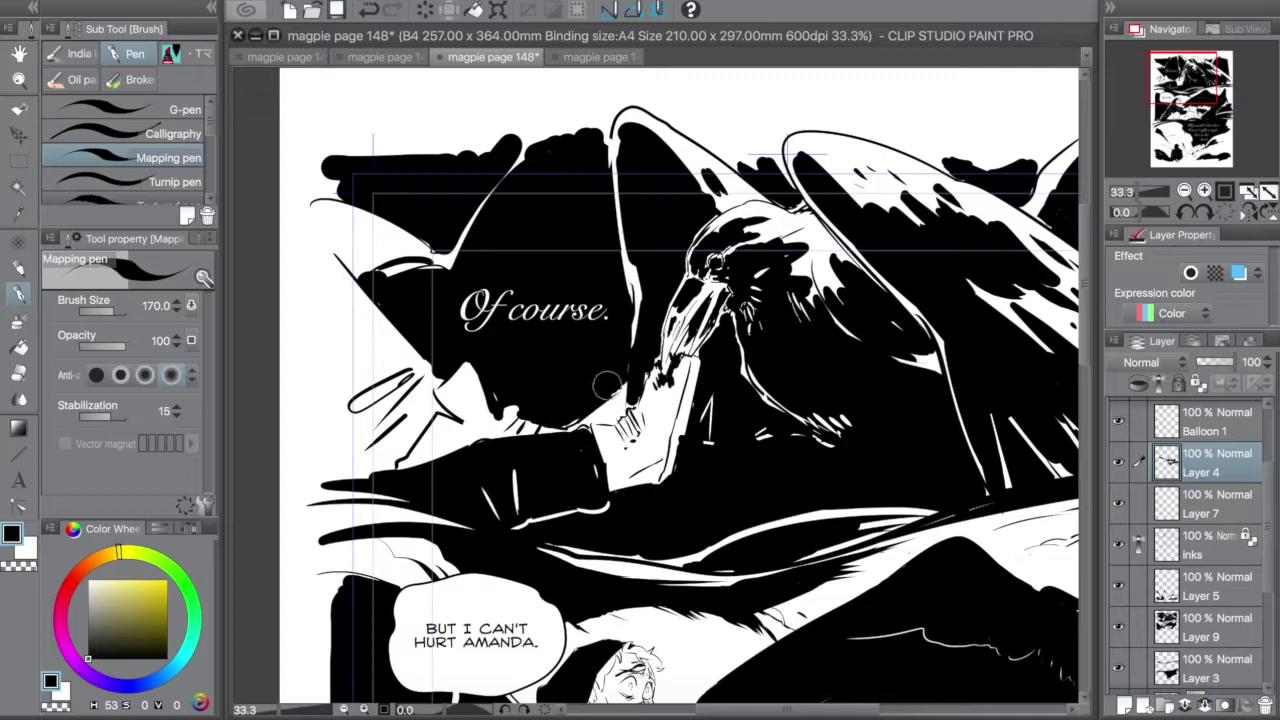
pyautogui.moveTo(676, 302); pyautogui.dragTo(680, 340)
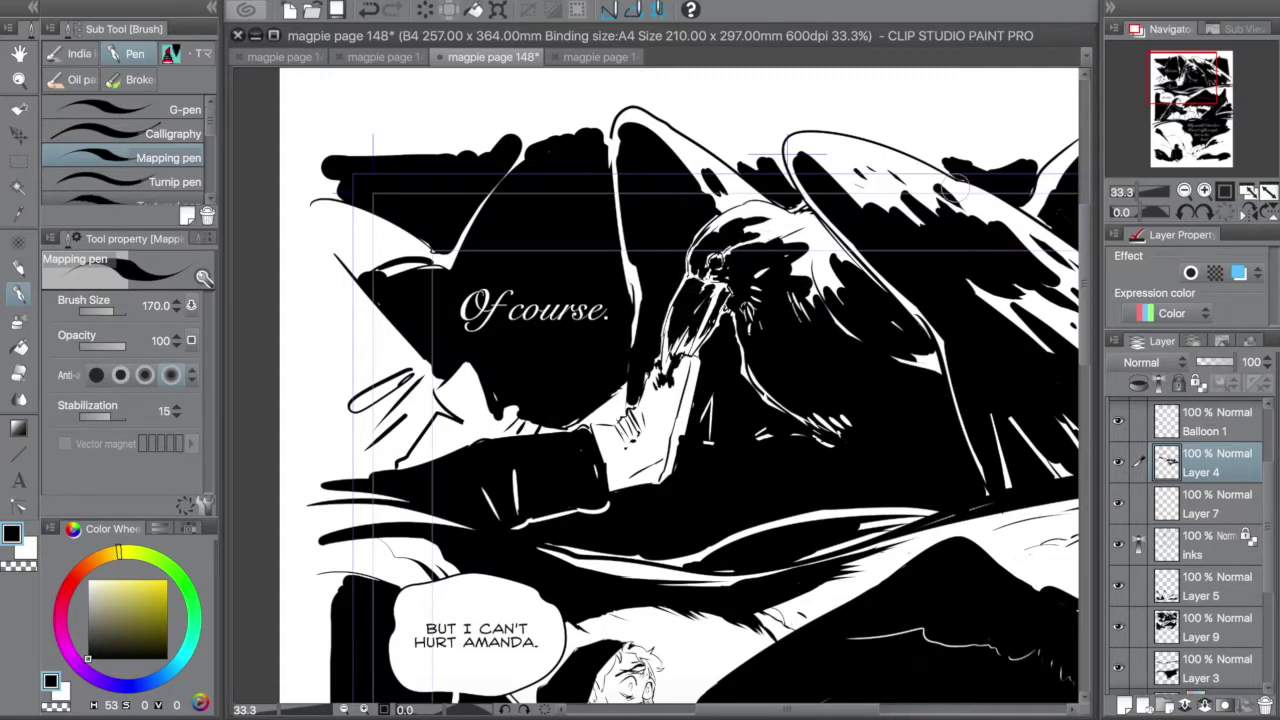
pyautogui.press('x')
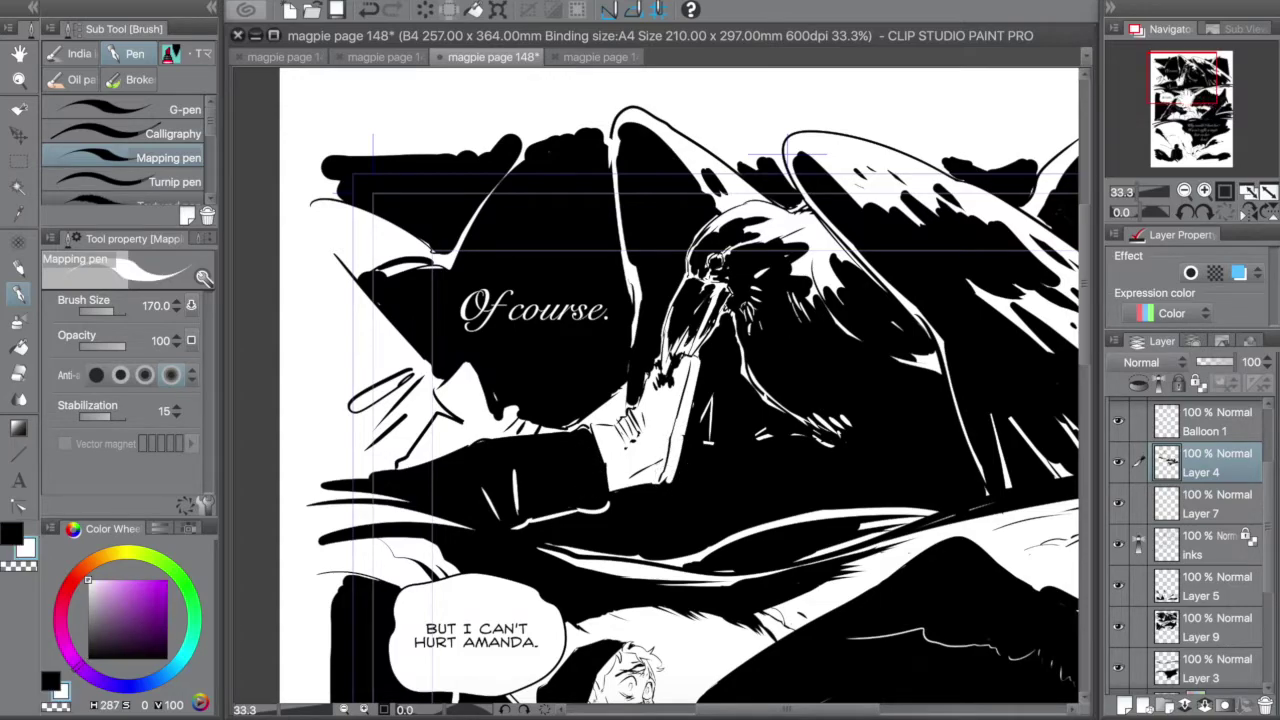
pyautogui.moveTo(684, 440)
pyautogui.mouseDown()
pyautogui.moveTo(509, 403)
pyautogui.moveTo(492, 385)
pyautogui.mouseUp()
pyautogui.press('x')
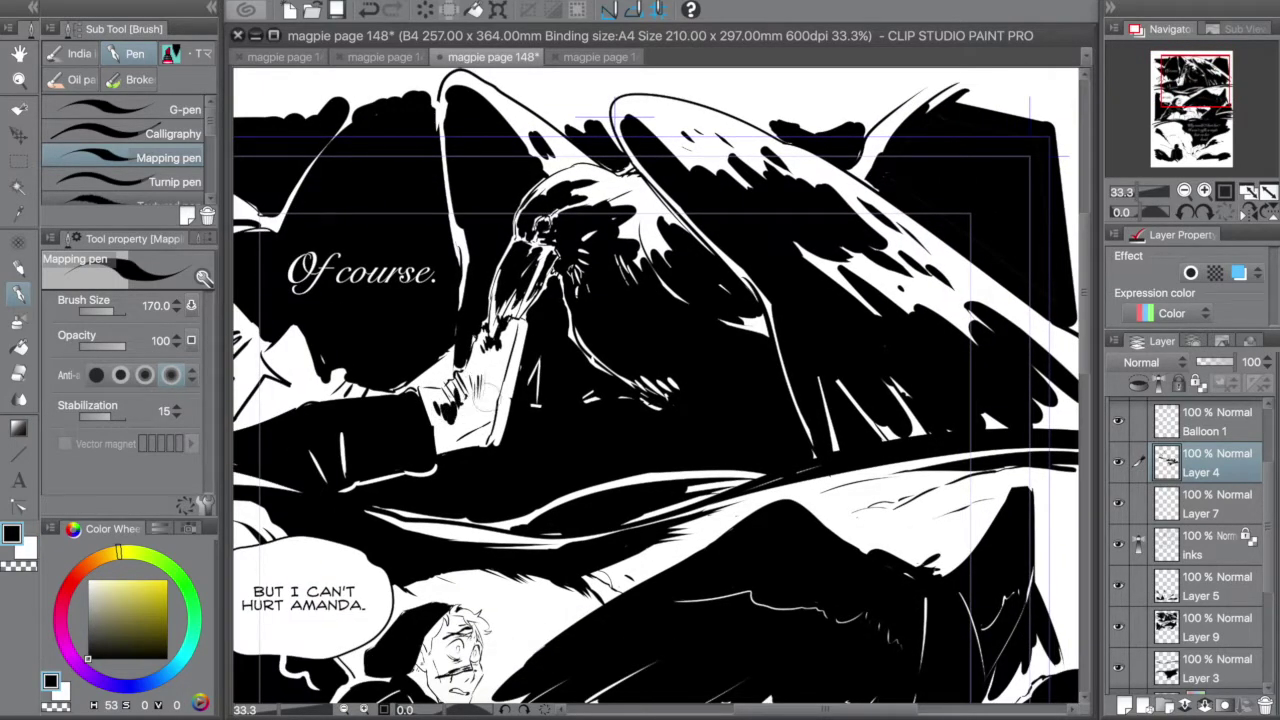
pyautogui.moveTo(496, 338); pyautogui.dragTo(480, 364)
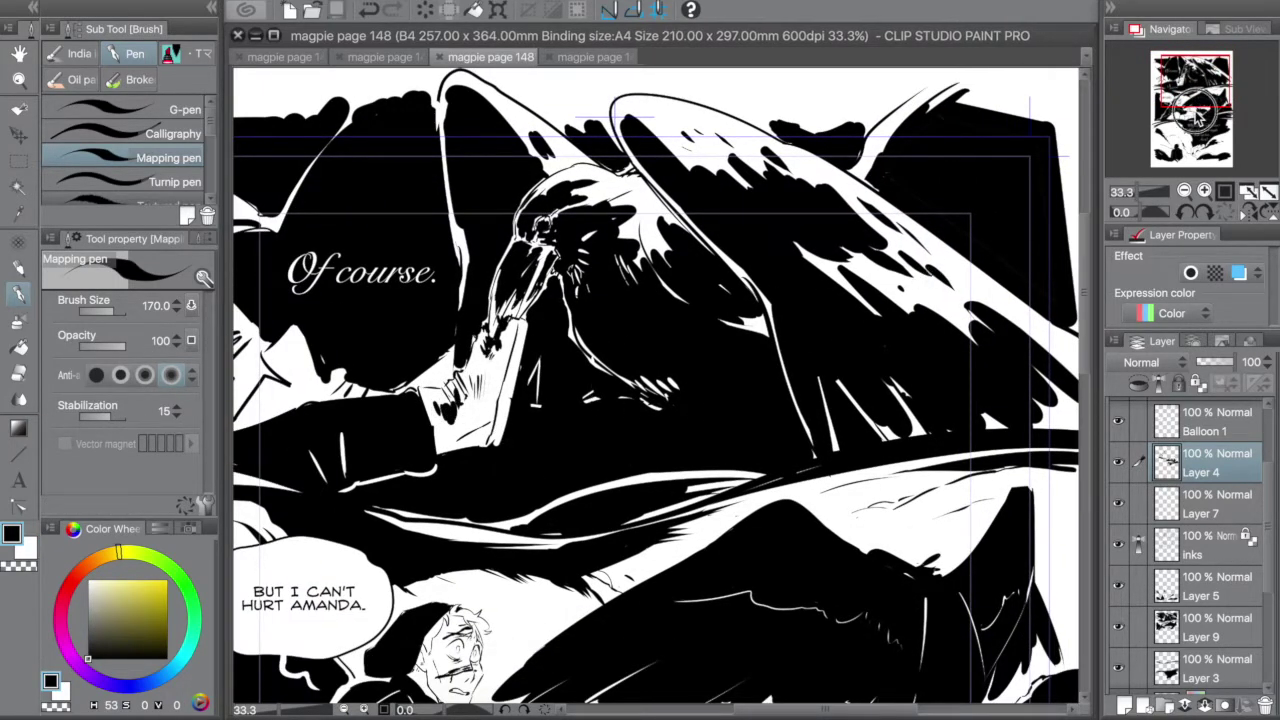
pyautogui.scroll(-5, 730, 330)
pyautogui.scroll(-5, 730, 330)
pyautogui.hscroll(3, 720, 300)
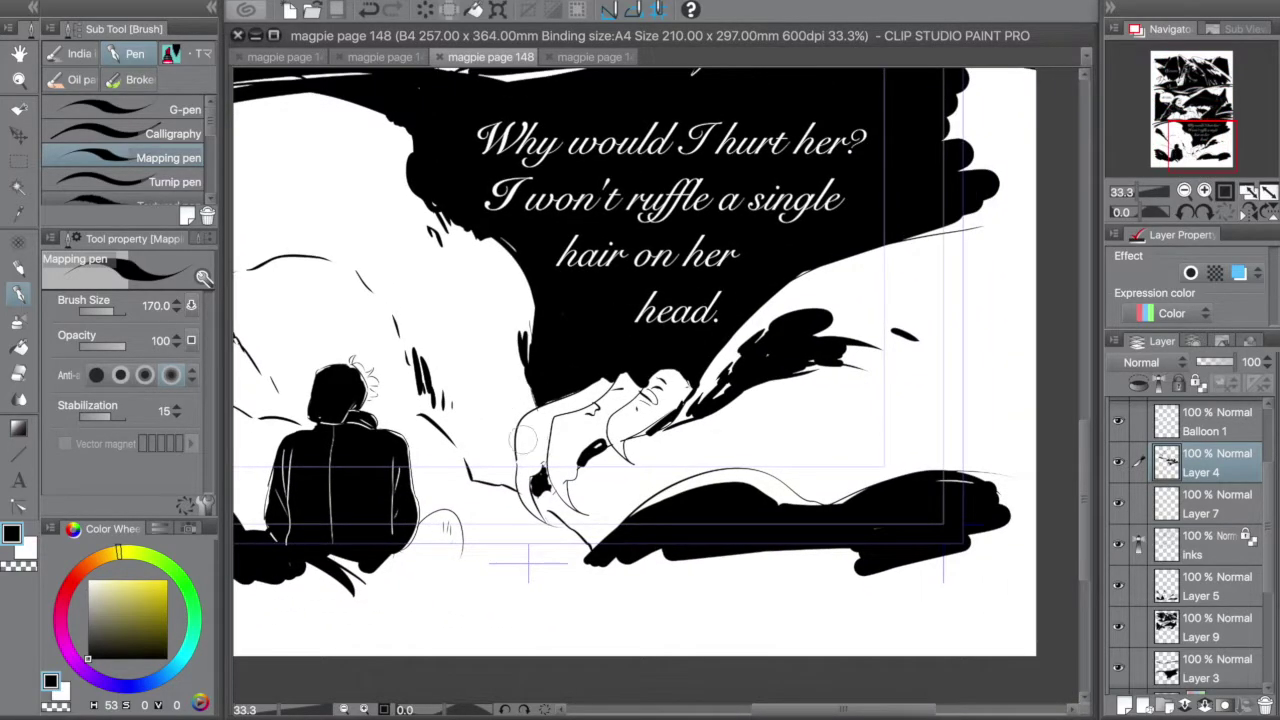
# Ink black beside the claws and beneath the arm, then darken the right-edge, bottom and lower-left shapes
pyautogui.moveTo(440, 420)
pyautogui.mouseDown()
pyautogui.moveTo(470, 455)
pyautogui.moveTo(508, 462)
pyautogui.moveTo(470, 470)
pyautogui.moveTo(510, 495)
pyautogui.mouseUp()
pyautogui.moveTo(560, 450); pyautogui.dragTo(588, 536)
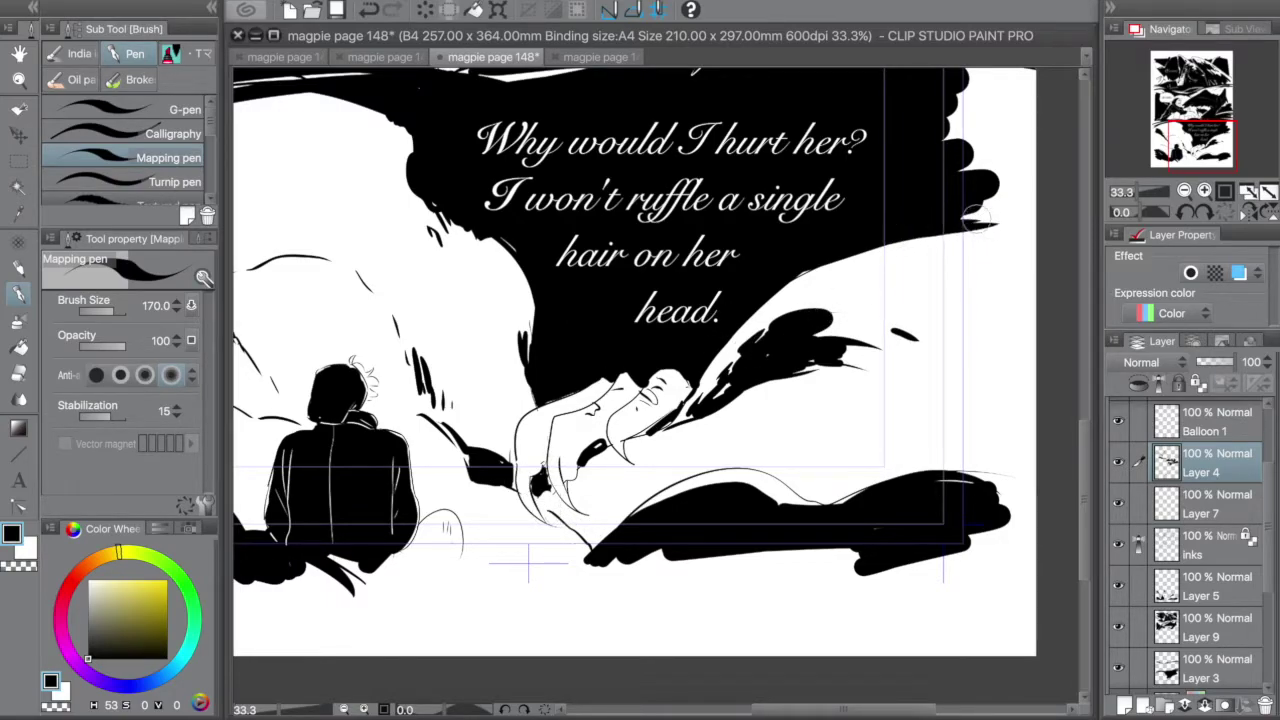
pyautogui.click(1185, 190)
pyautogui.moveTo(867, 155)
pyautogui.mouseDown()
pyautogui.moveTo(905, 175)
pyautogui.moveTo(896, 255)
pyautogui.mouseUp()
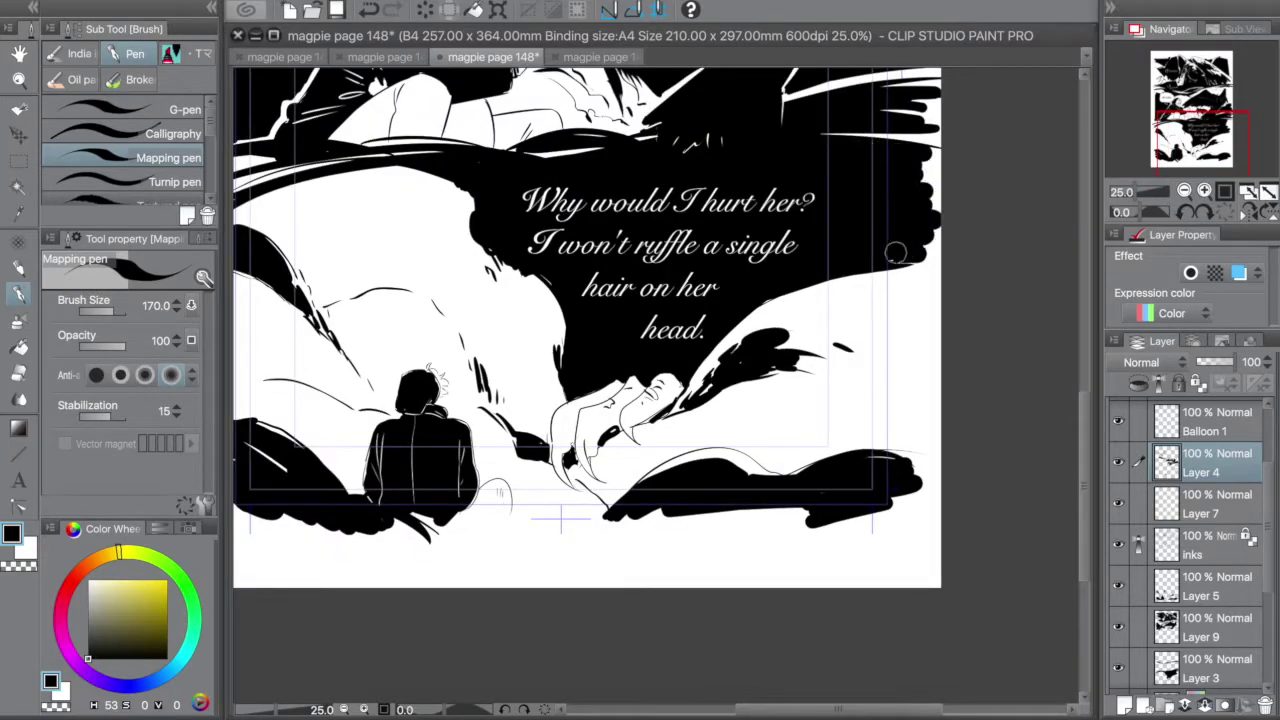
pyautogui.moveTo(640, 512); pyautogui.dragTo(1005, 529)
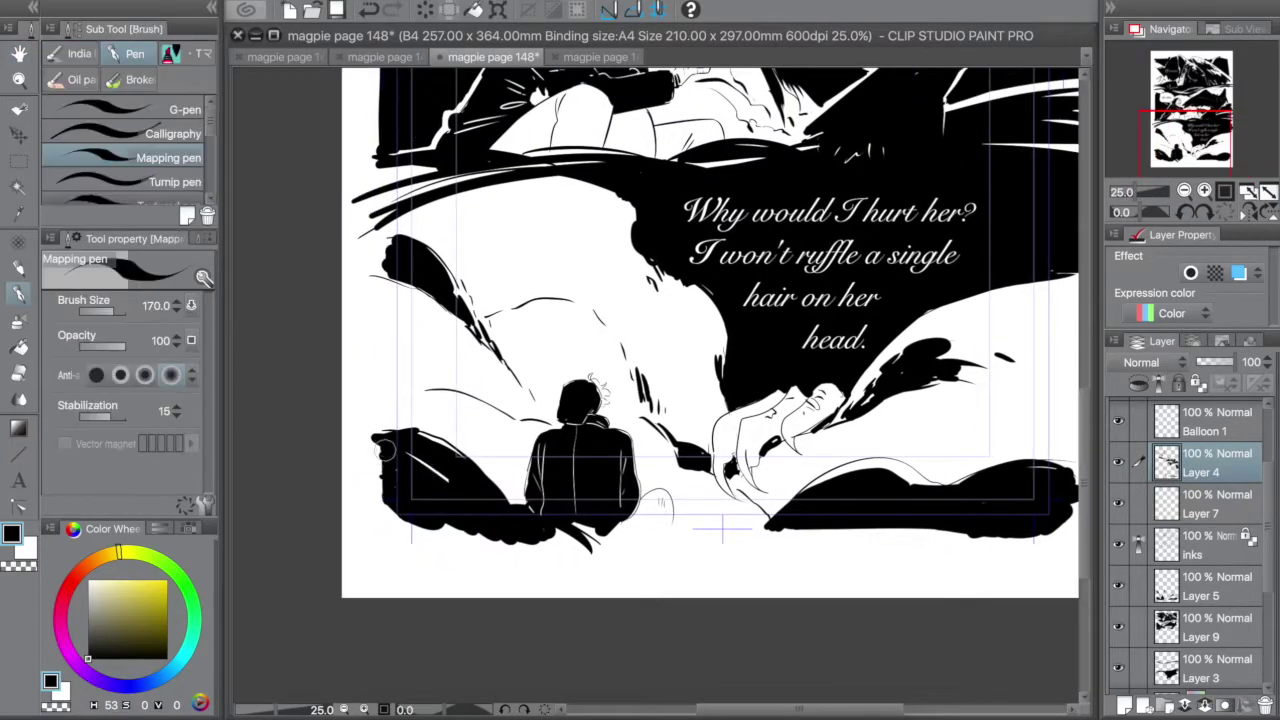
pyautogui.moveTo(380, 440)
pyautogui.mouseDown()
pyautogui.moveTo(450, 535)
pyautogui.moveTo(547, 520)
pyautogui.moveTo(598, 532)
pyautogui.mouseUp()
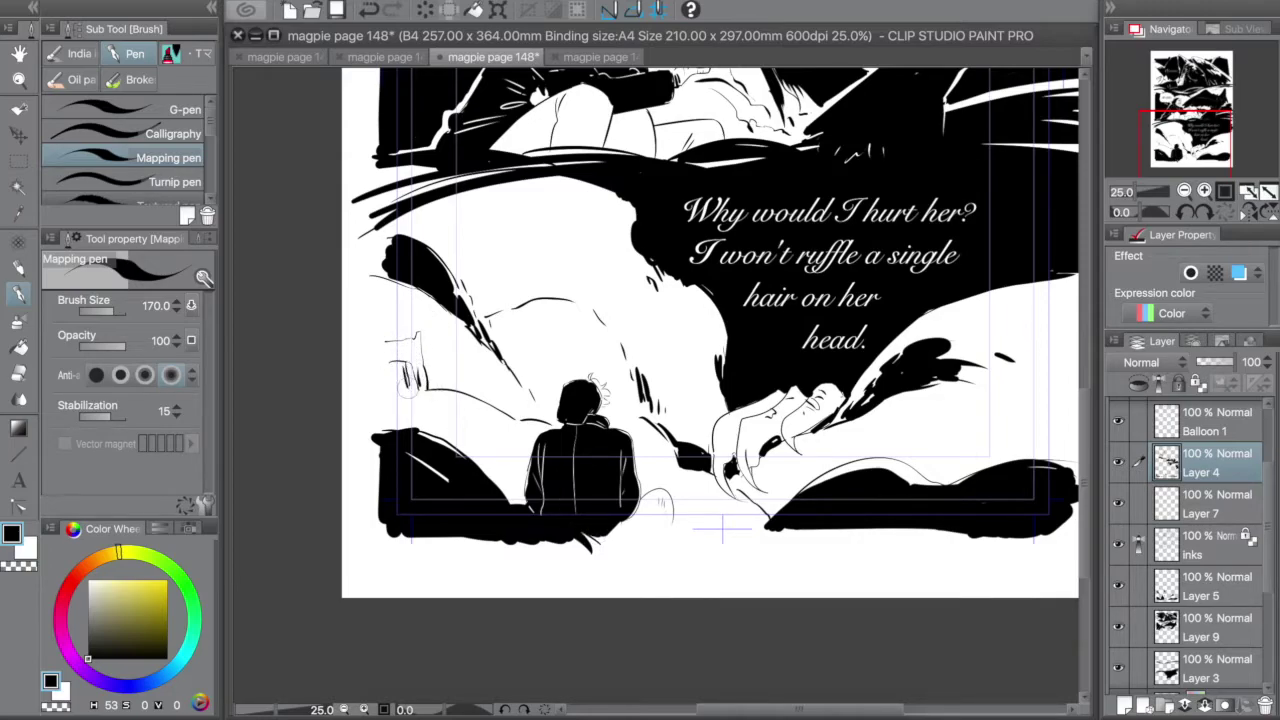
# Add hatch strokes at the left edge, a thin rising line, and reshape the edge below the caption
pyautogui.moveTo(410, 372); pyautogui.dragTo(412, 394)
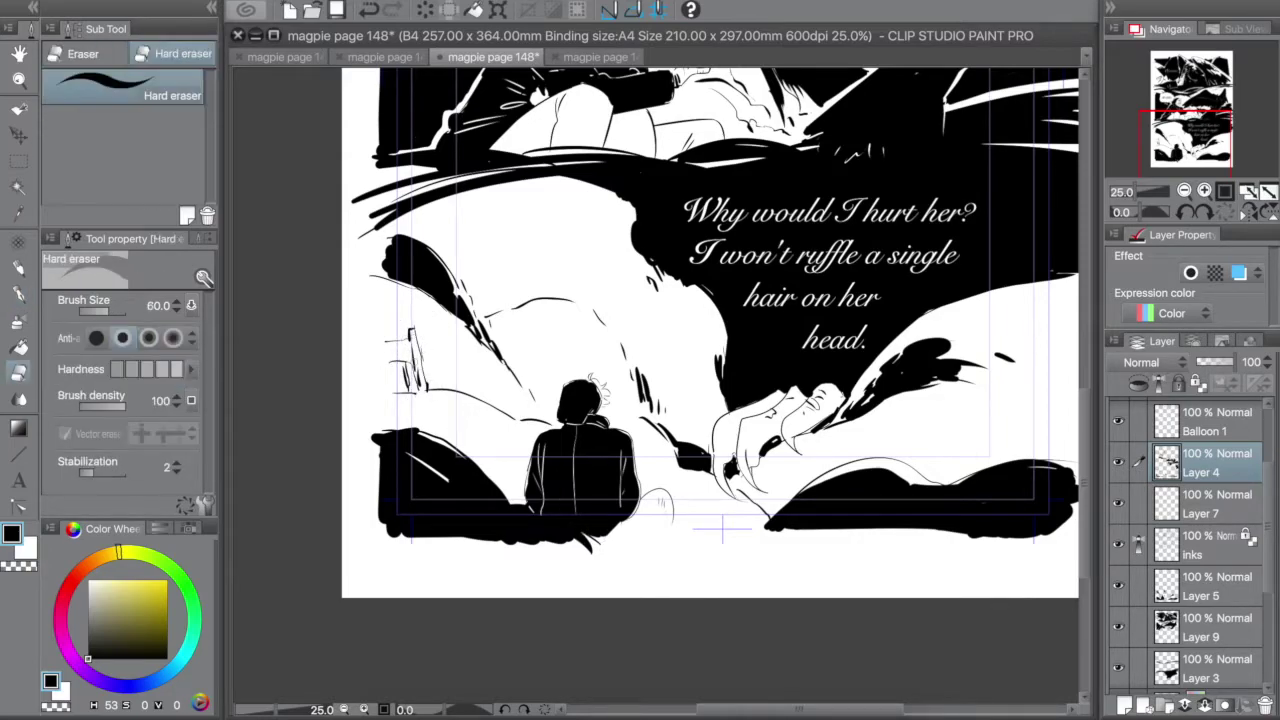
pyautogui.moveTo(410, 336)
pyautogui.mouseDown()
pyautogui.moveTo(400, 392)
pyautogui.moveTo(493, 463)
pyautogui.mouseUp()
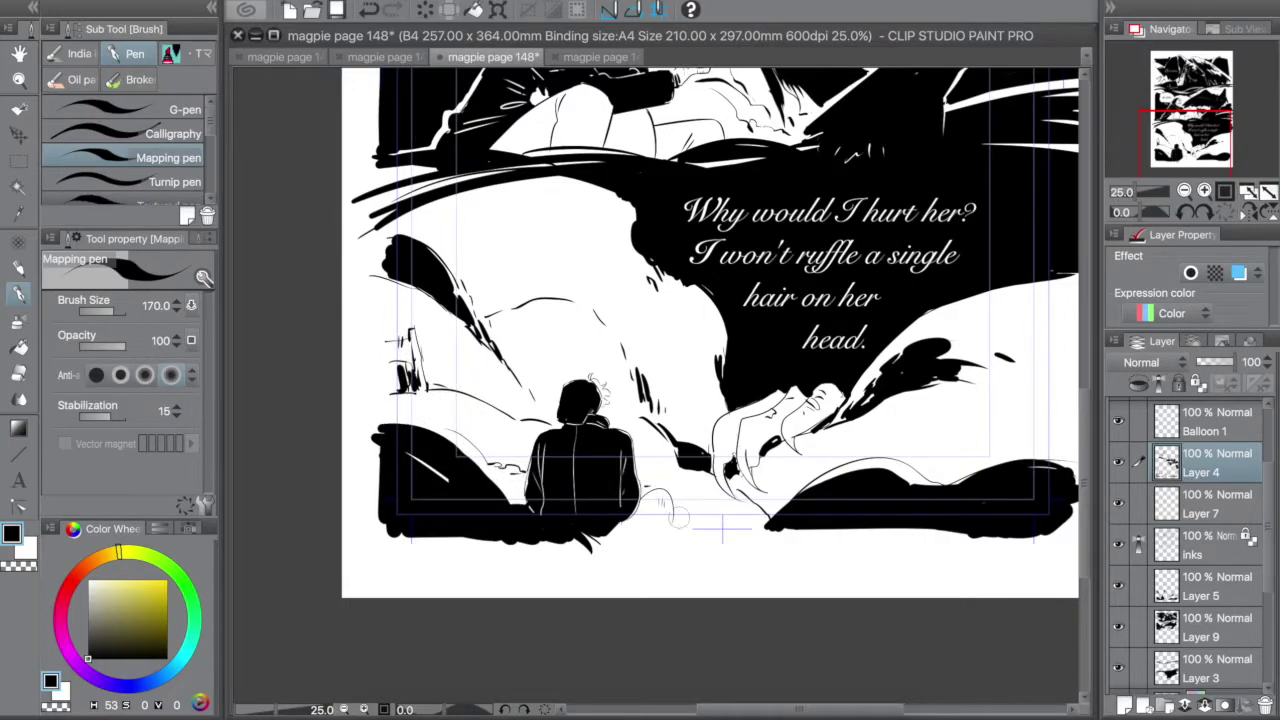
pyautogui.moveTo(678, 517); pyautogui.dragTo(1090, 388)
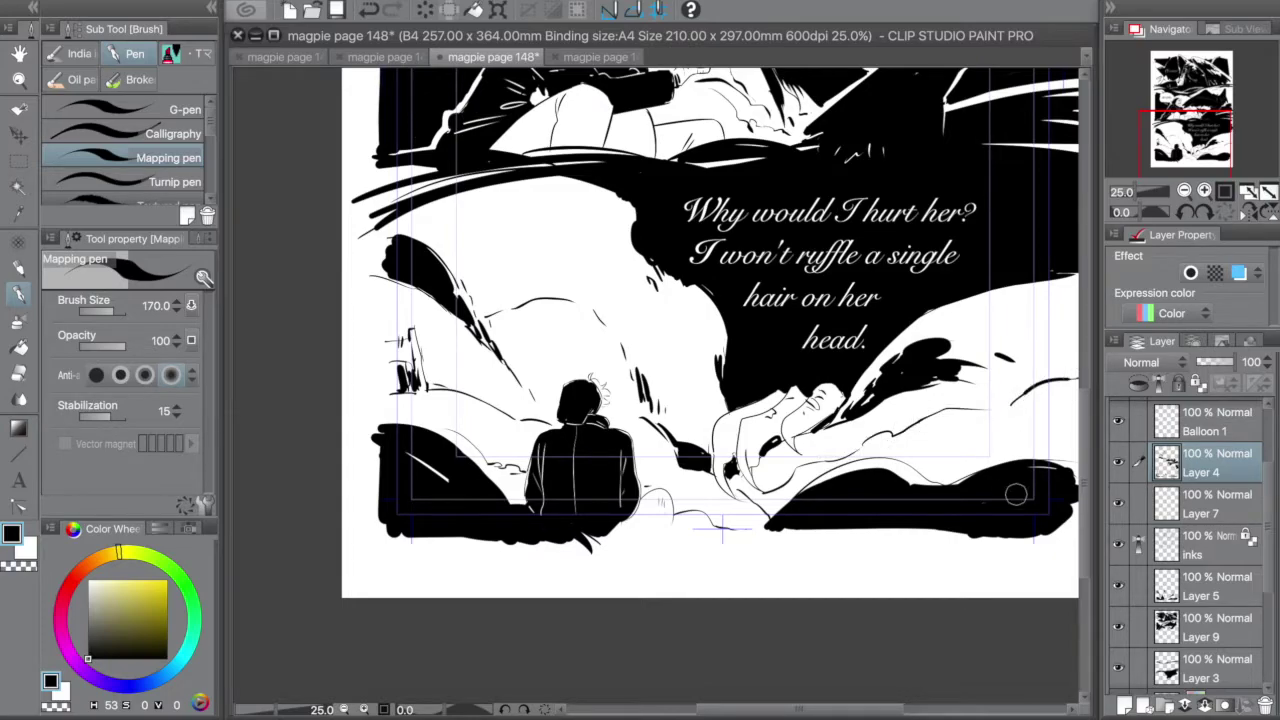
pyautogui.moveTo(639, 188); pyautogui.dragTo(598, 300)
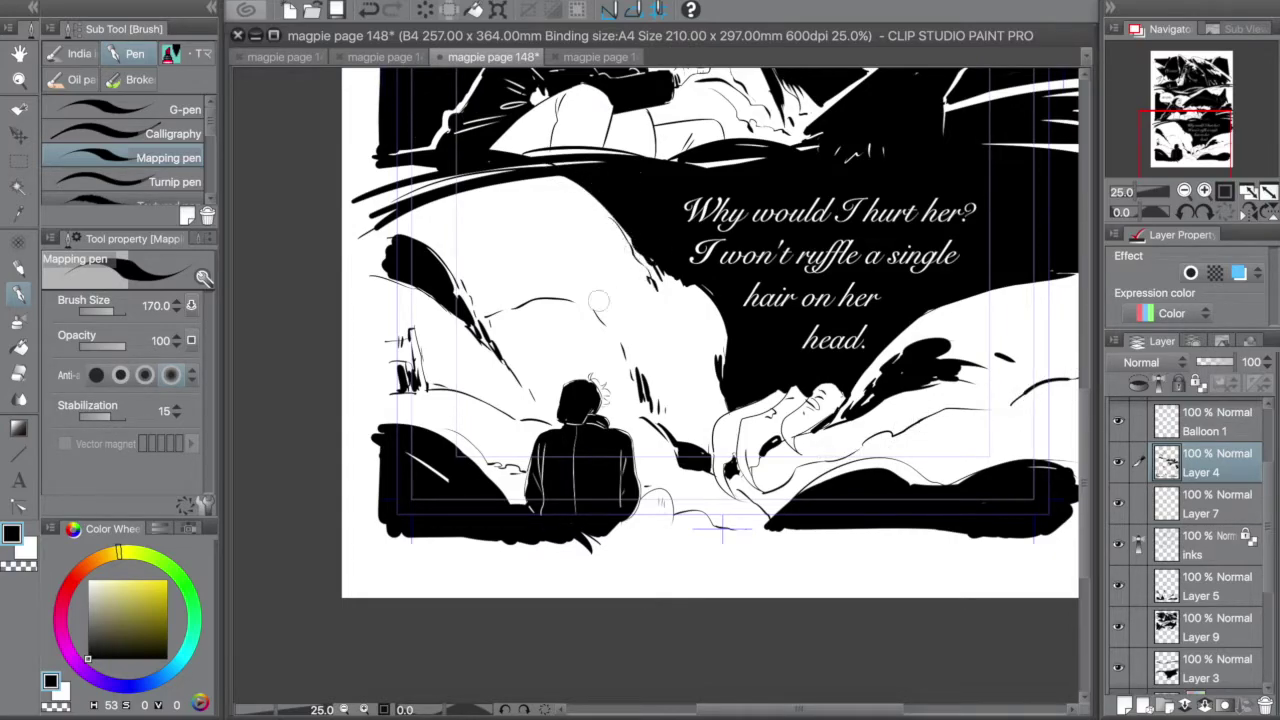
pyautogui.hscroll(3, 1008, 266)
pyautogui.moveTo(950, 408)
pyautogui.mouseDown()
pyautogui.moveTo(875, 432)
pyautogui.moveTo(943, 440)
pyautogui.mouseUp()
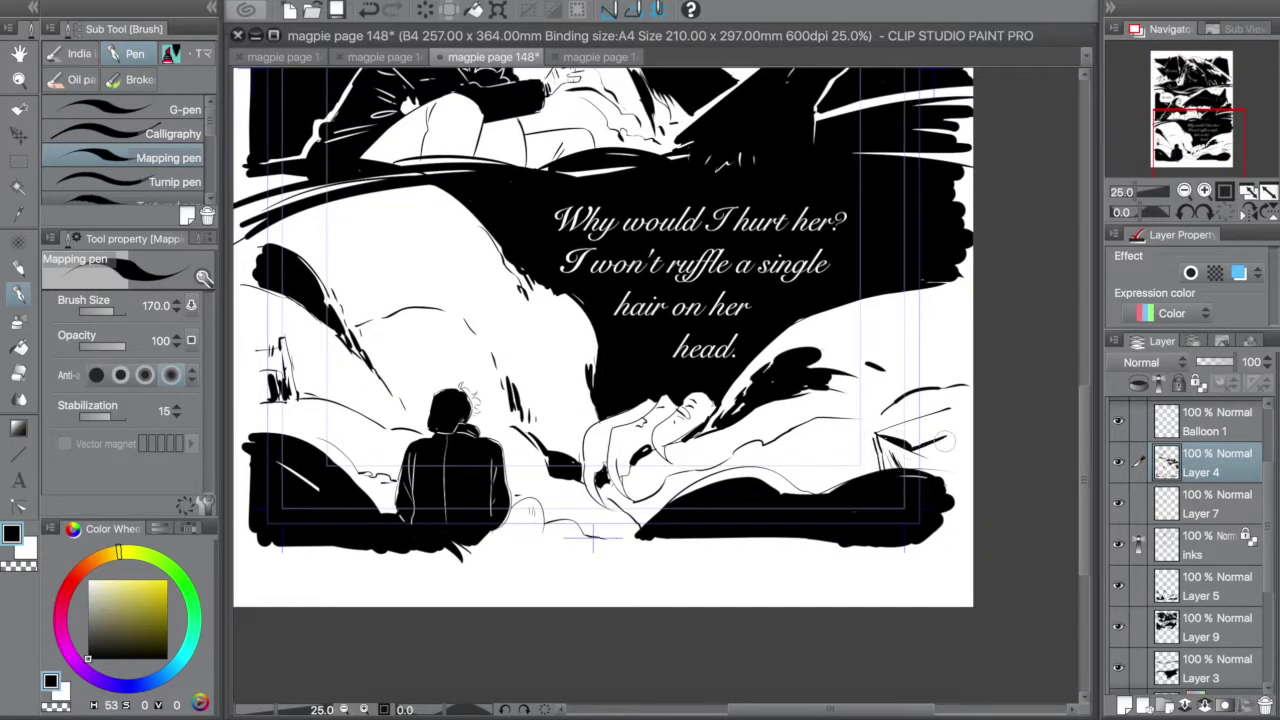
# Add thin lines and a curl on the pillow, then fill the black shadows between the claws
pyautogui.moveTo(916, 371); pyautogui.dragTo(888, 385)
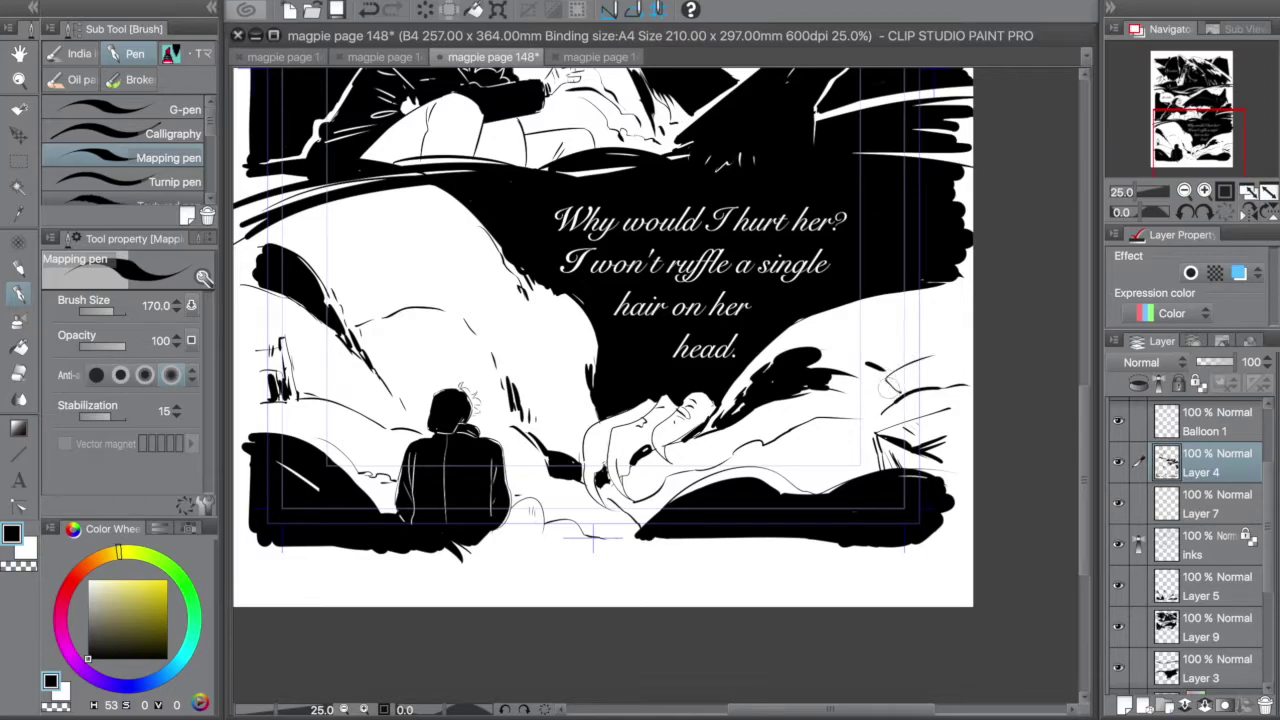
pyautogui.moveTo(776, 484); pyautogui.dragTo(822, 466)
pyautogui.moveTo(598, 472)
pyautogui.mouseDown()
pyautogui.moveTo(624, 509)
pyautogui.moveTo(664, 456)
pyautogui.mouseUp()
pyautogui.moveTo(630, 498)
pyautogui.mouseDown()
pyautogui.moveTo(680, 458)
pyautogui.moveTo(668, 476)
pyautogui.mouseUp()
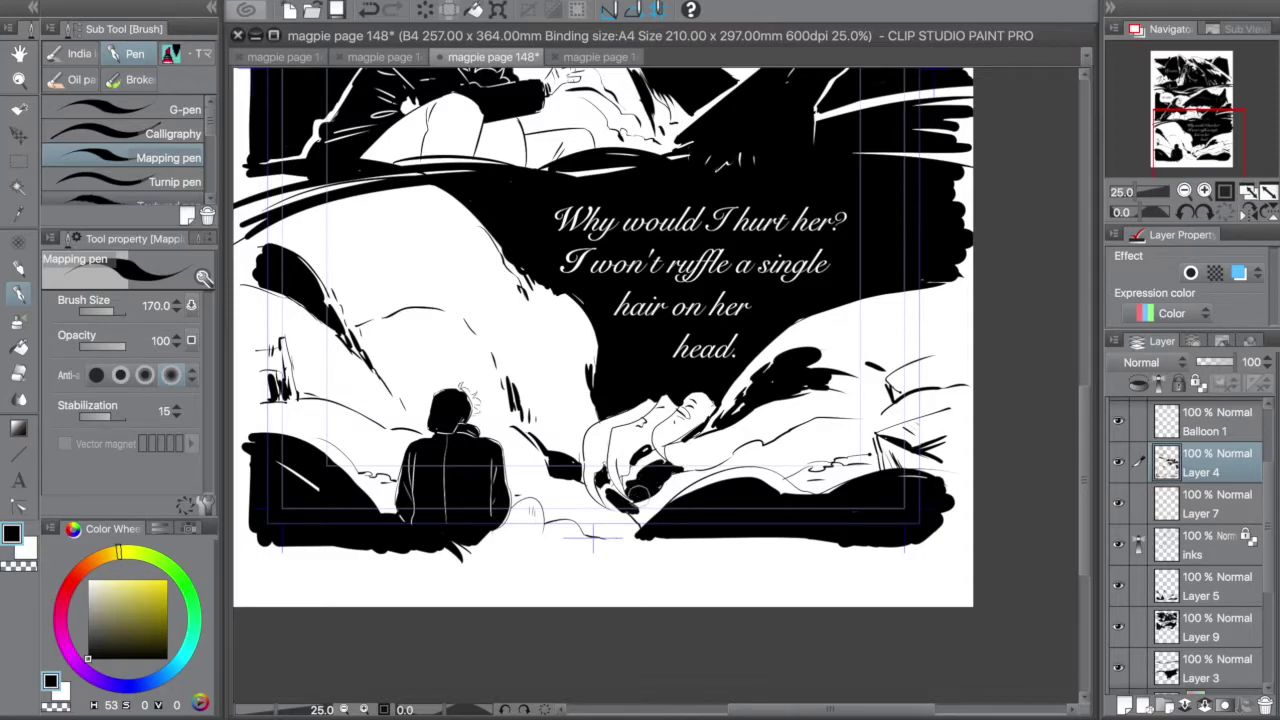
pyautogui.moveTo(630, 520)
pyautogui.mouseDown()
pyautogui.moveTo(682, 480)
pyautogui.moveTo(666, 494)
pyautogui.mouseUp()
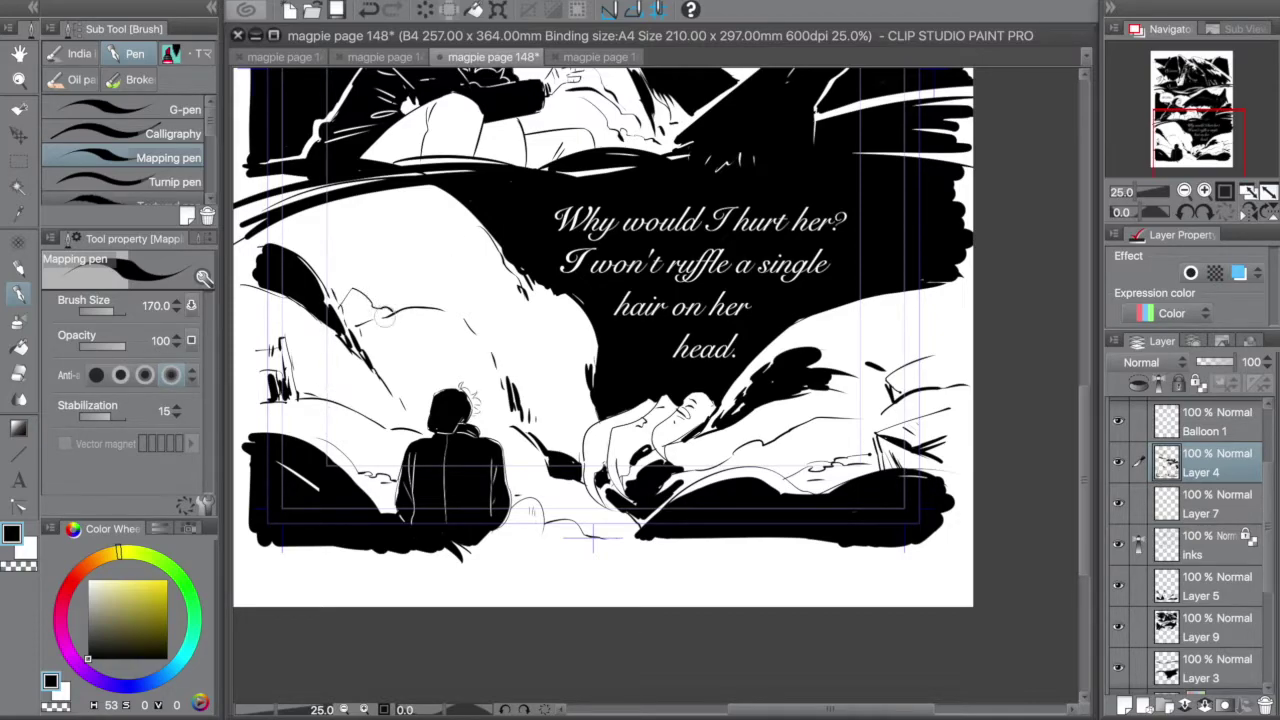
# Sketch feather lines around the seated figure and extend the lower shadow up toward the claws
pyautogui.moveTo(337, 444); pyautogui.dragTo(382, 451)
pyautogui.moveTo(287, 342); pyautogui.dragTo(310, 366)
pyautogui.moveTo(365, 405); pyautogui.dragTo(418, 428)
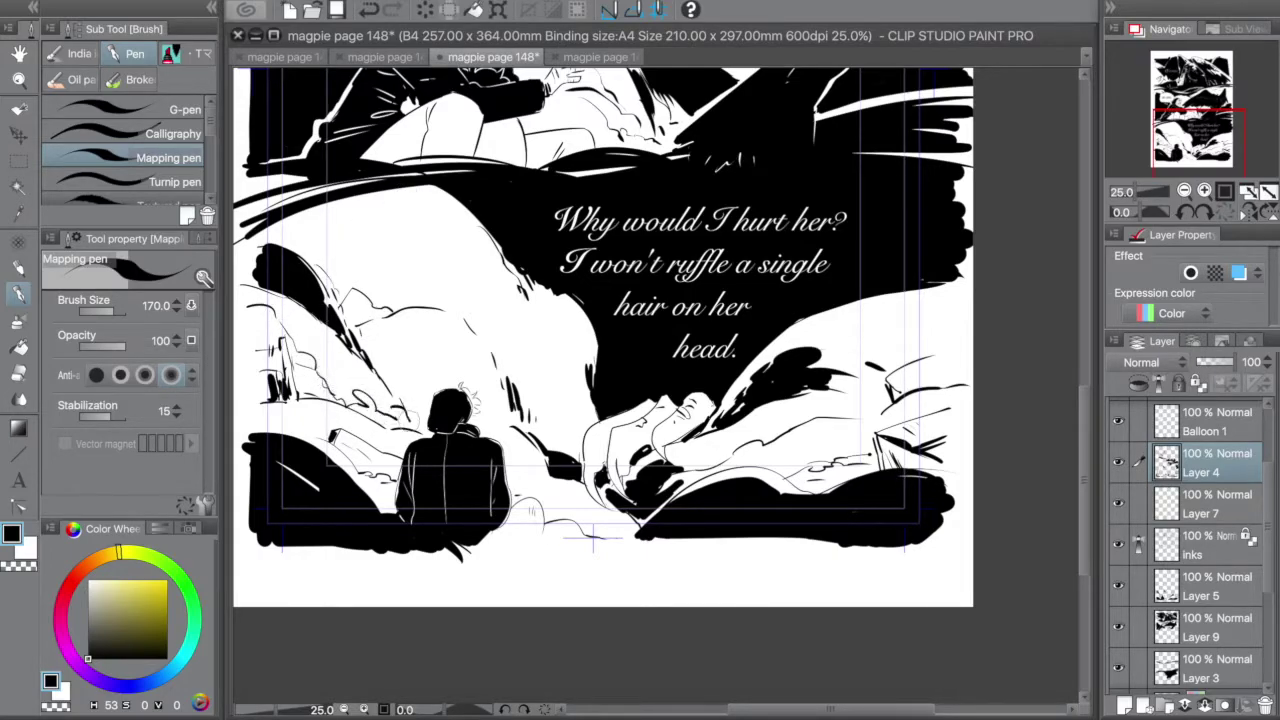
pyautogui.moveTo(543, 532)
pyautogui.mouseDown()
pyautogui.moveTo(557, 515)
pyautogui.moveTo(600, 535)
pyautogui.moveTo(575, 492)
pyautogui.mouseUp()
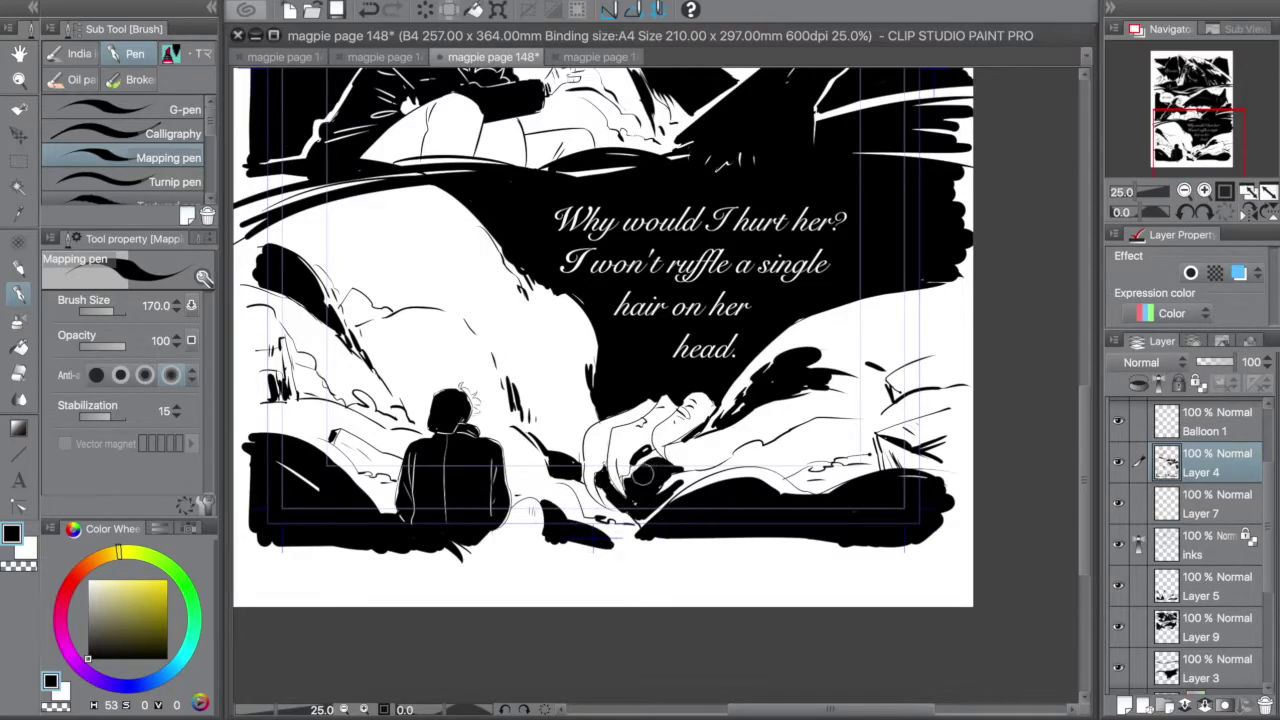
pyautogui.moveTo(640, 518); pyautogui.dragTo(700, 448)
pyautogui.moveTo(655, 495)
pyautogui.mouseDown()
pyautogui.moveTo(727, 446)
pyautogui.moveTo(785, 436)
pyautogui.mouseUp()
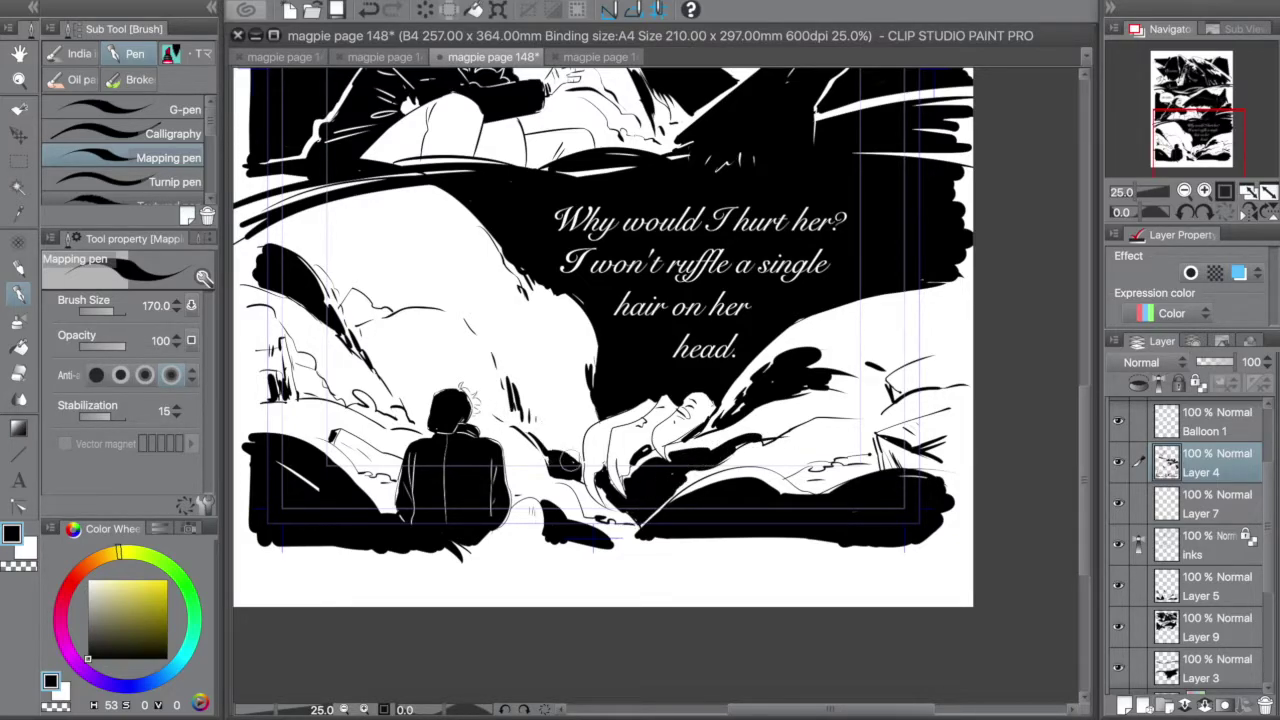
pyautogui.moveTo(567, 460); pyautogui.dragTo(520, 418)
pyautogui.press('x')
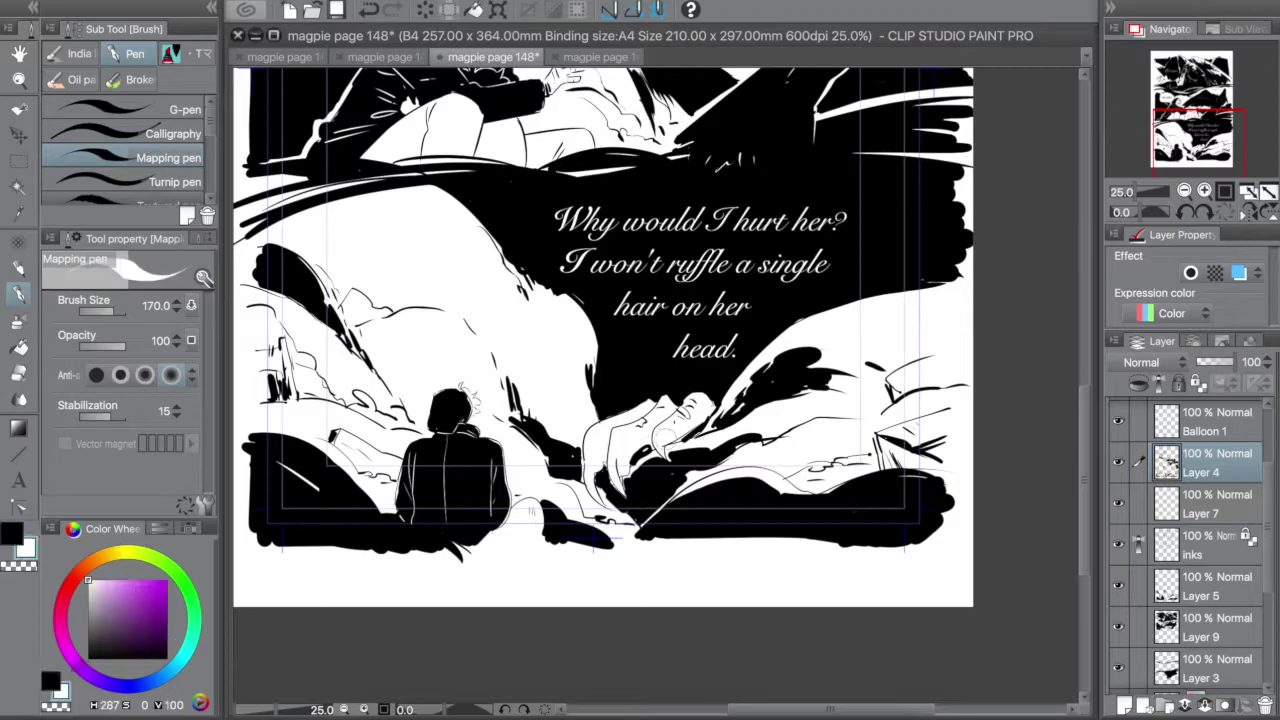
pyautogui.press('x')
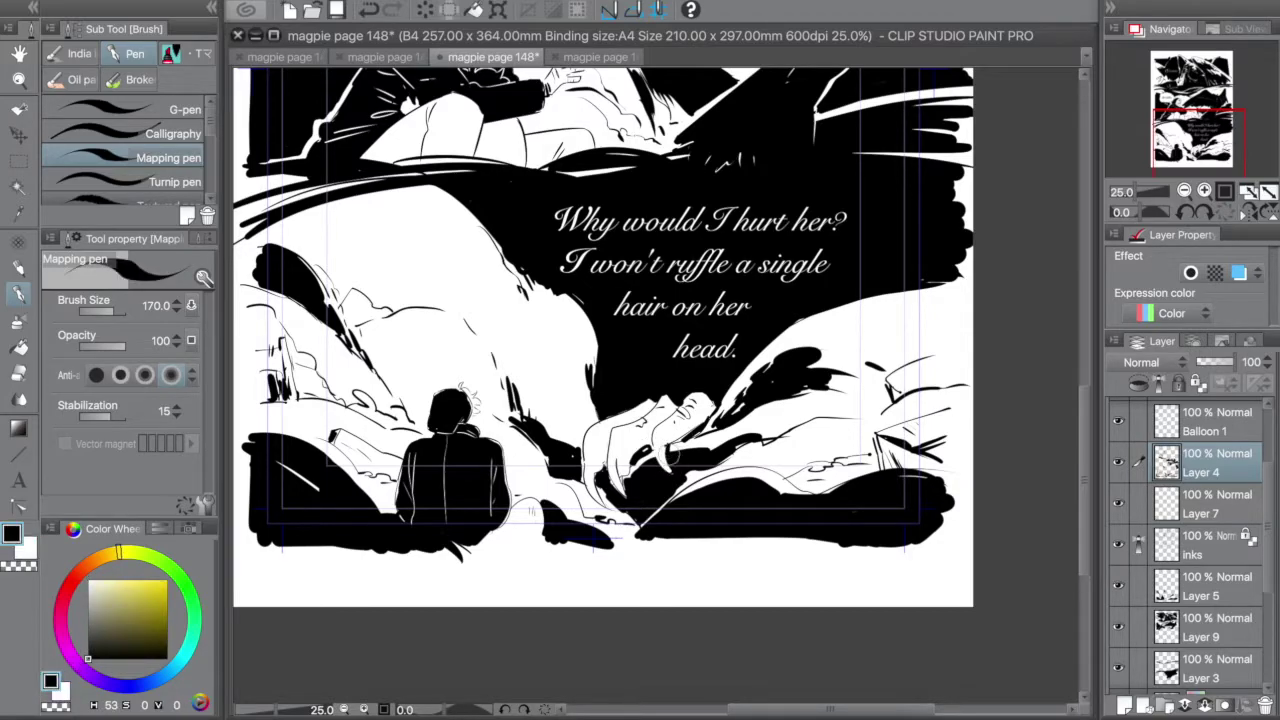
pyautogui.press('x')
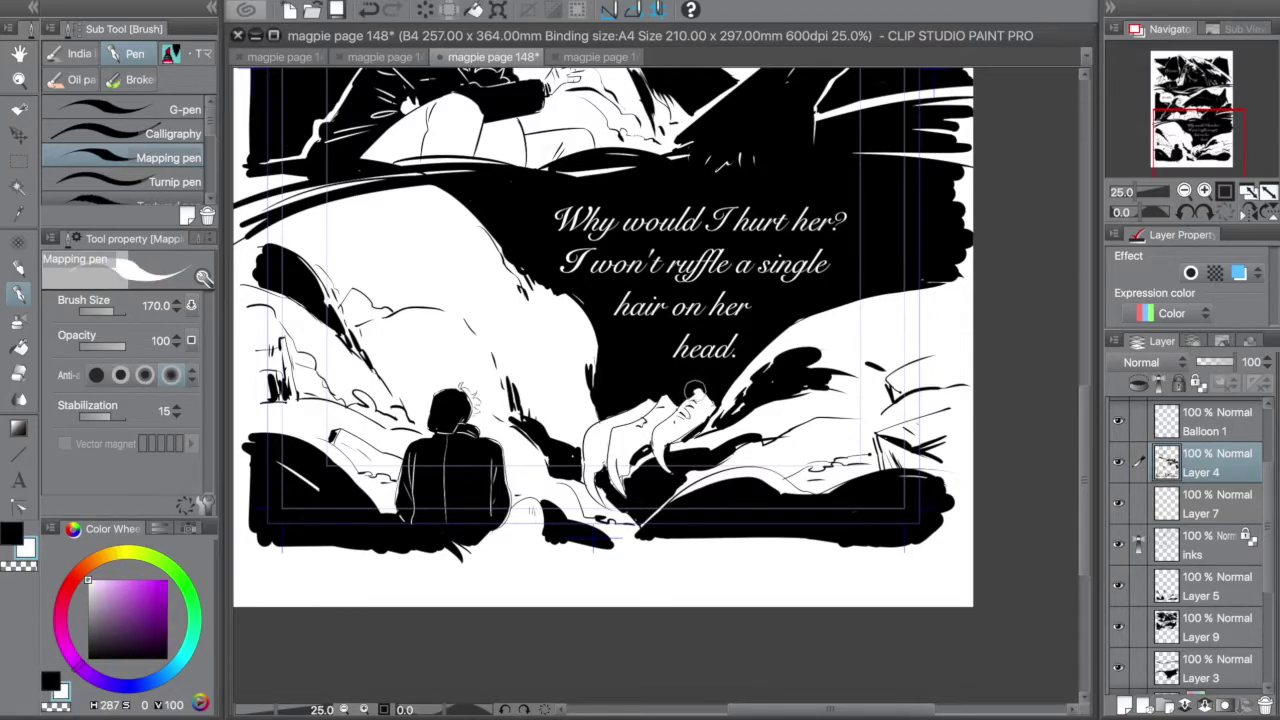
pyautogui.press('x')
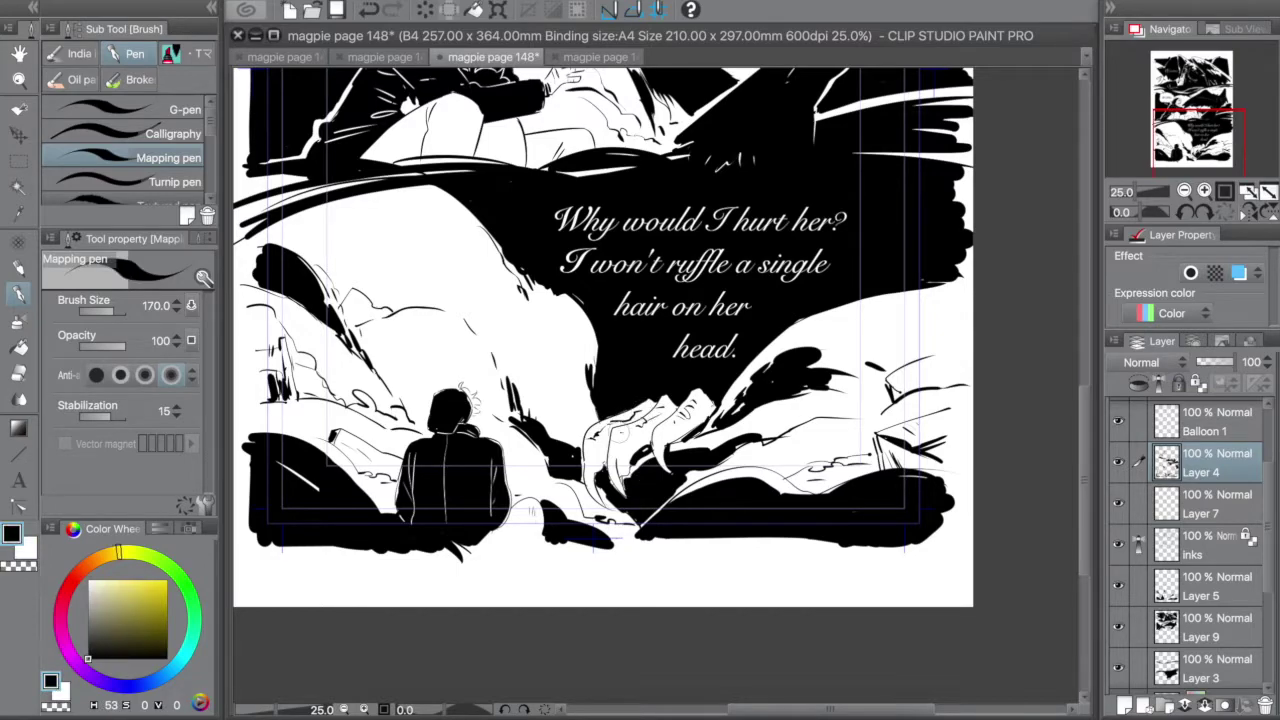